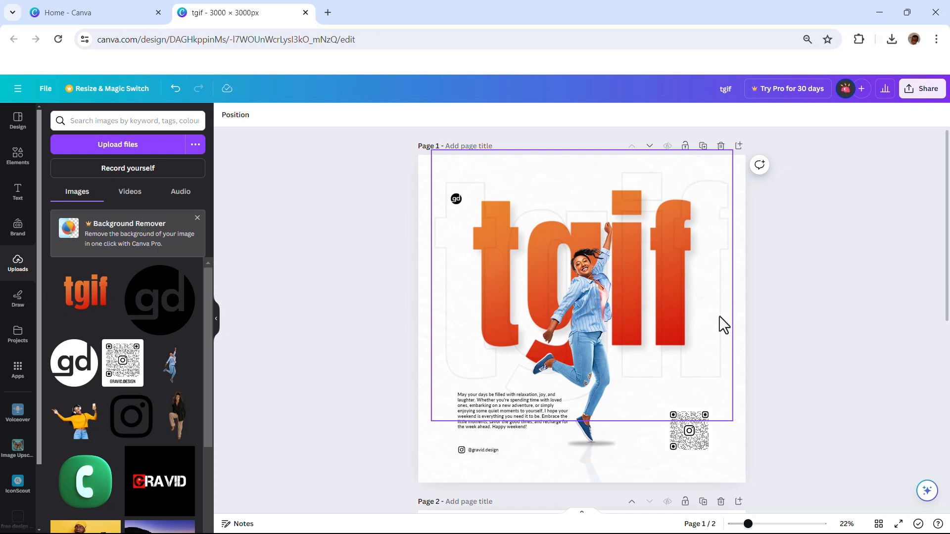
# Review the finished tgif poster on page 1, then the black tgif text on page 2 and its text colour options.
pyautogui.scroll(-2, 656, 368)
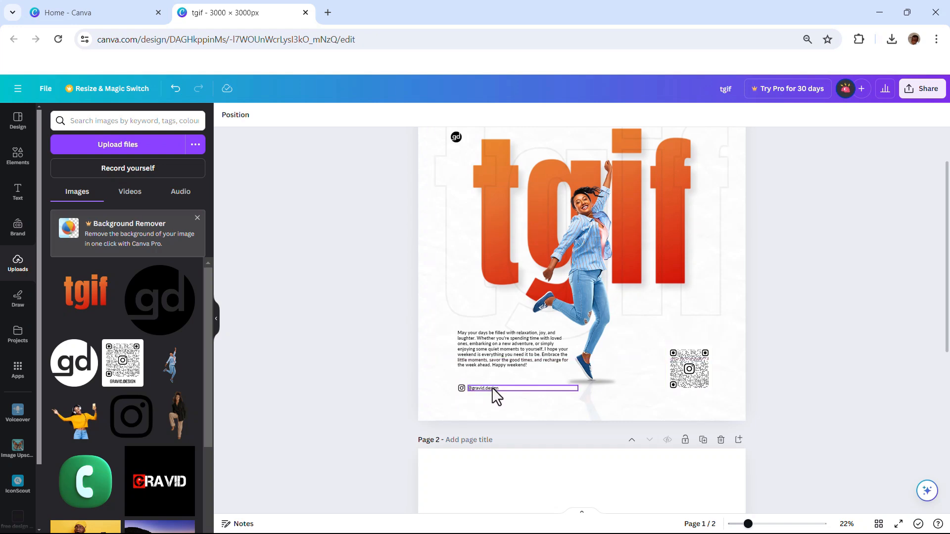
pyautogui.scroll(1, 623, 326)
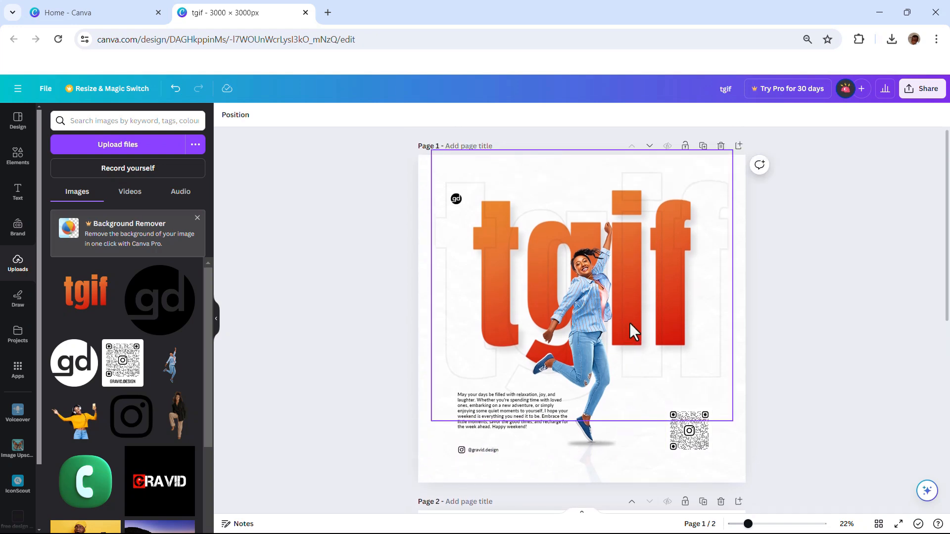
pyautogui.scroll(-4, 631, 325)
pyautogui.scroll(-3, 608, 342)
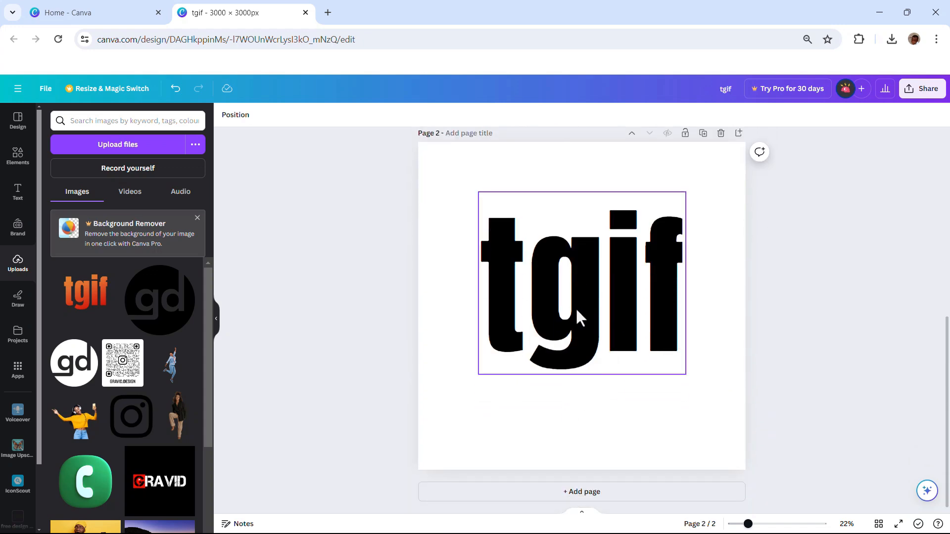
pyautogui.scroll(5, 615, 316)
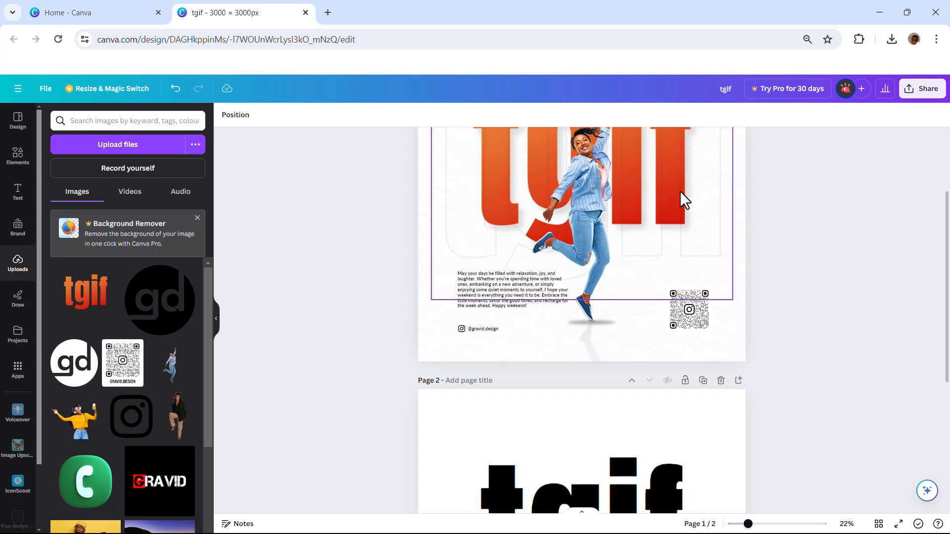
pyautogui.scroll(-4, 680, 200)
pyautogui.click(616, 319)
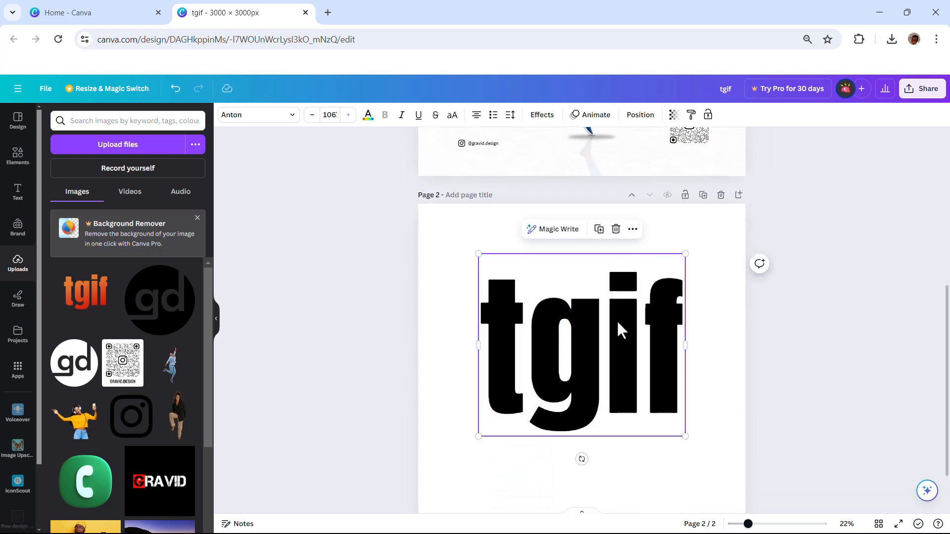
pyautogui.click(368, 118)
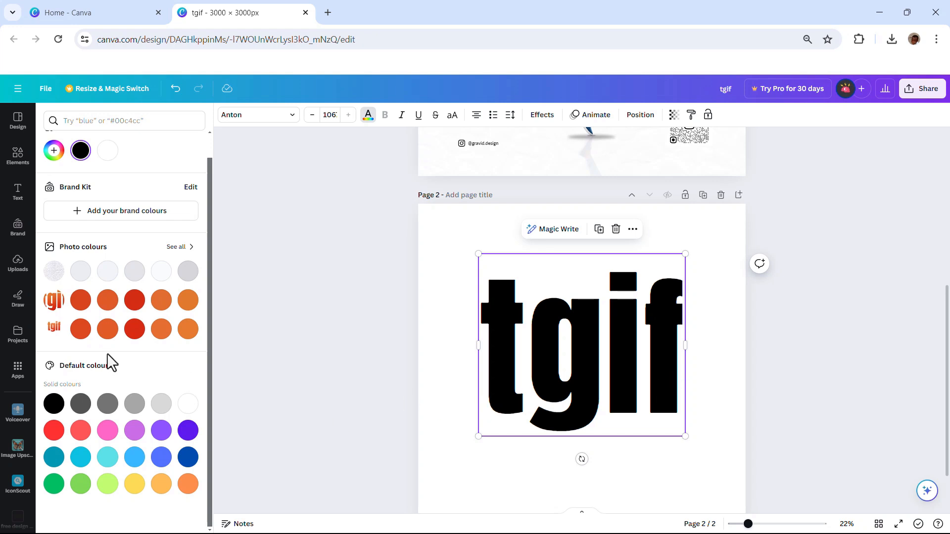
pyautogui.click(552, 348)
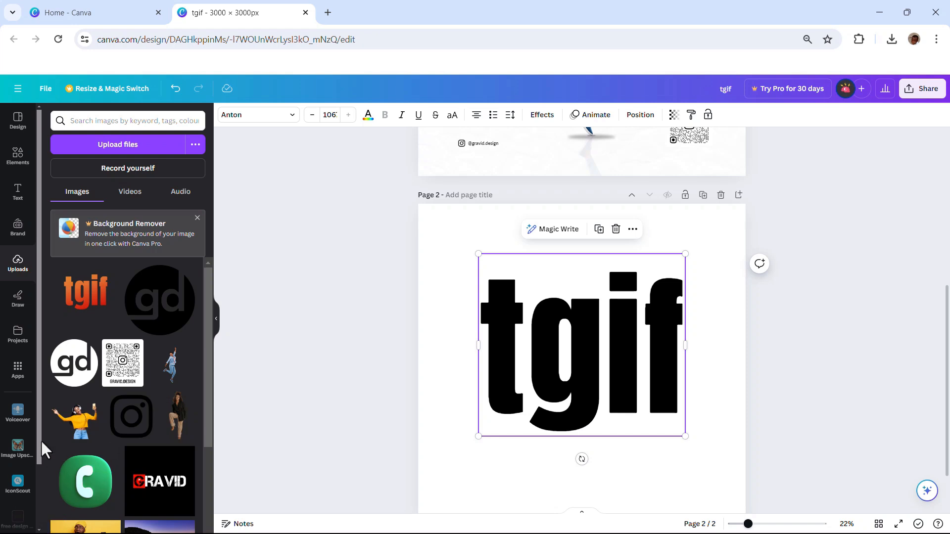
# Search the apps for "Gradient type" and open the TypeGradient app.
pyautogui.scroll(-2, 15, 448)
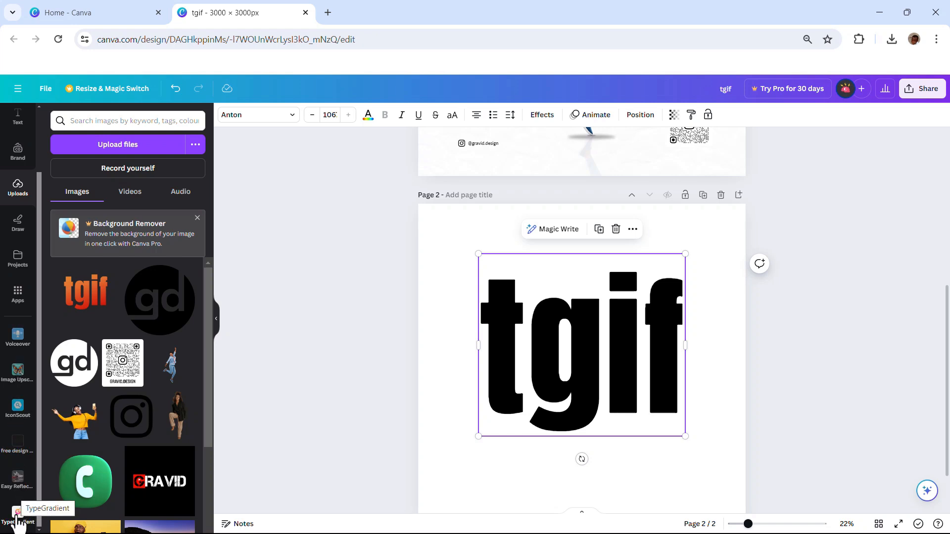
pyautogui.click(18, 304)
pyautogui.click(105, 122)
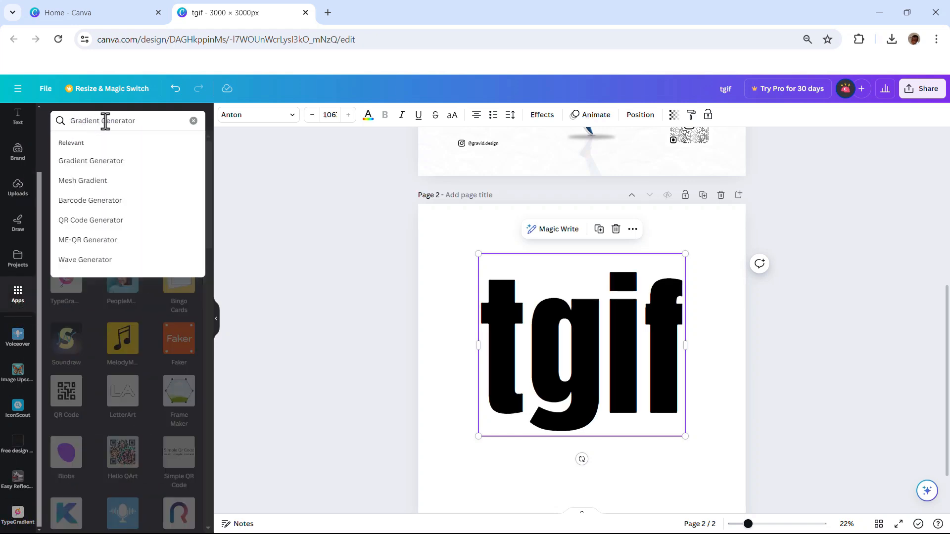
pyautogui.moveTo(139, 123); pyautogui.dragTo(101, 123)
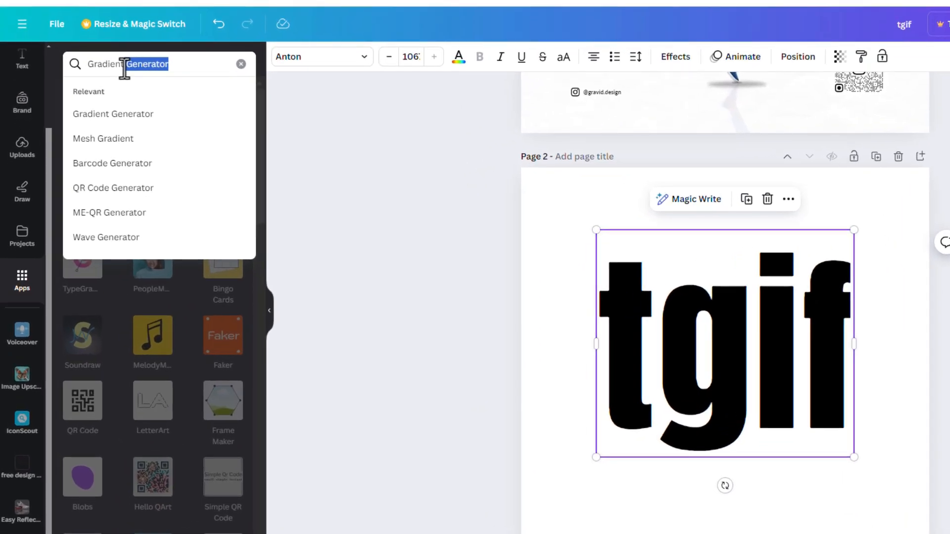
pyautogui.press('BackSpace')
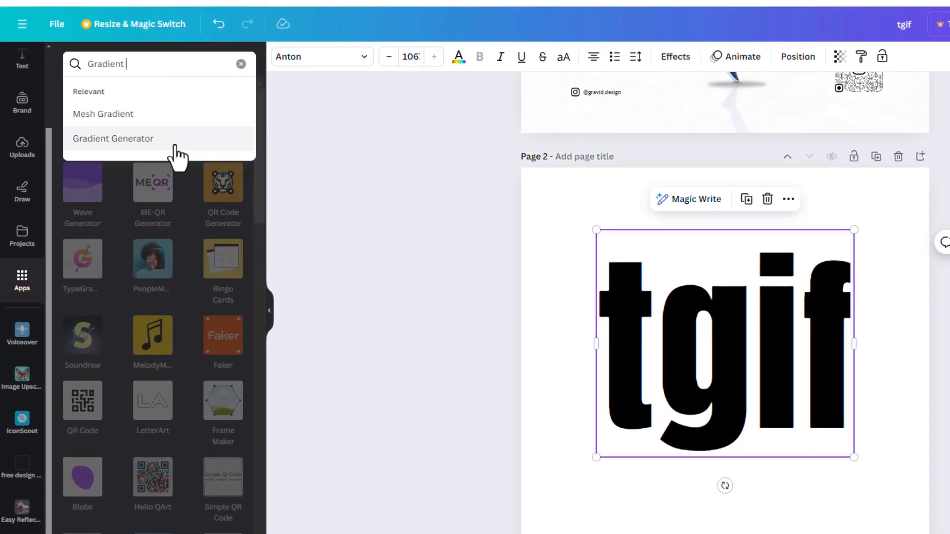
pyautogui.write('type')
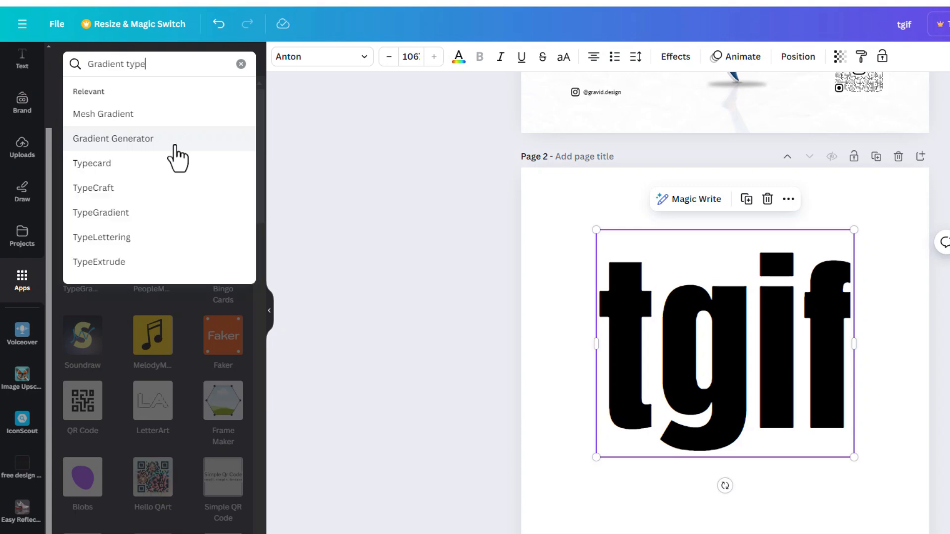
pyautogui.press('Return')
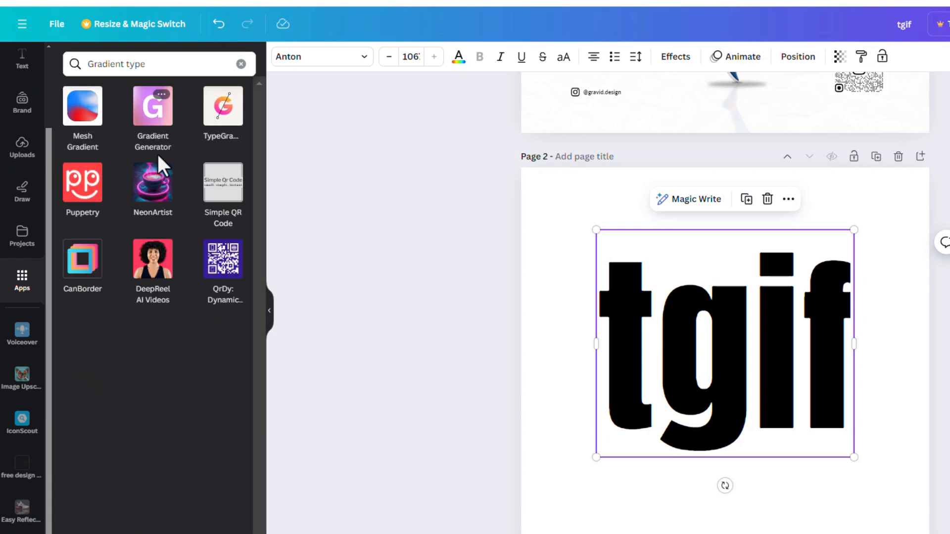
pyautogui.click(221, 124)
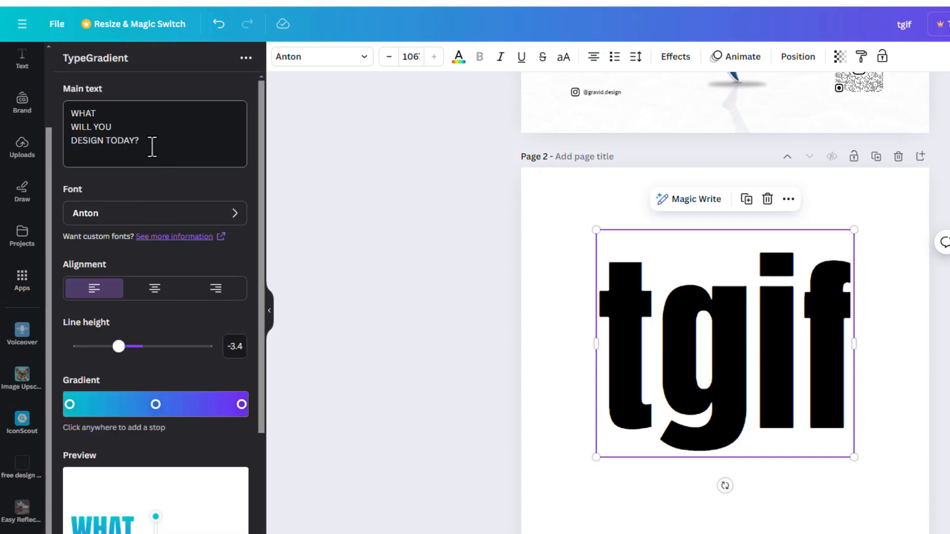
# Replace the TypeGradient main text with "tgif".
pyautogui.moveTo(152, 147); pyautogui.dragTo(4, 91)
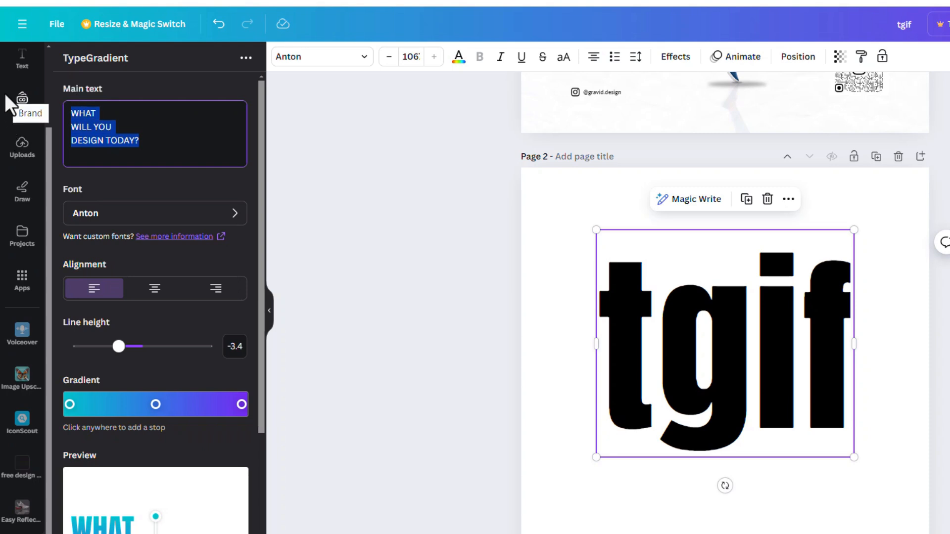
pyautogui.write('tgi')
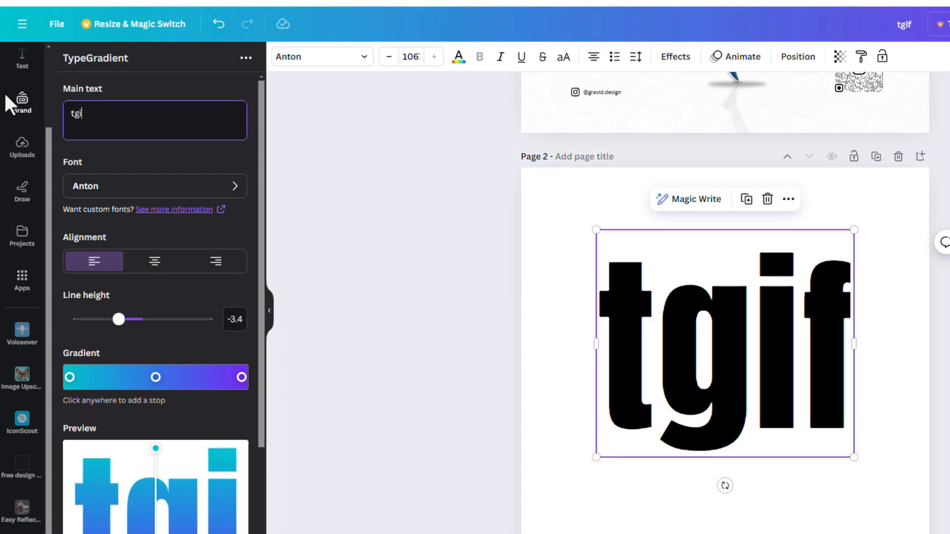
pyautogui.write('f')
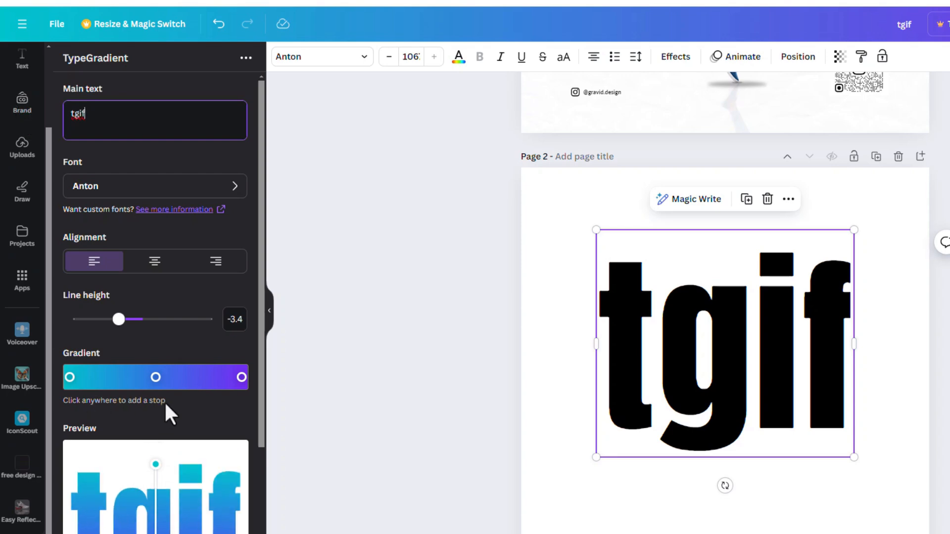
# Recolour the gradient's last stop to orange #ef6e26 and its first stop to dark red.
pyautogui.scroll(-3, 148, 322)
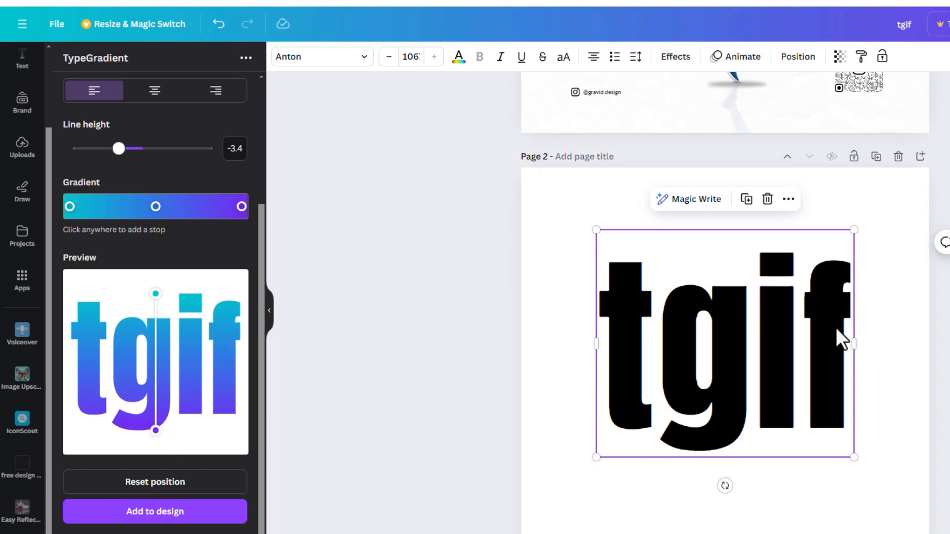
pyautogui.scroll(6, 837, 335)
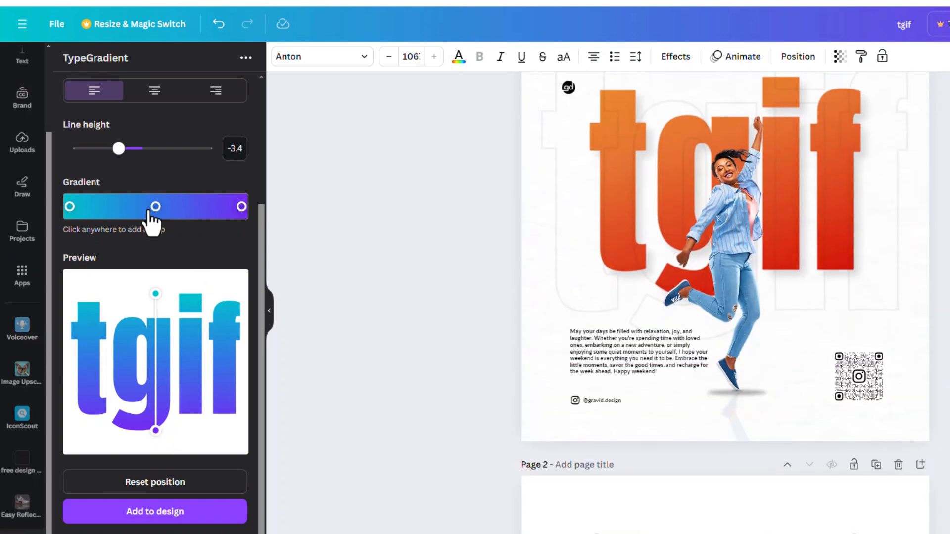
pyautogui.click(242, 206)
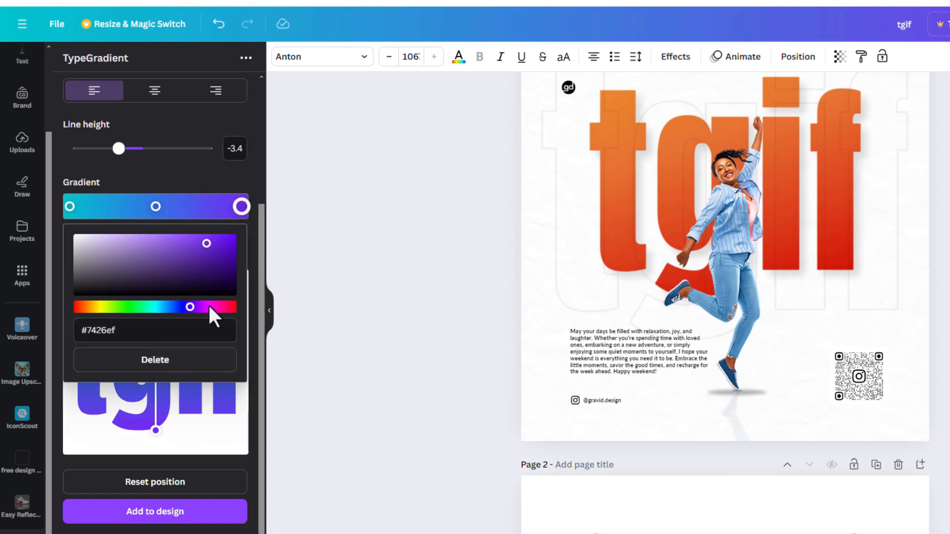
pyautogui.moveTo(190, 307); pyautogui.dragTo(89, 306)
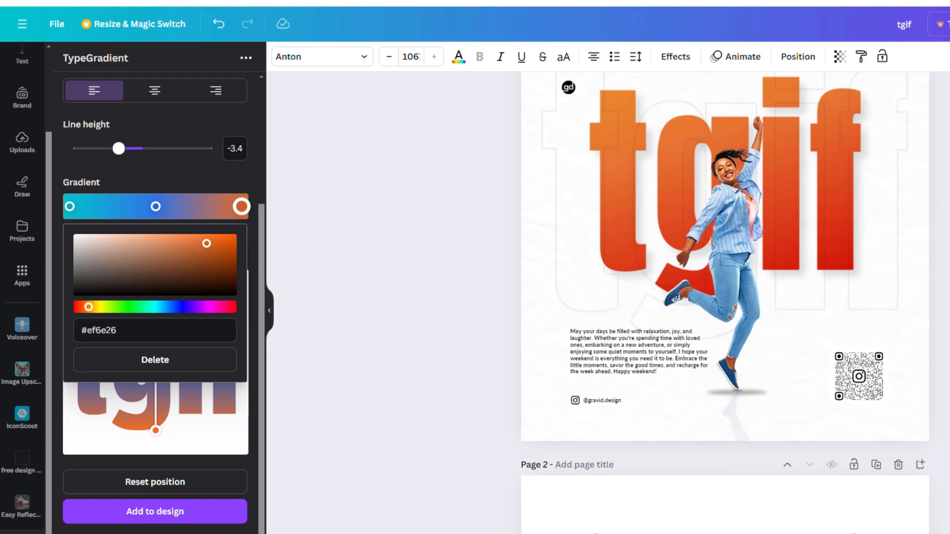
pyautogui.click(70, 208)
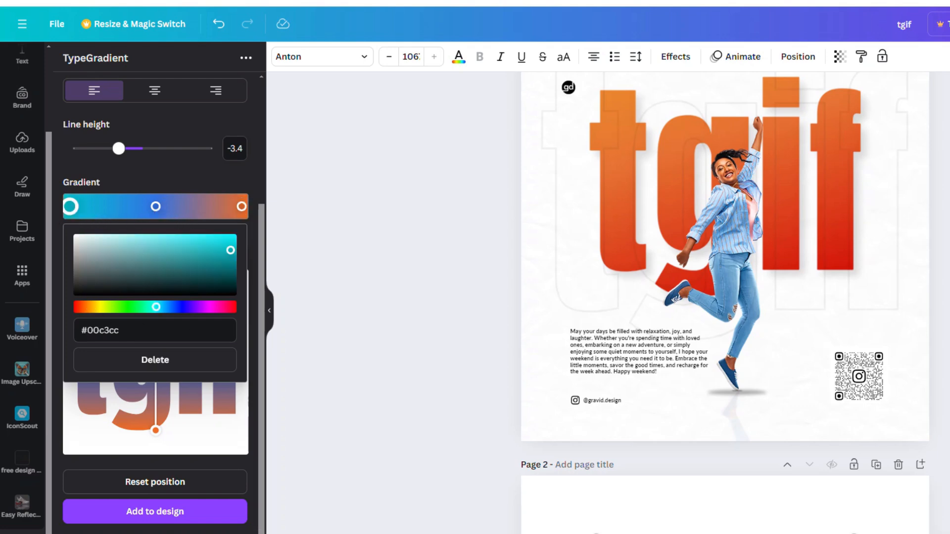
pyautogui.click(230, 307)
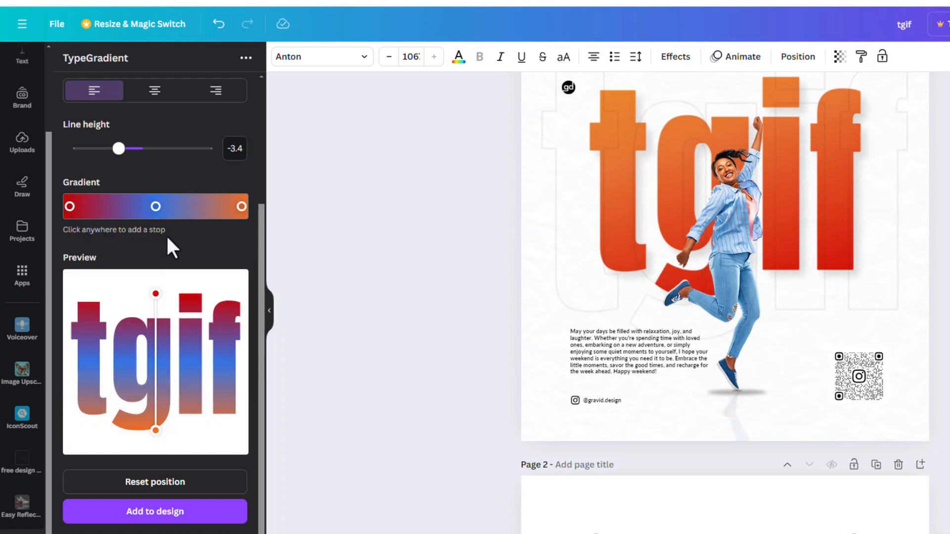
# Set the gradient's middle stop to orange #e38733 and flip the gradient direction so orange is at the top of the letters and red at the bottom.
pyautogui.click(156, 207)
pyautogui.moveTo(171, 307); pyautogui.dragTo(91, 307)
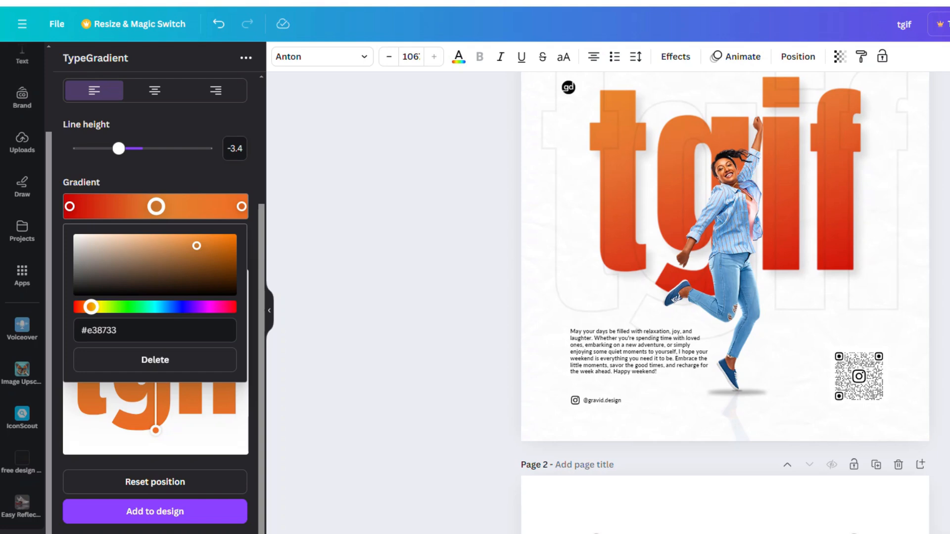
pyautogui.click(200, 186)
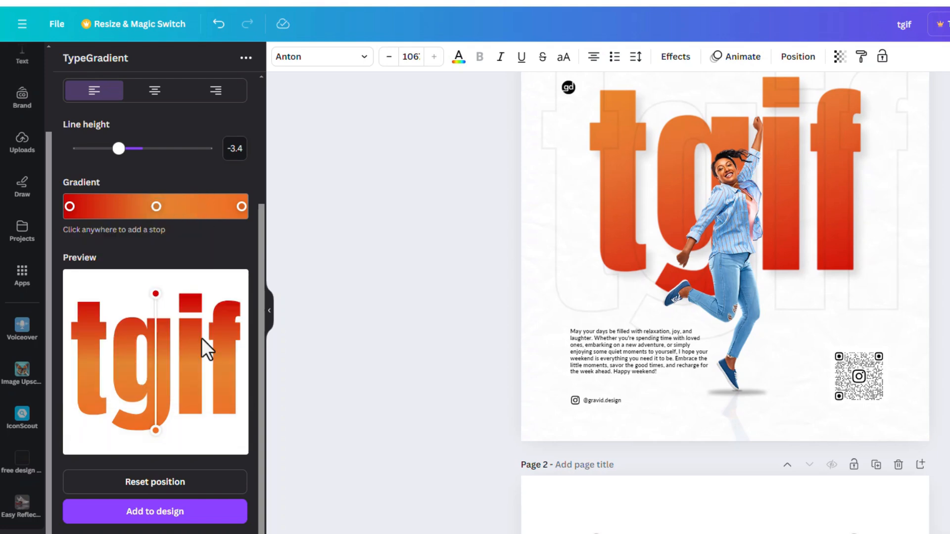
pyautogui.moveTo(154, 429); pyautogui.dragTo(149, 458)
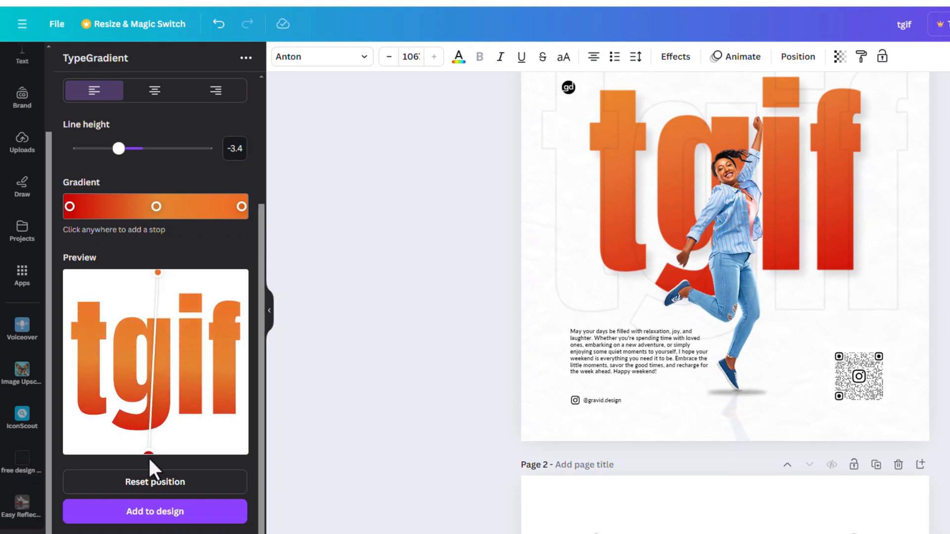
pyautogui.moveTo(162, 271); pyautogui.dragTo(156, 290)
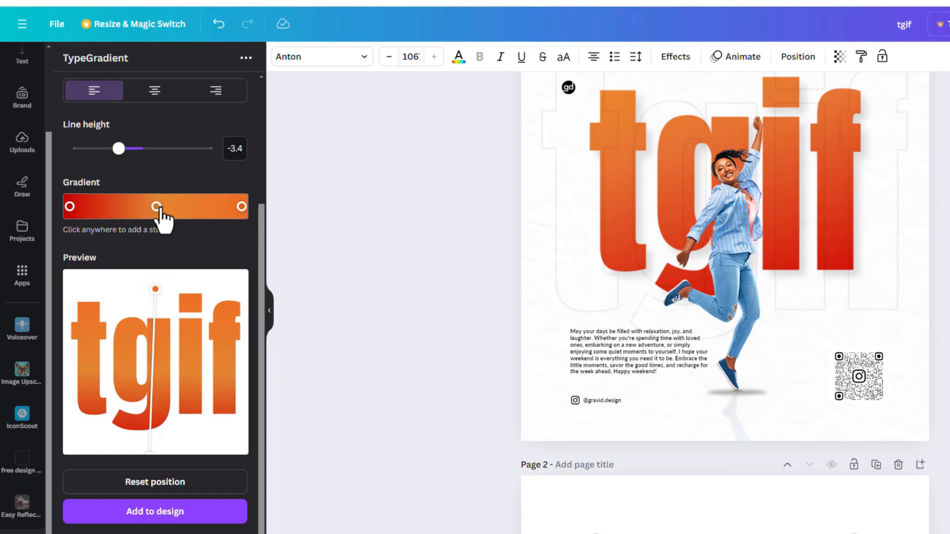
# Copy the last stop's colour code #ef6e26 and apply it to the gradient's middle stop.
pyautogui.click(241, 207)
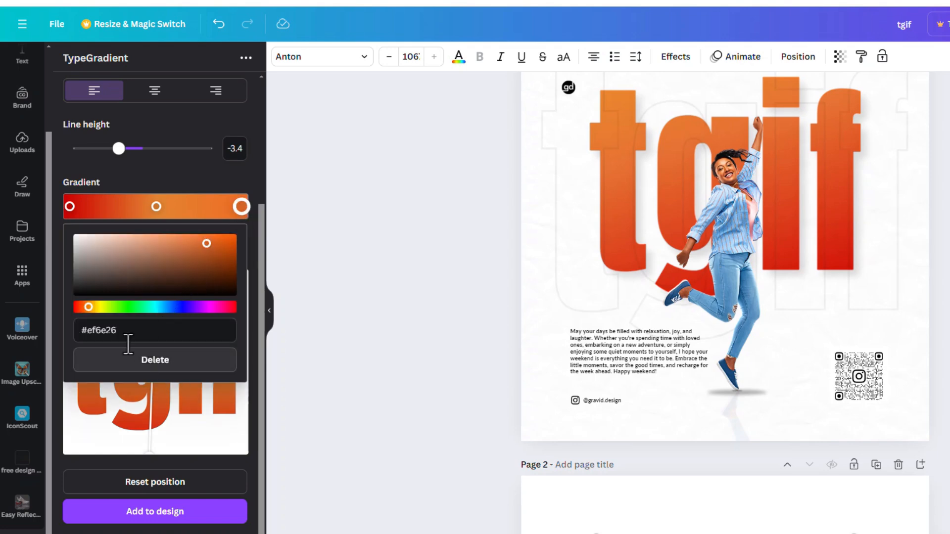
pyautogui.moveTo(127, 340); pyautogui.dragTo(28, 334)
pyautogui.hotkey('ctrl', 'c')
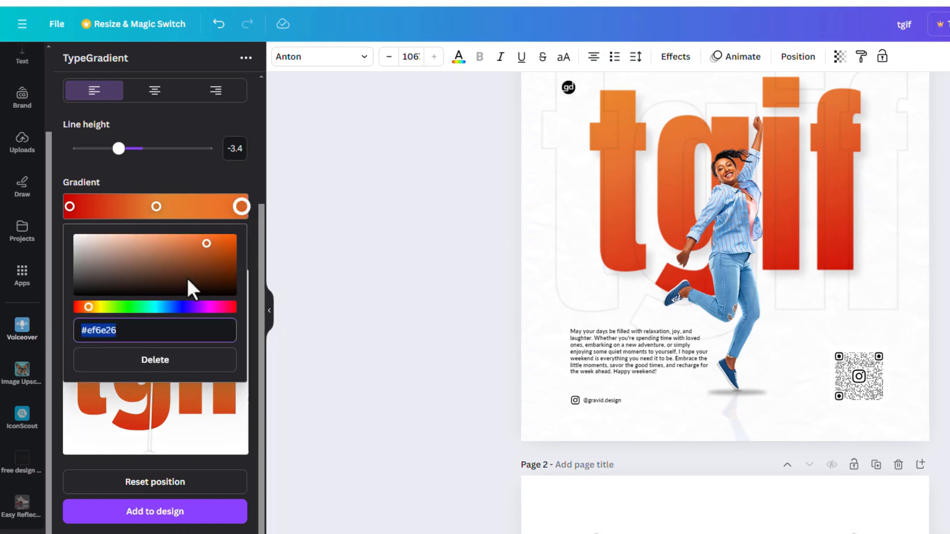
pyautogui.click(156, 207)
pyautogui.click(121, 331)
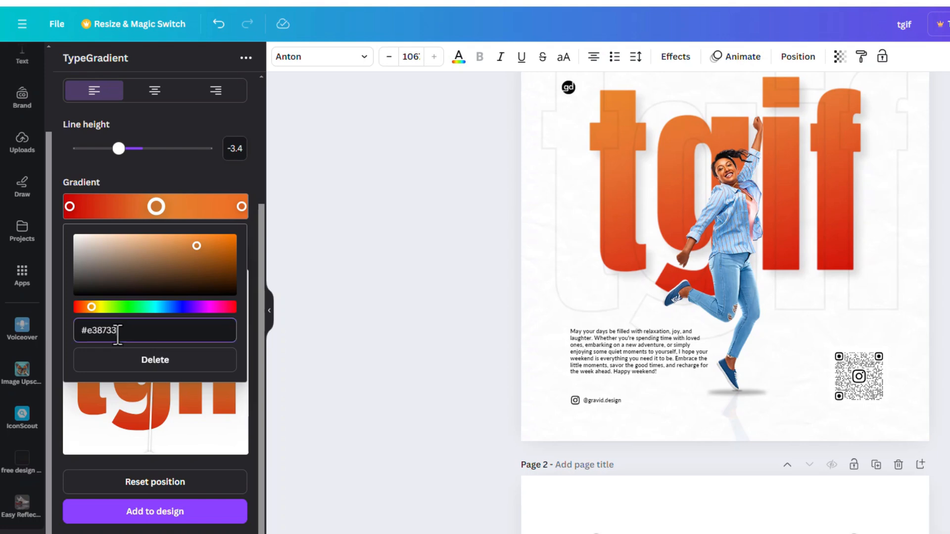
pyautogui.hotkey('ctrl', 'v')
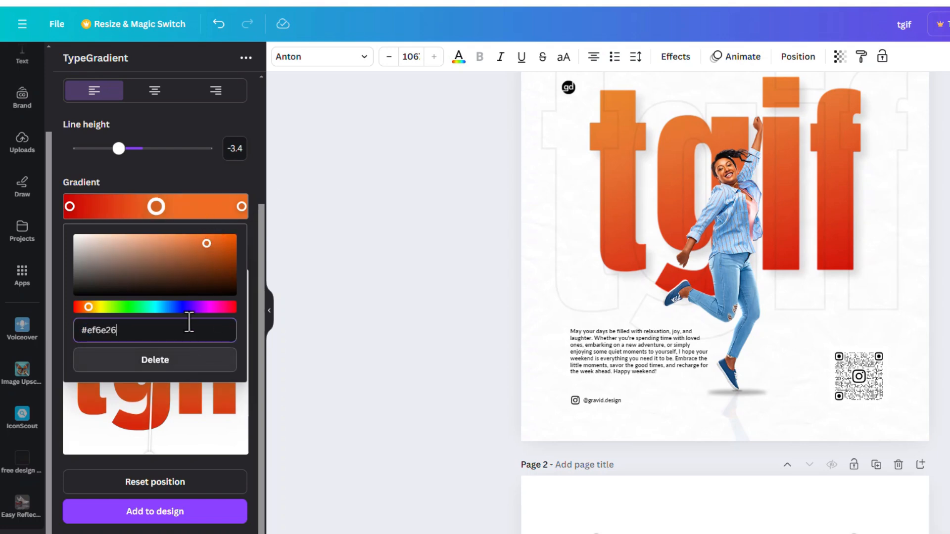
pyautogui.click(204, 176)
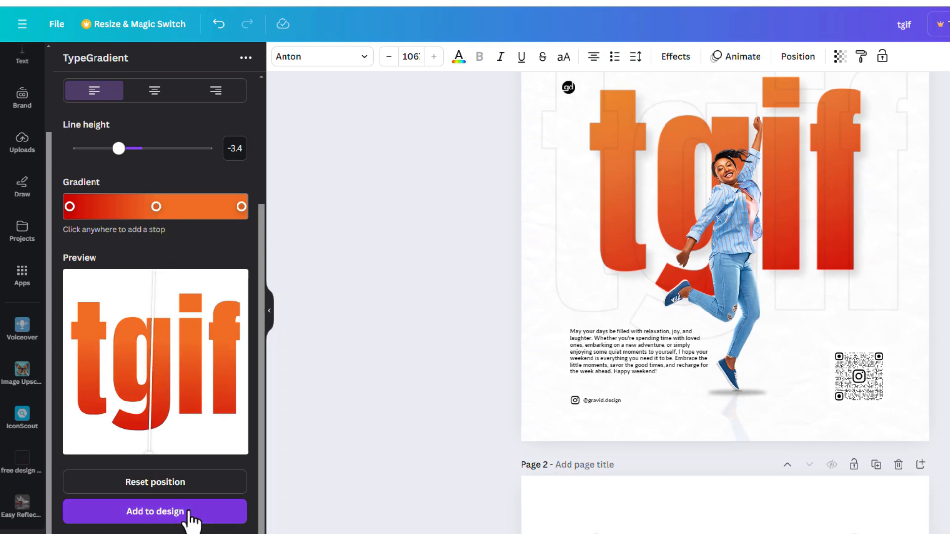
# Add the gradient tgif text to the design, enlarged and placed over the black tgif text on page 2.
pyautogui.click(185, 511)
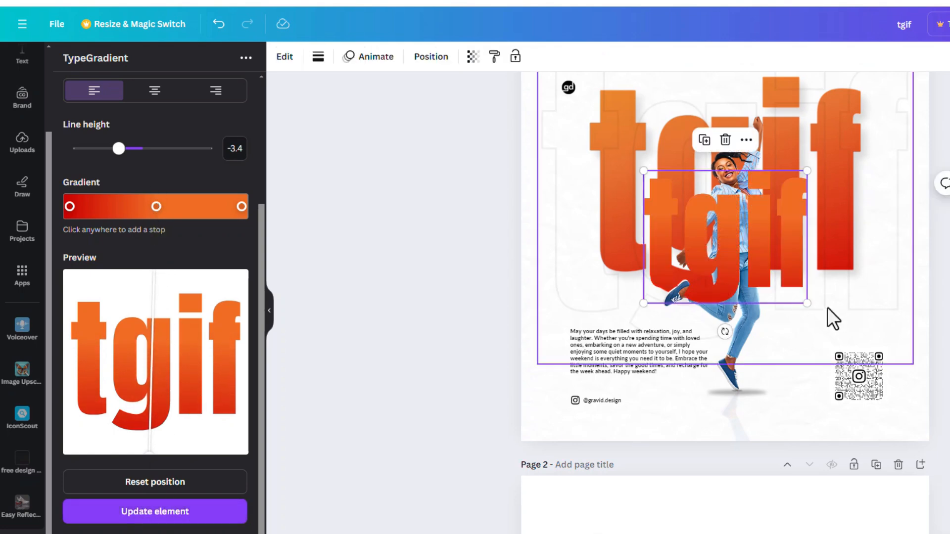
pyautogui.moveTo(811, 304); pyautogui.dragTo(876, 359)
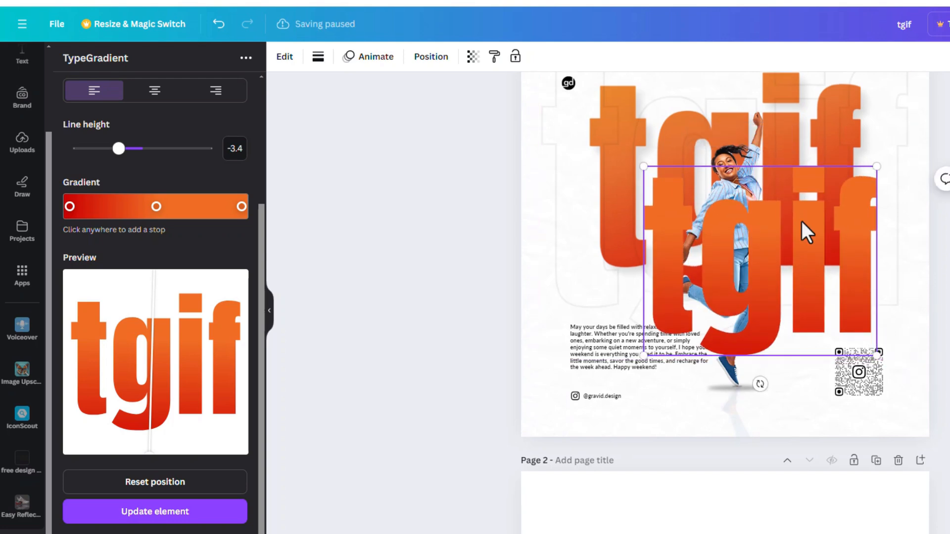
pyautogui.scroll(-3, 800, 224)
pyautogui.moveTo(776, 150); pyautogui.dragTo(776, 451)
pyautogui.scroll(-5, 779, 430)
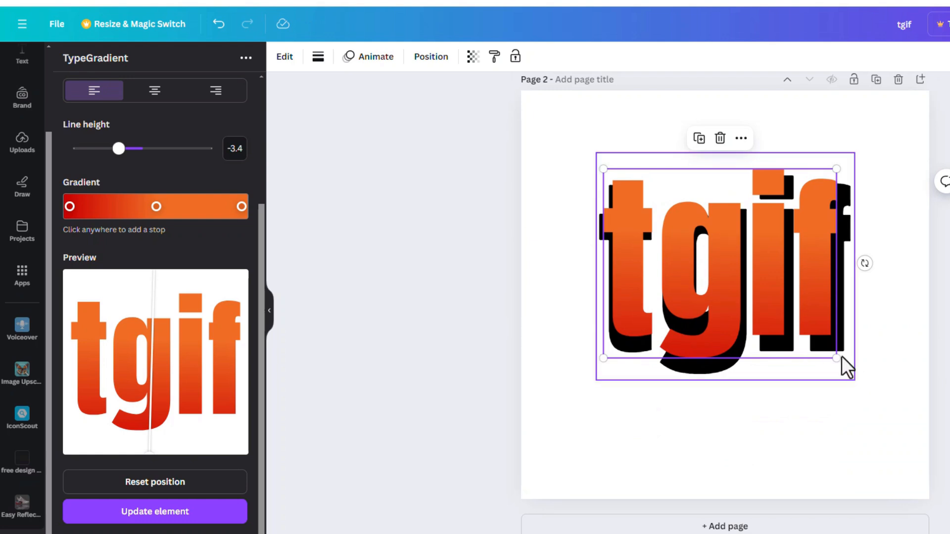
# Enlarge the gradient tgif text, move it aside and delete the black tgif text behind it on page 2.
pyautogui.moveTo(836, 358); pyautogui.dragTo(885, 402)
pyautogui.moveTo(764, 311); pyautogui.dragTo(750, 379)
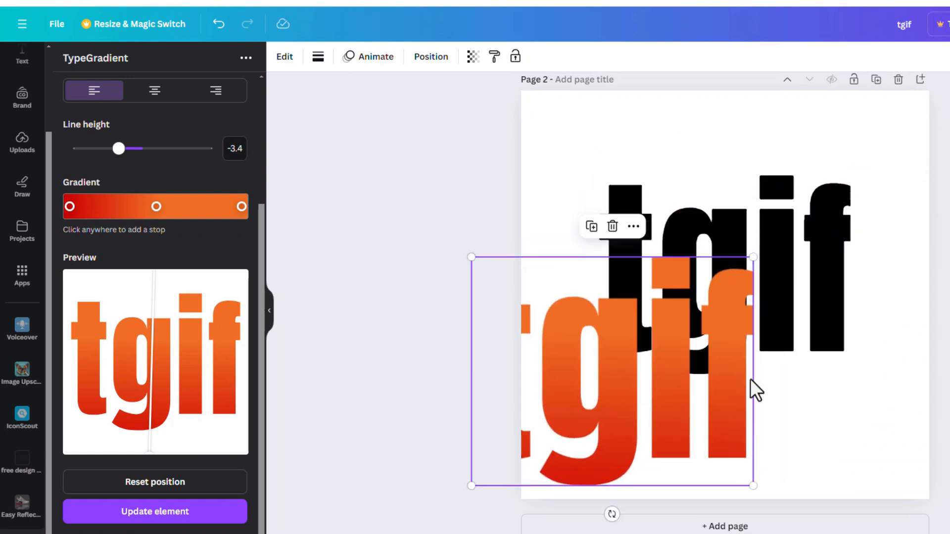
pyautogui.click(807, 271)
pyautogui.click(767, 122)
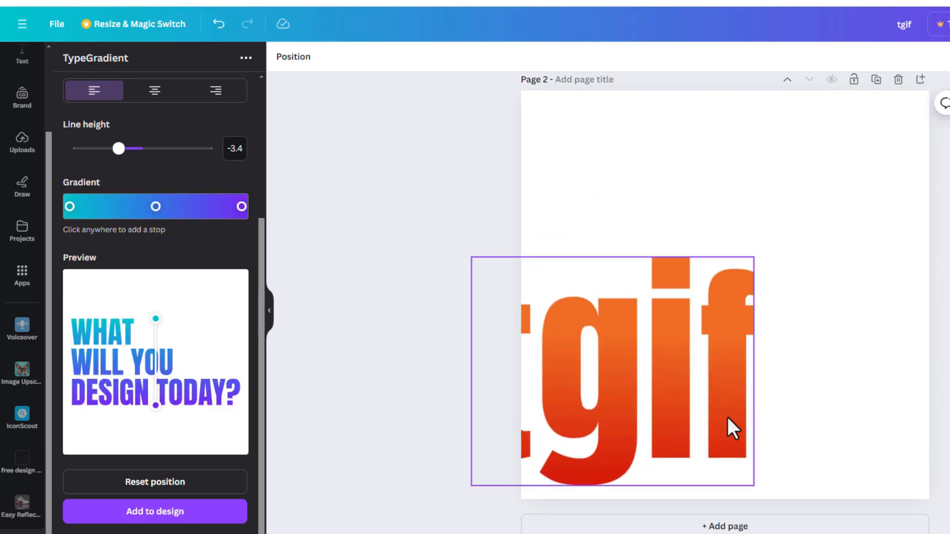
# Centre the gradient tgif text on page 2 and compare it with the poster's lettering on page 1.
pyautogui.moveTo(726, 415); pyautogui.dragTo(859, 335)
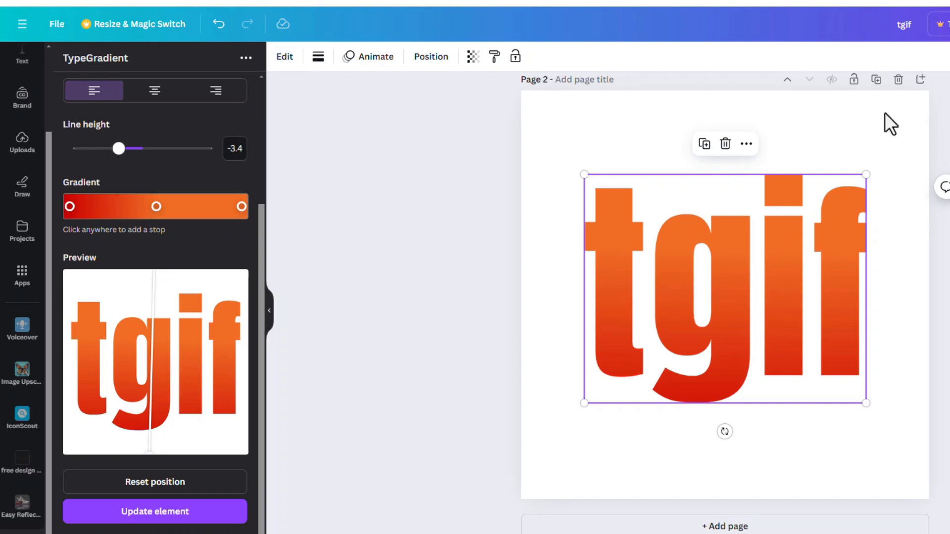
pyautogui.scroll(10, 825, 178)
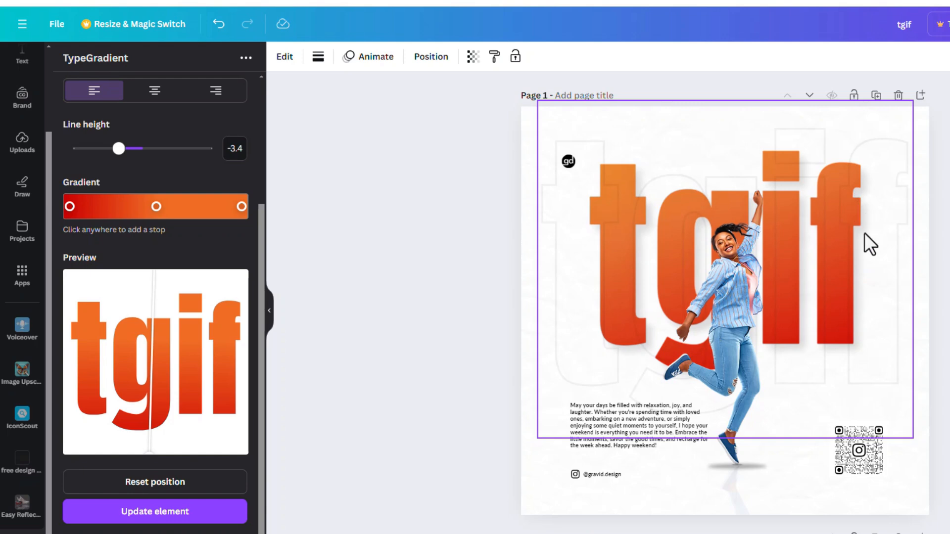
pyautogui.scroll(5, 853, 277)
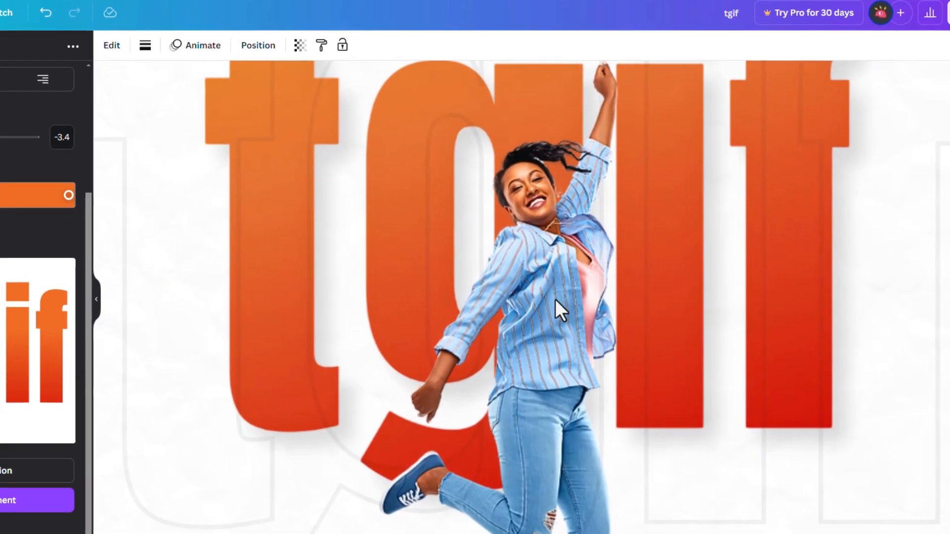
pyautogui.scroll(-5, 555, 298)
pyautogui.scroll(-5, 540, 304)
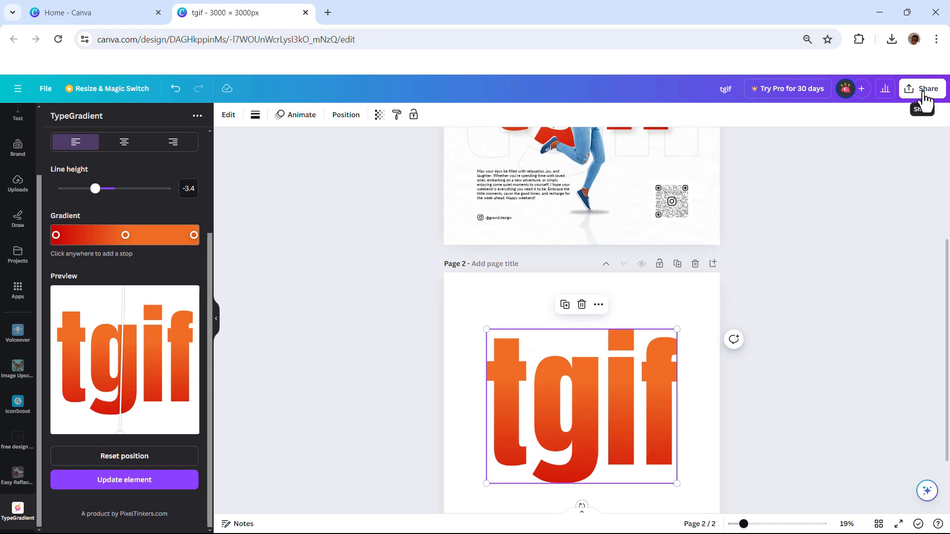
# Try to enable a transparent background for the PNG download of page 2.
pyautogui.click(923, 94)
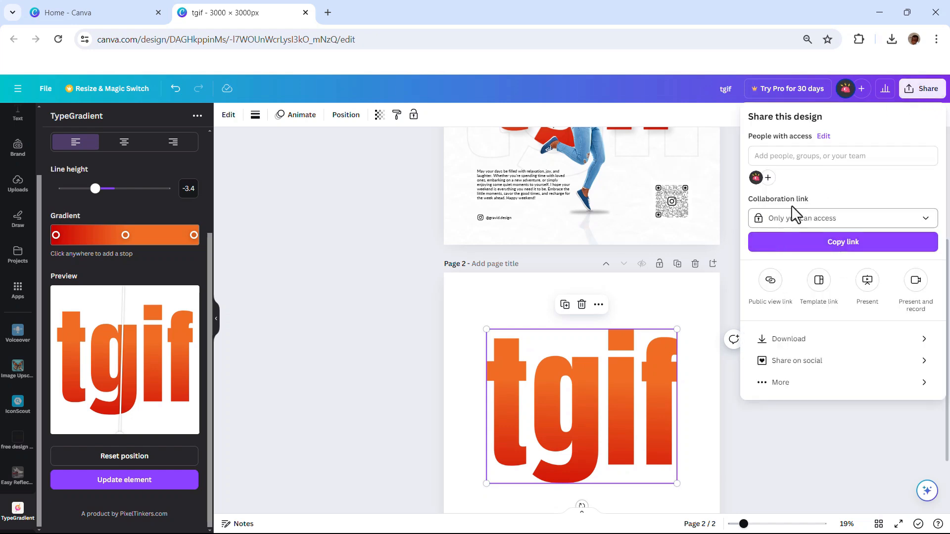
pyautogui.click(779, 340)
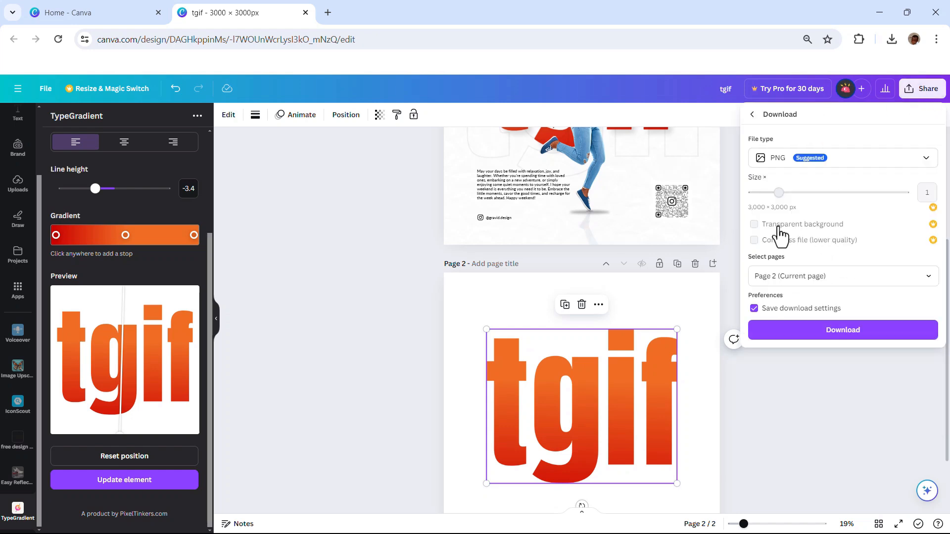
pyautogui.click(755, 225)
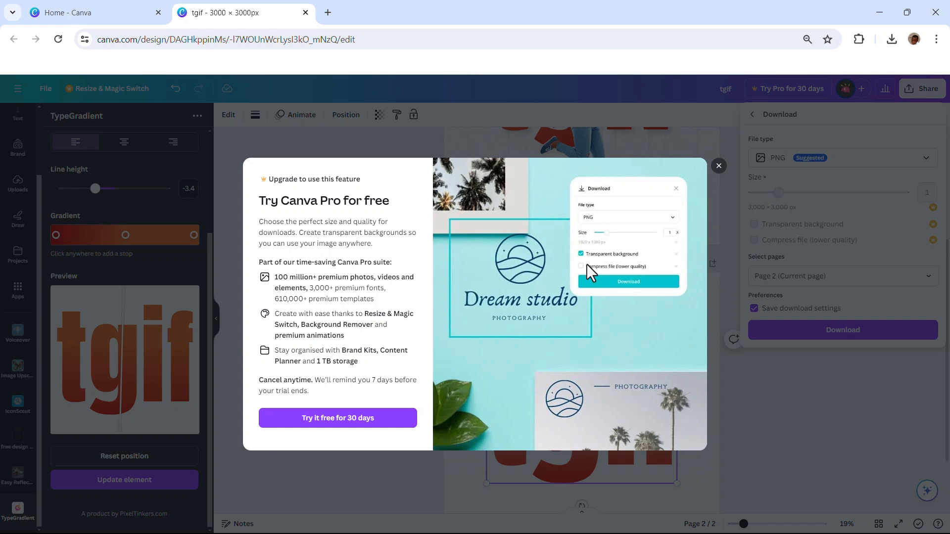
pyautogui.click(718, 166)
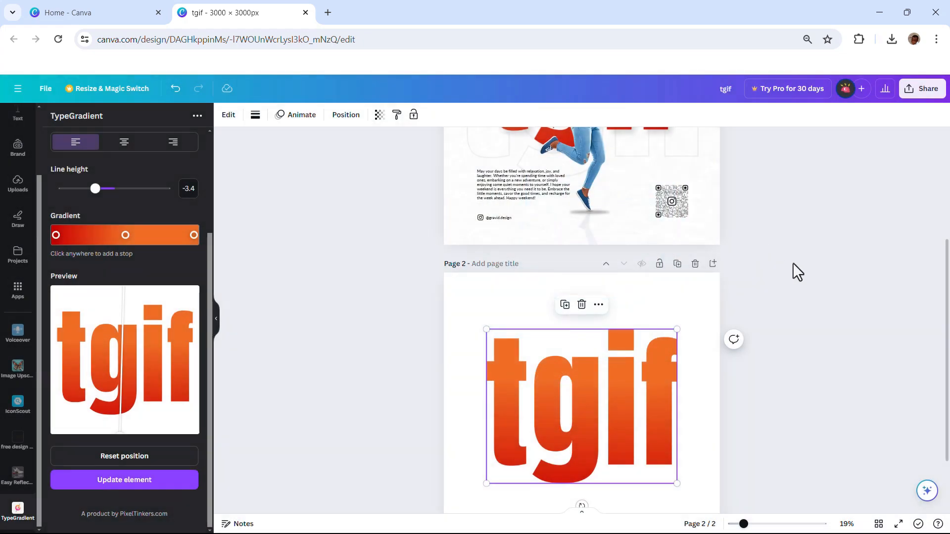
# Download only page 2 of the design as a PNG.
pyautogui.click(921, 94)
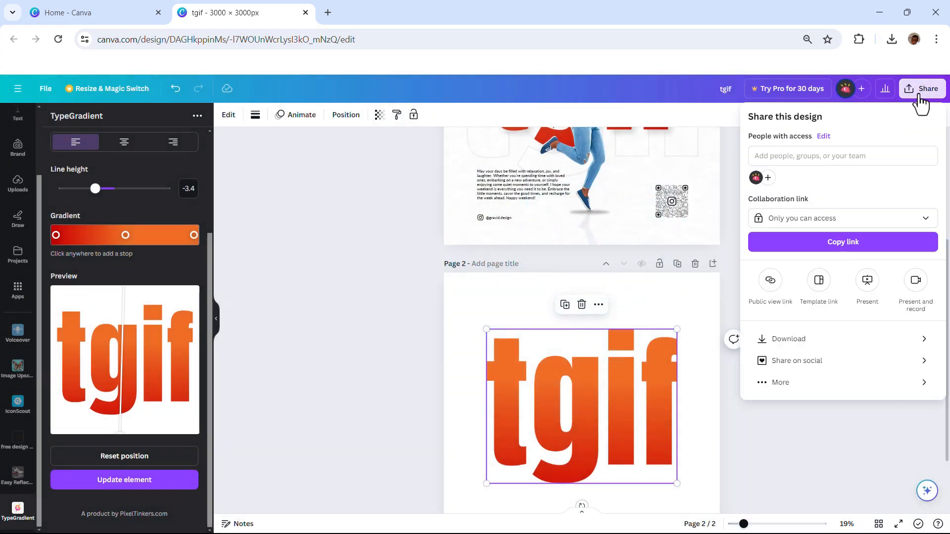
pyautogui.click(805, 338)
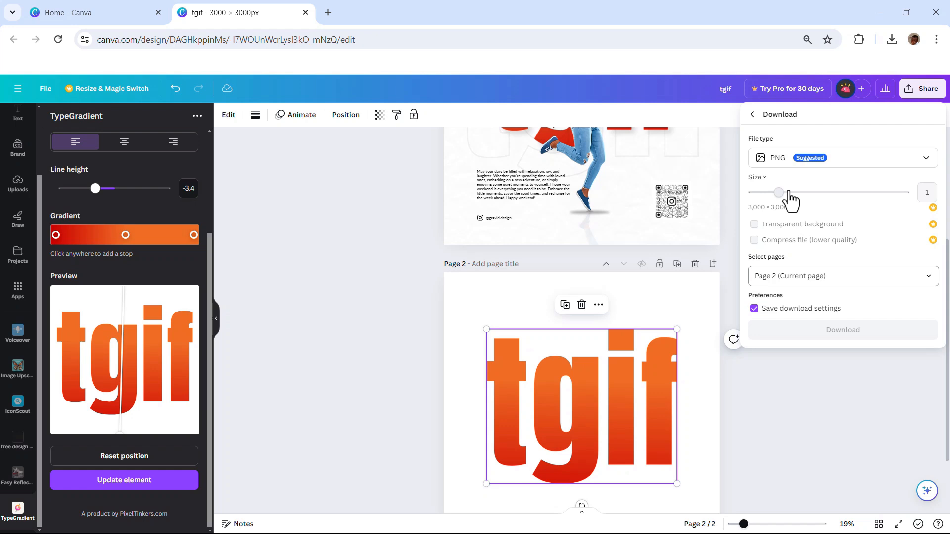
pyautogui.click(906, 164)
pyautogui.click(907, 163)
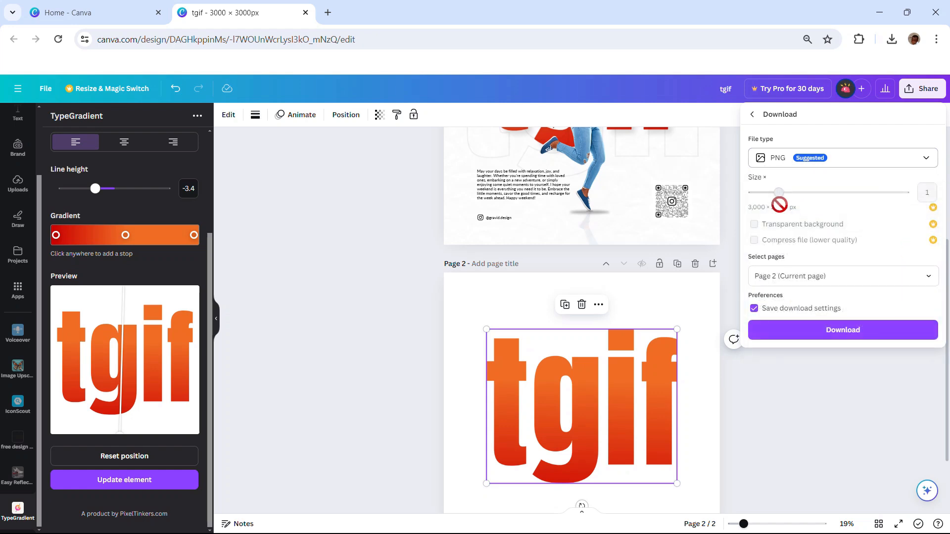
pyautogui.click(832, 284)
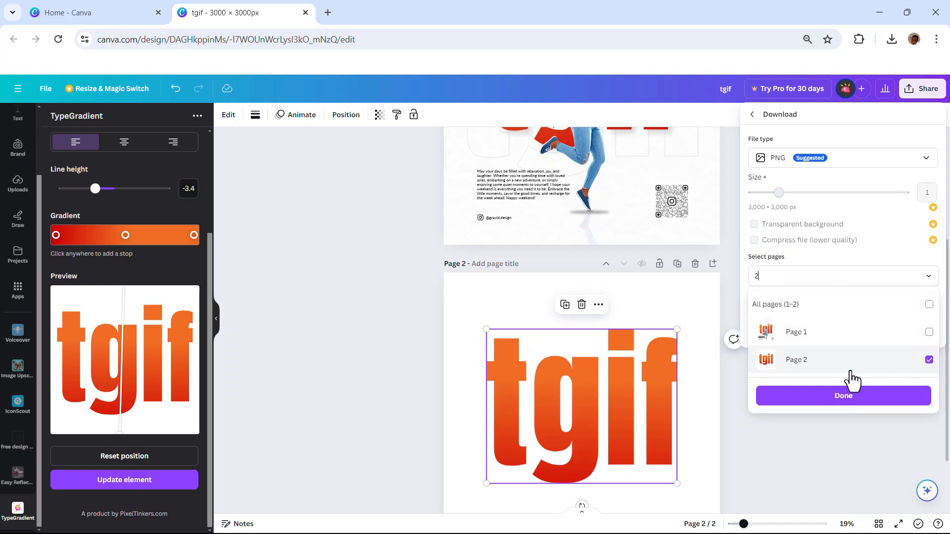
pyautogui.click(929, 304)
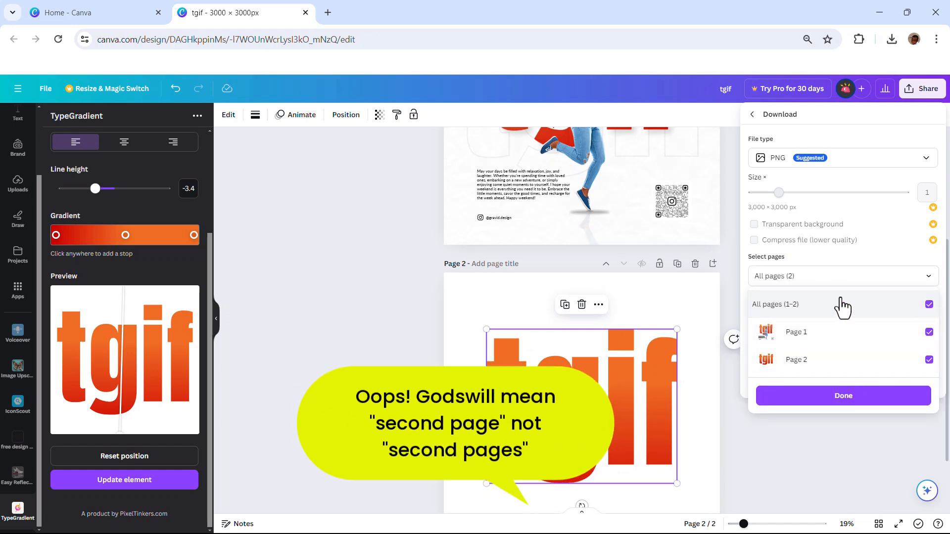
pyautogui.click(929, 304)
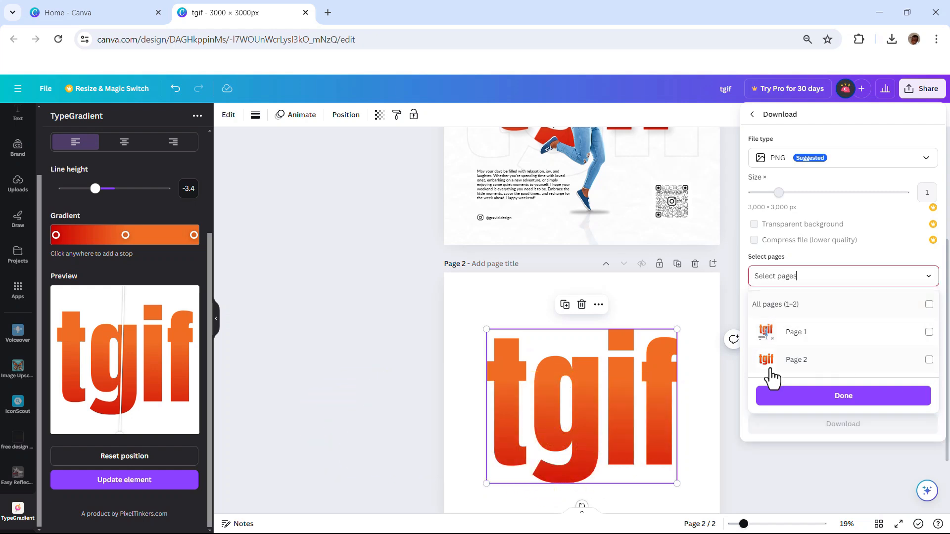
pyautogui.click(929, 360)
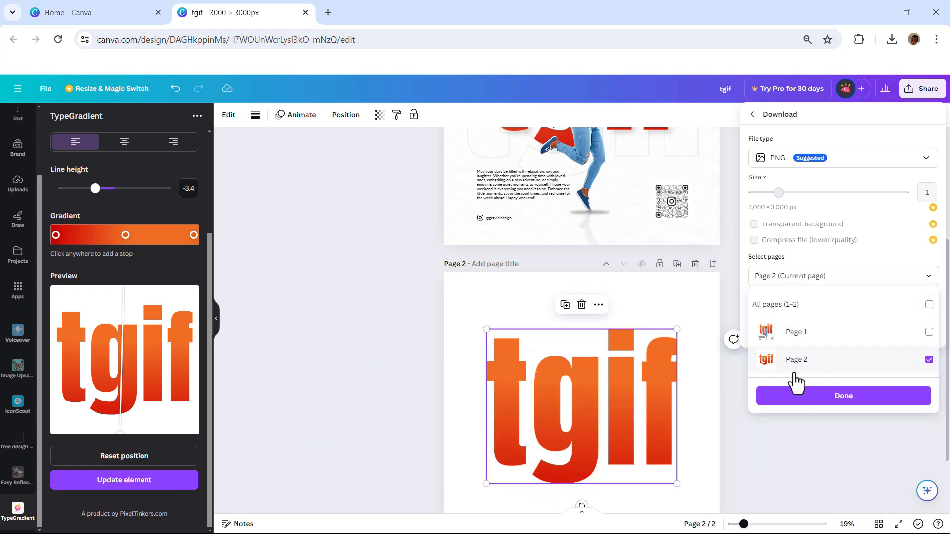
pyautogui.click(842, 395)
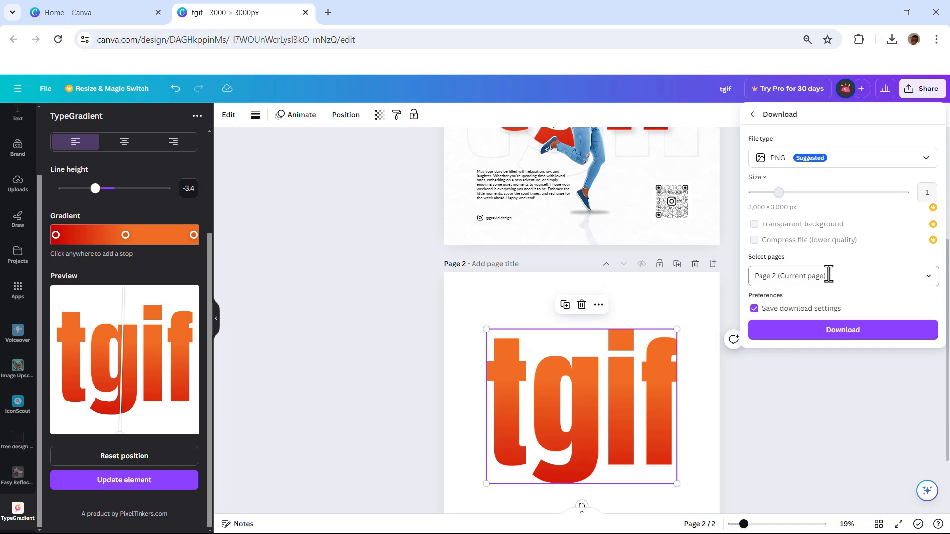
pyautogui.click(819, 336)
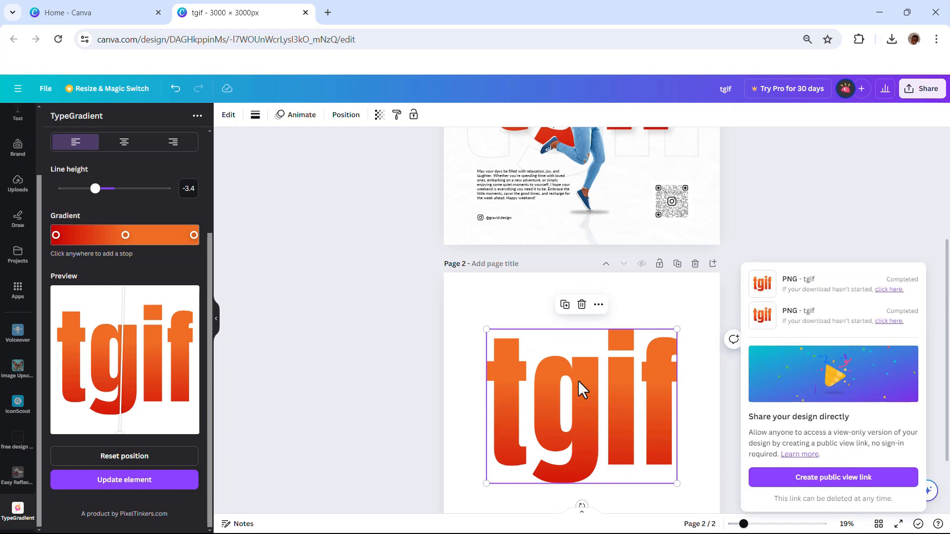
# Show the downloaded tgif (1).png in the Downloads folder and return to the browser window with the design.
pyautogui.scroll(-2, 618, 366)
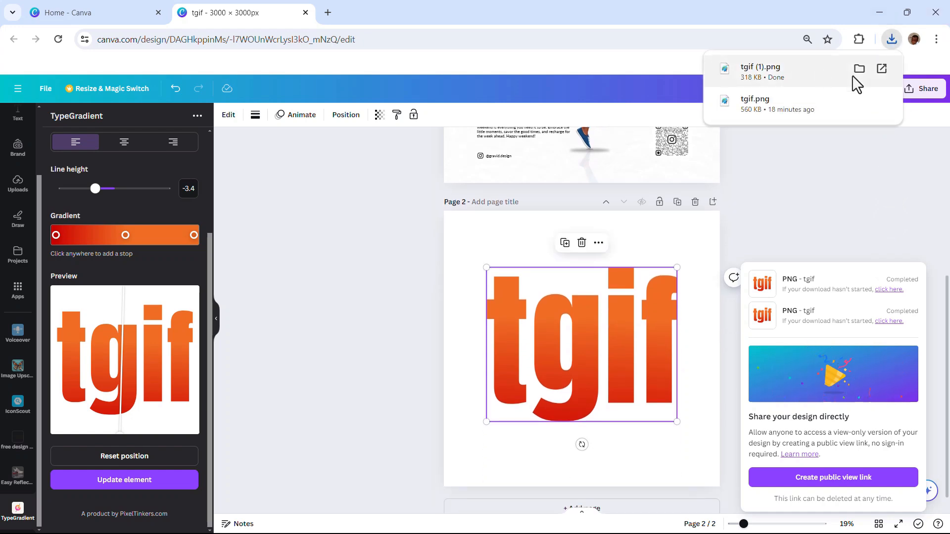
pyautogui.click(854, 75)
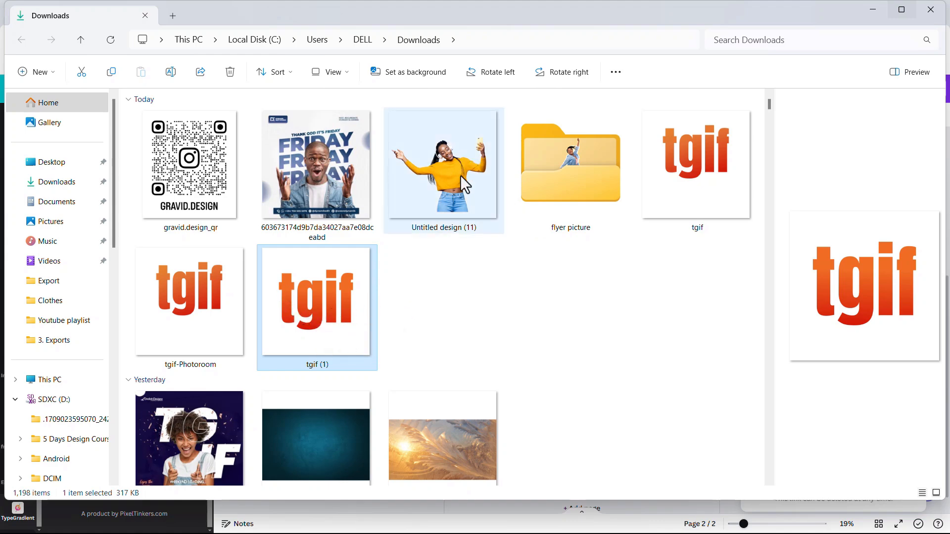
pyautogui.press('Tab')
pyautogui.hotkey('alt', 'Tab')
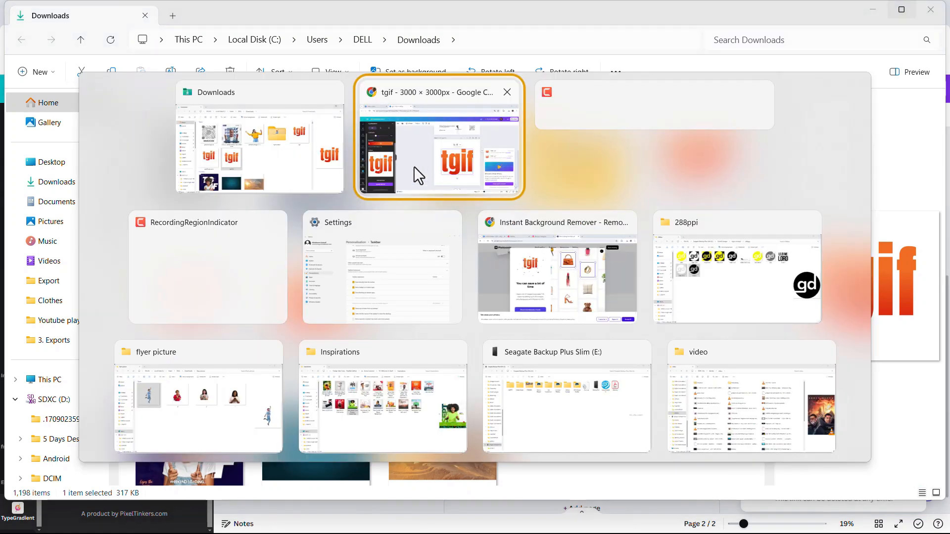
pyautogui.click(421, 131)
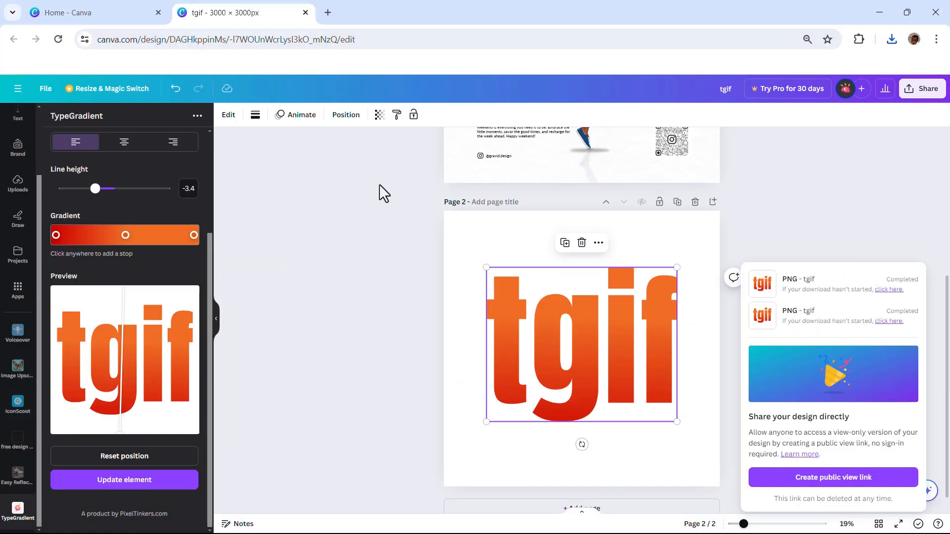
# Search Google for "remove background" in a new tab and open Photoroom's Instant Background Remover.
pyautogui.click(328, 13)
pyautogui.click(424, 274)
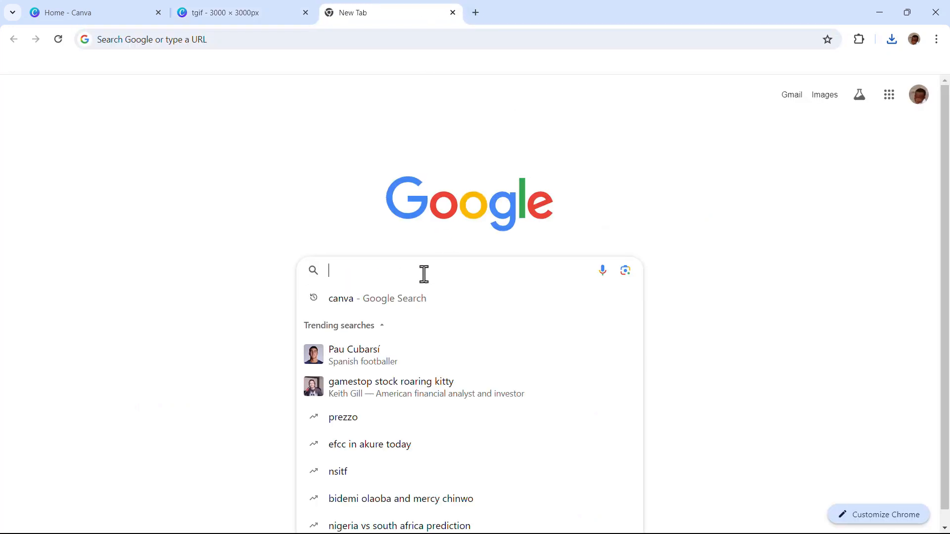
pyautogui.write('remove background')
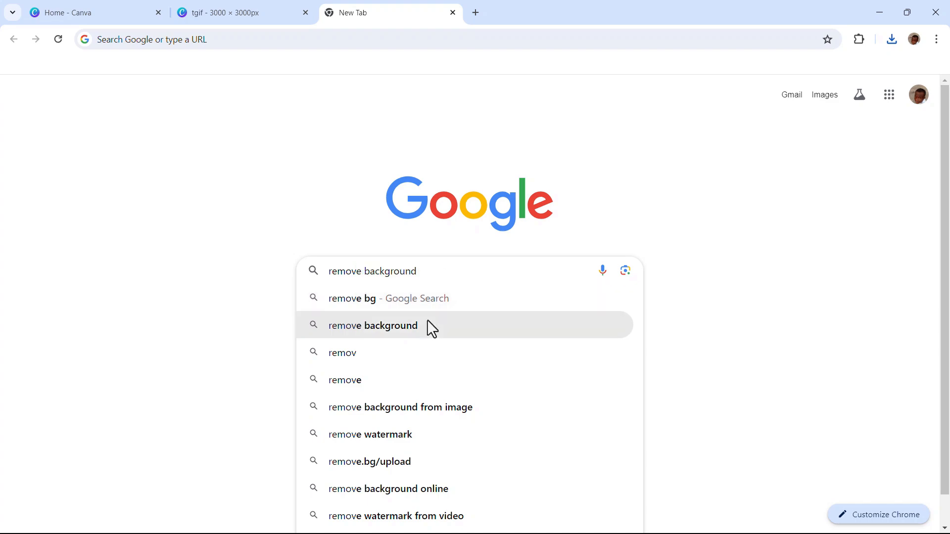
pyautogui.click(426, 324)
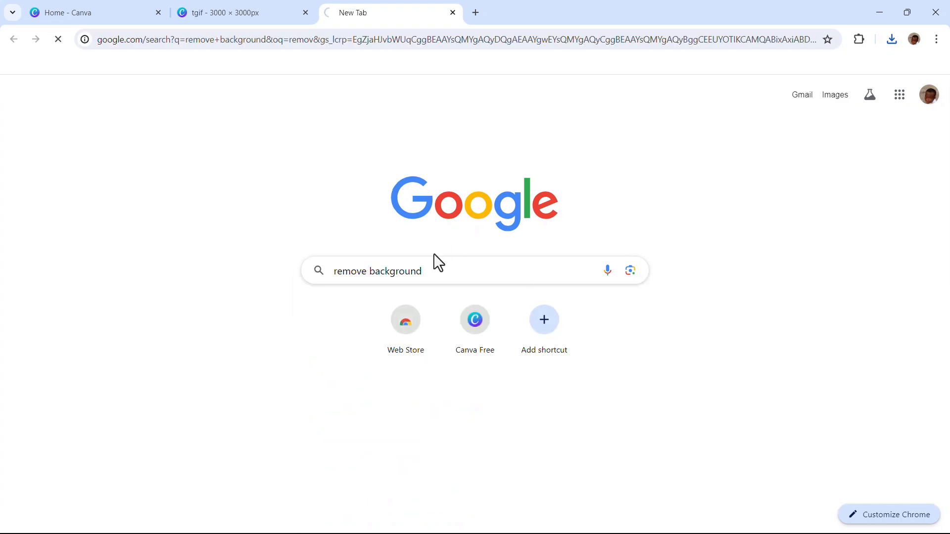
pyautogui.scroll(-10, 290, 290)
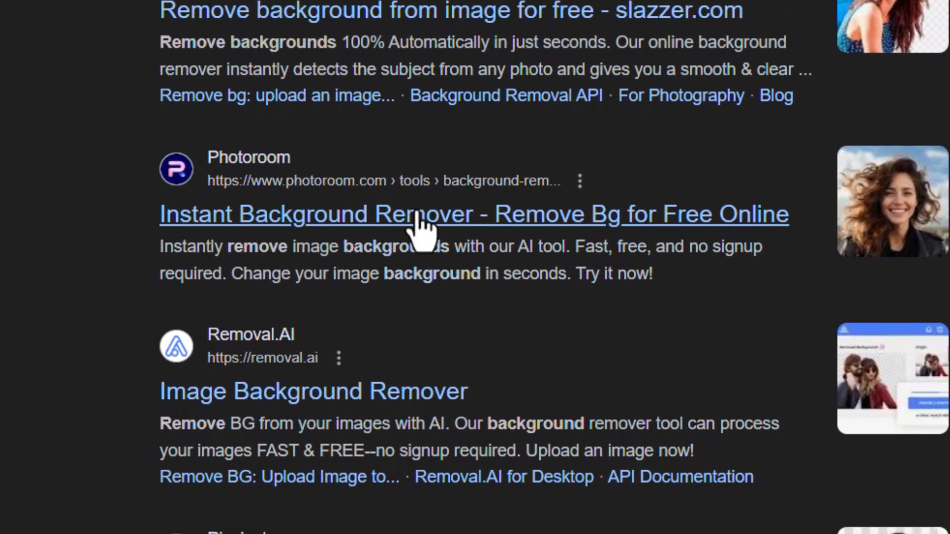
pyautogui.click(503, 210)
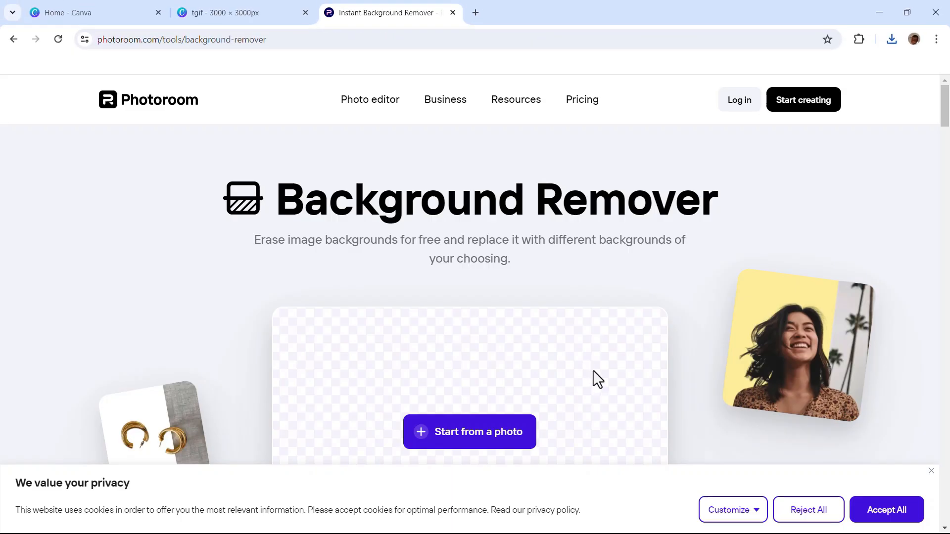
# Upload tgif (1).png from the Downloads folder into Photoroom's Background Remover.
pyautogui.scroll(-2, 597, 379)
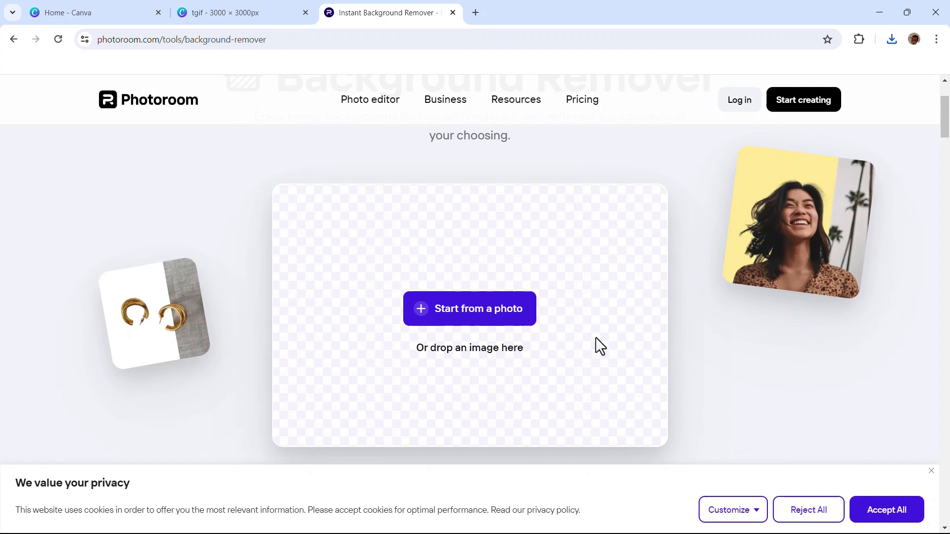
pyautogui.click(479, 316)
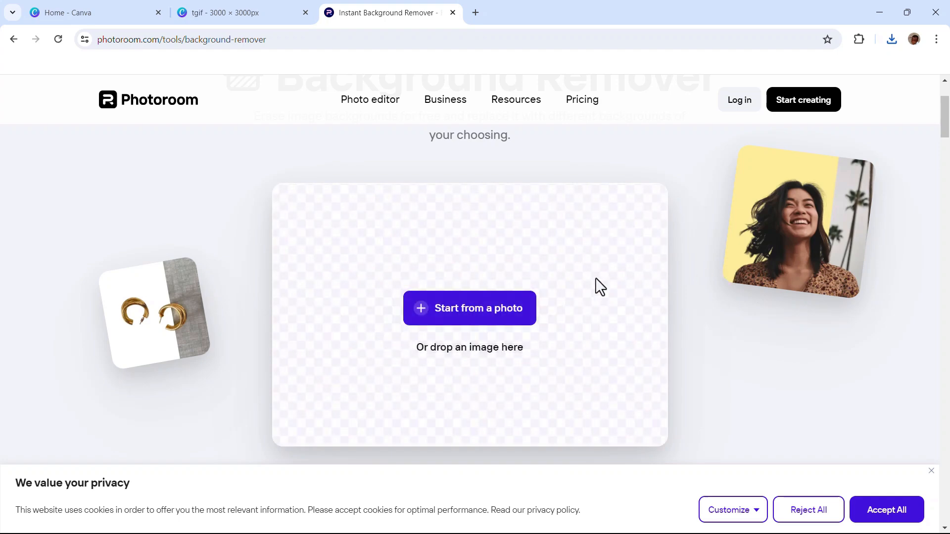
pyautogui.hotkey('alt', 'Tab')
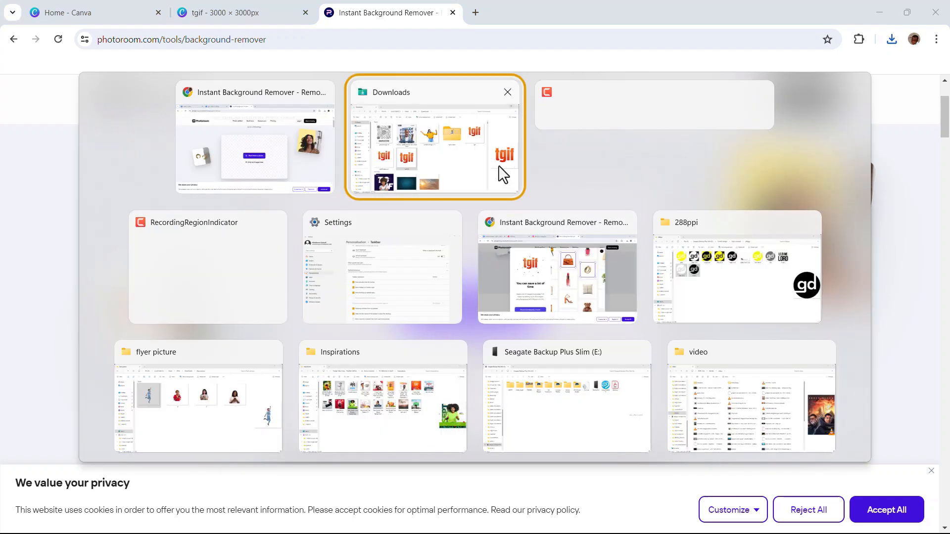
pyautogui.click(498, 168)
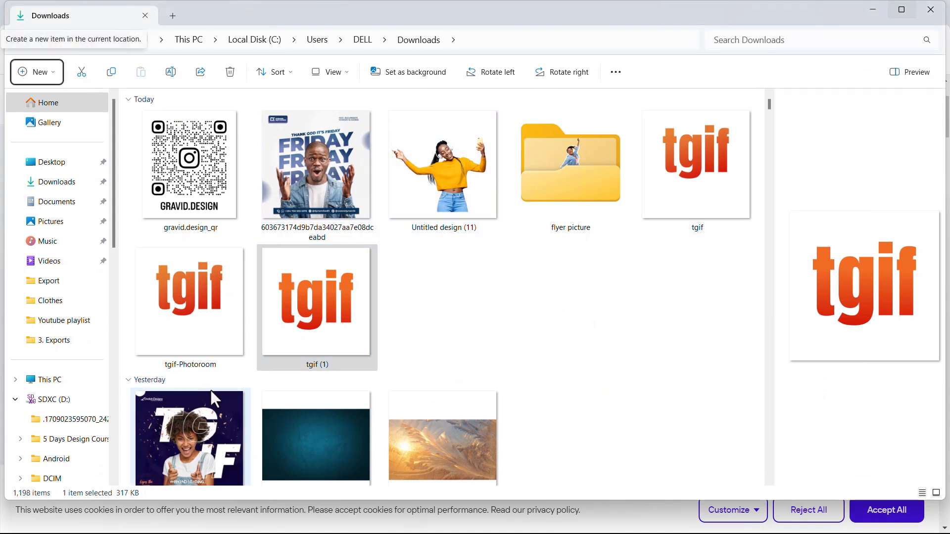
pyautogui.click(304, 335)
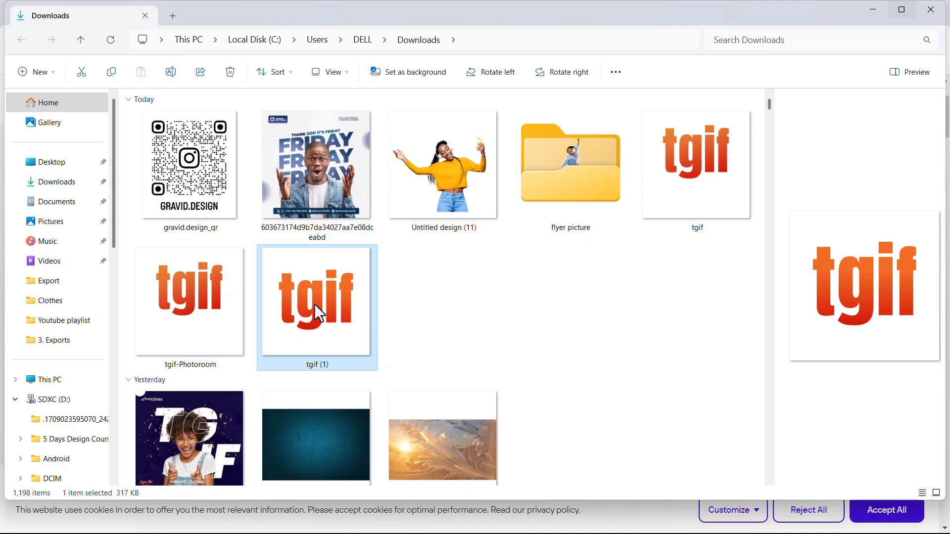
pyautogui.moveTo(314, 305); pyautogui.dragTo(448, 371)
pyautogui.hotkey('alt', 'Tab')
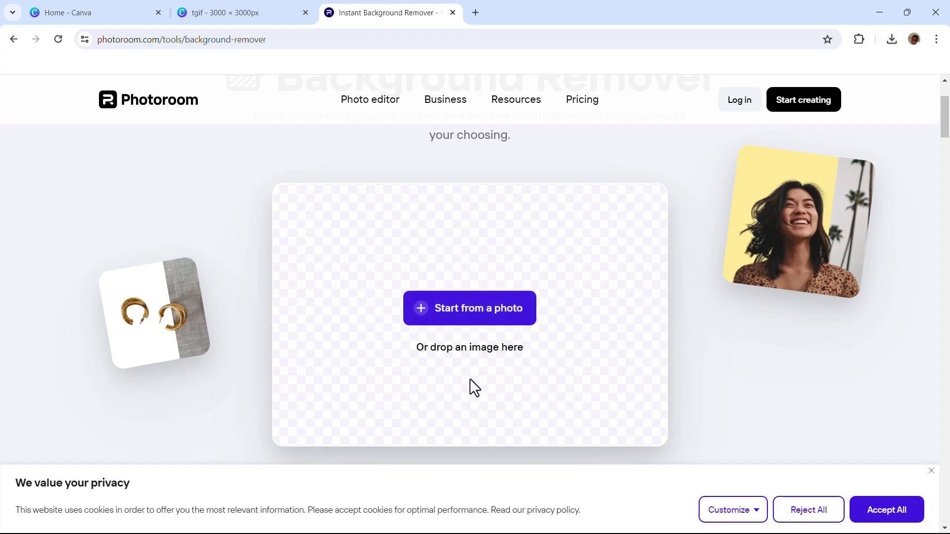
pyautogui.scroll(-5, 562, 302)
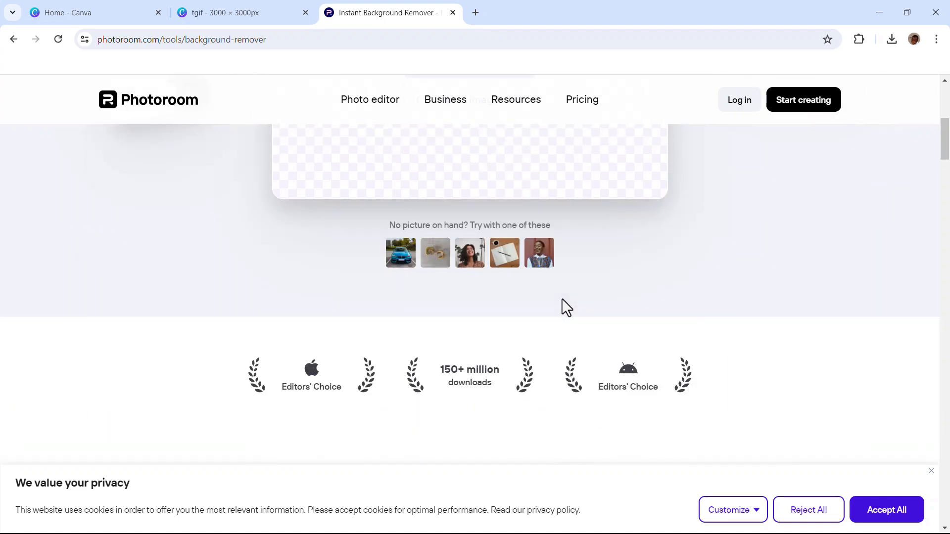
pyautogui.scroll(6, 555, 295)
pyautogui.scroll(-2, 545, 296)
pyautogui.hotkey('alt', 'Tab')
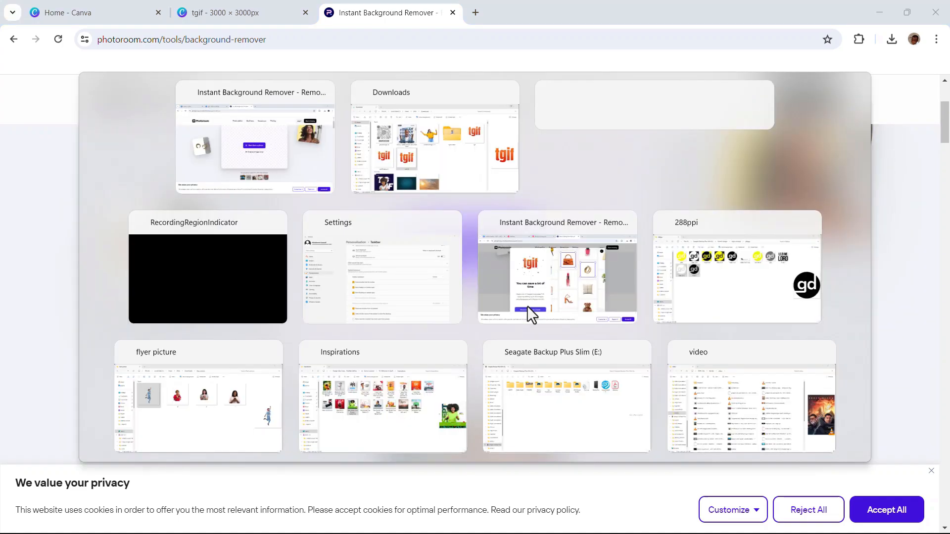
pyautogui.moveTo(334, 281); pyautogui.dragTo(470, 276)
pyautogui.hotkey('alt', 'Tab')
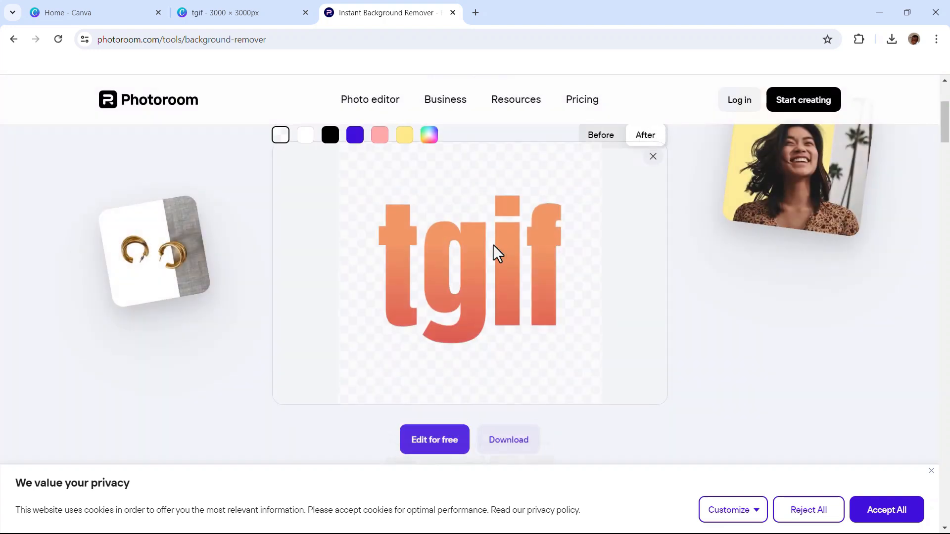
# Download the cut-out lettering in standard resolution (1280 × 1280 px), completing the human verification.
pyautogui.scroll(-2, 536, 379)
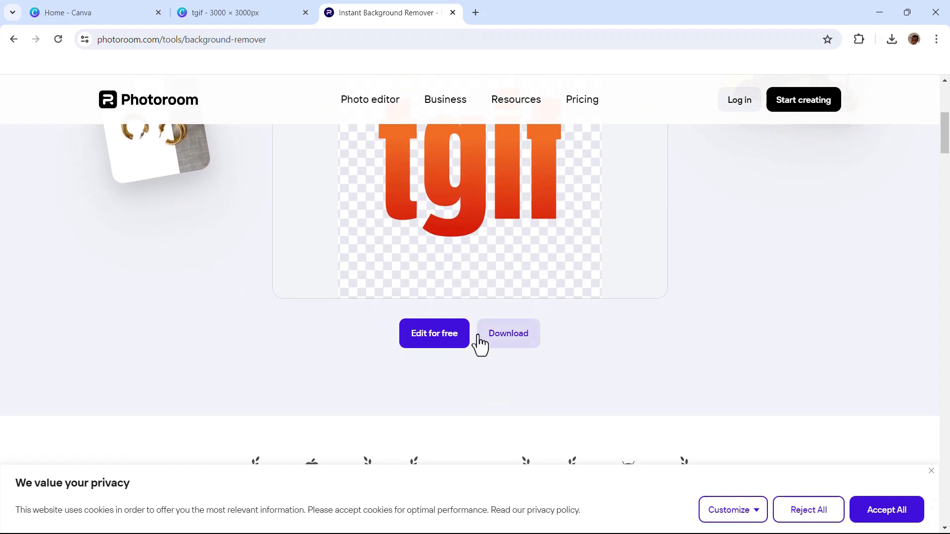
pyautogui.click(500, 342)
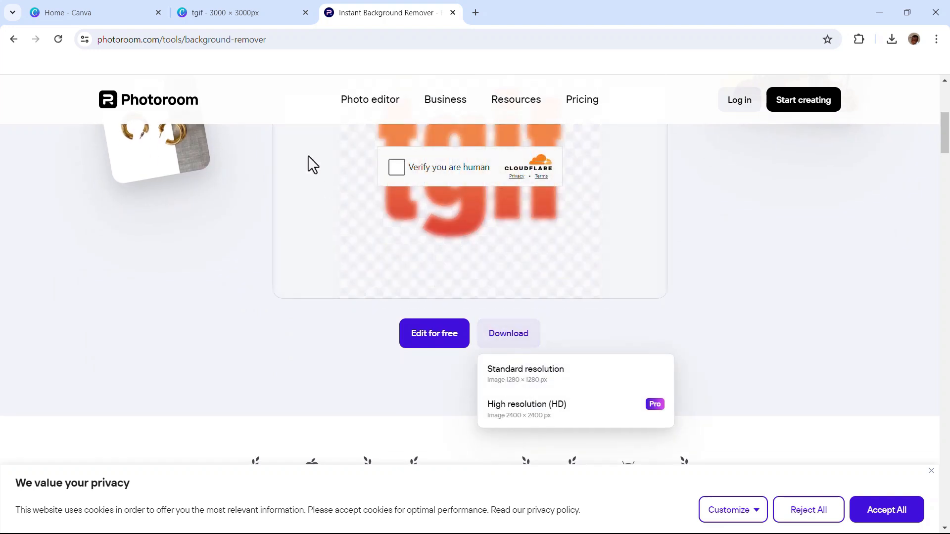
pyautogui.click(399, 170)
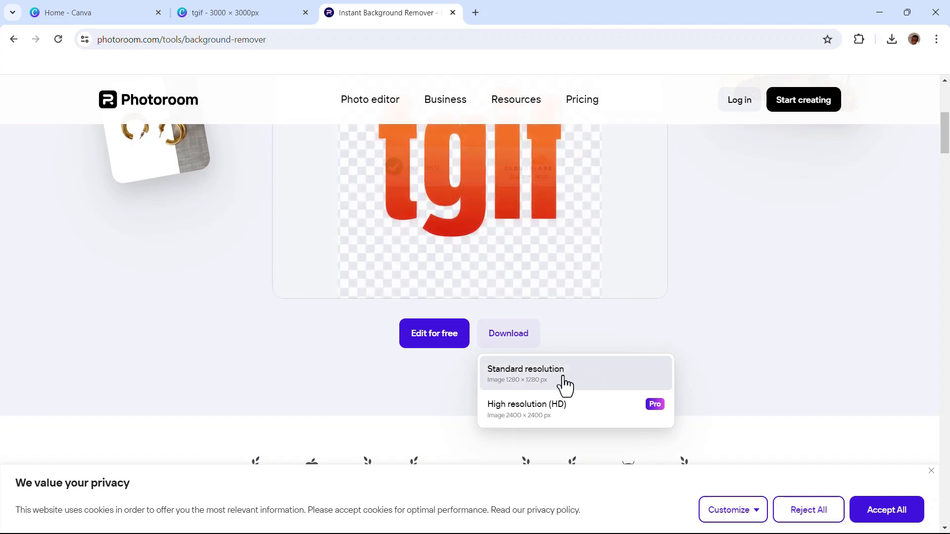
pyautogui.click(526, 384)
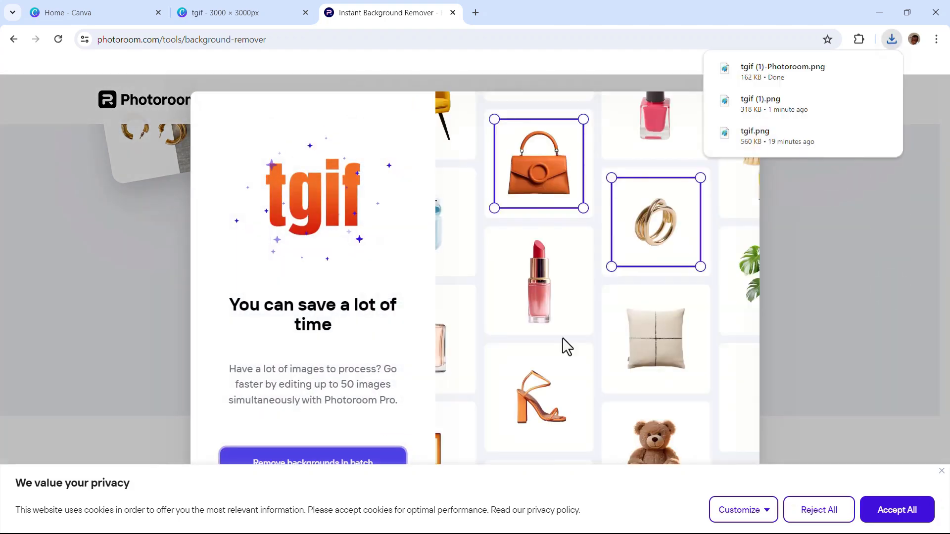
# Show the downloaded tgif (1)-Photoroom.png in the Downloads folder and bring the tgif image from there into the Canva uploads.
pyautogui.click(860, 69)
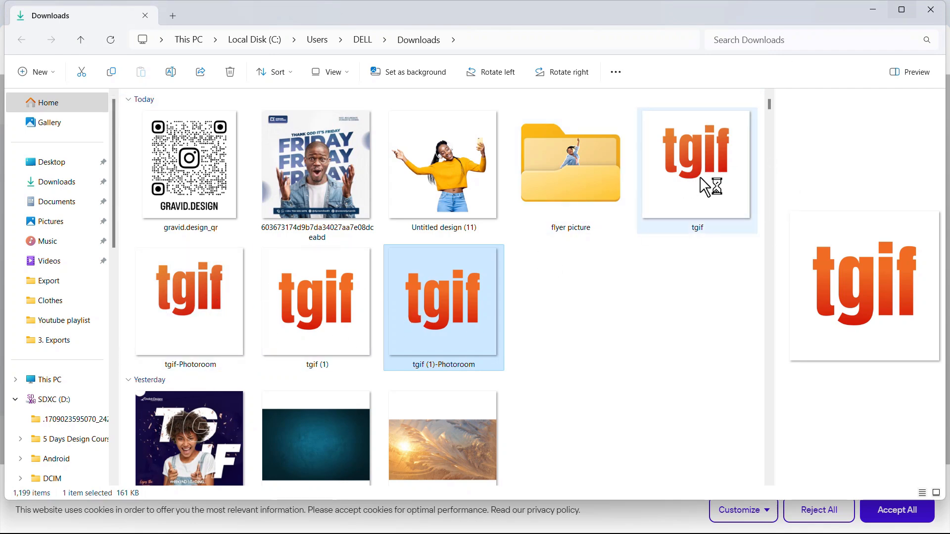
pyautogui.click(706, 164)
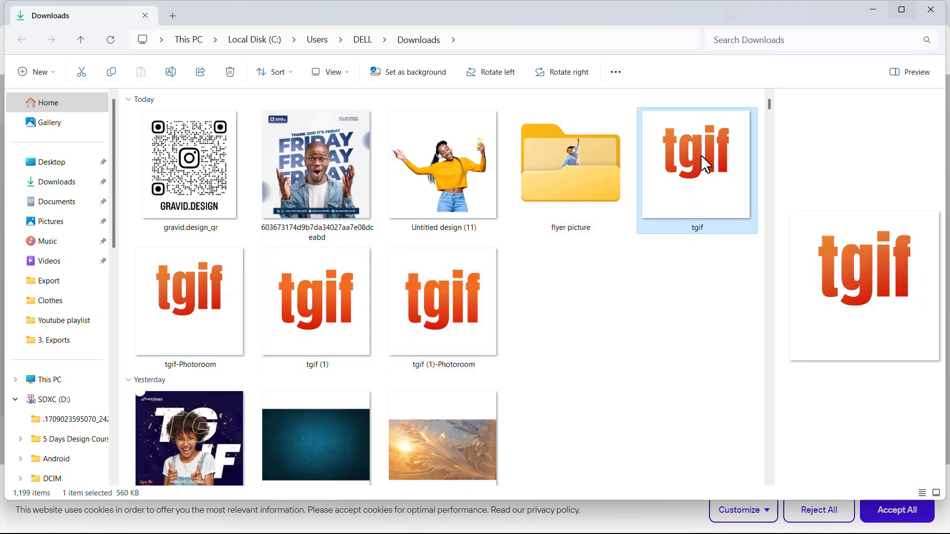
pyautogui.moveTo(702, 173); pyautogui.dragTo(147, 281)
pyautogui.hotkey('alt', 'Tab')
pyautogui.hotkey('alt', 'Tab')
pyautogui.hotkey('alt', 'Tab')
pyautogui.hotkey('alt', 'Tab')
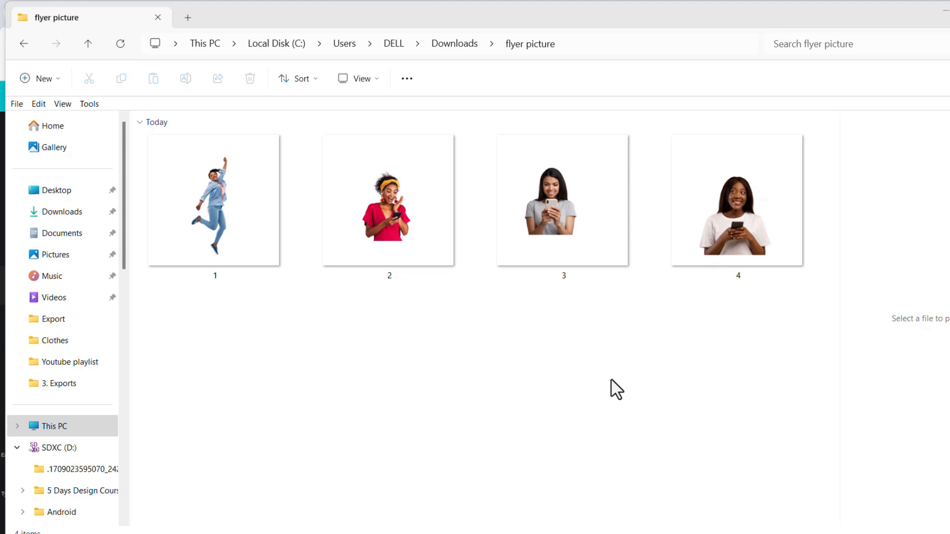
# Carry image 1 from the flyer picture folder across the open windows into the Canva tgif design's Uploads drop area.
pyautogui.click(191, 230)
pyautogui.moveTo(191, 229); pyautogui.dragTo(365, 295)
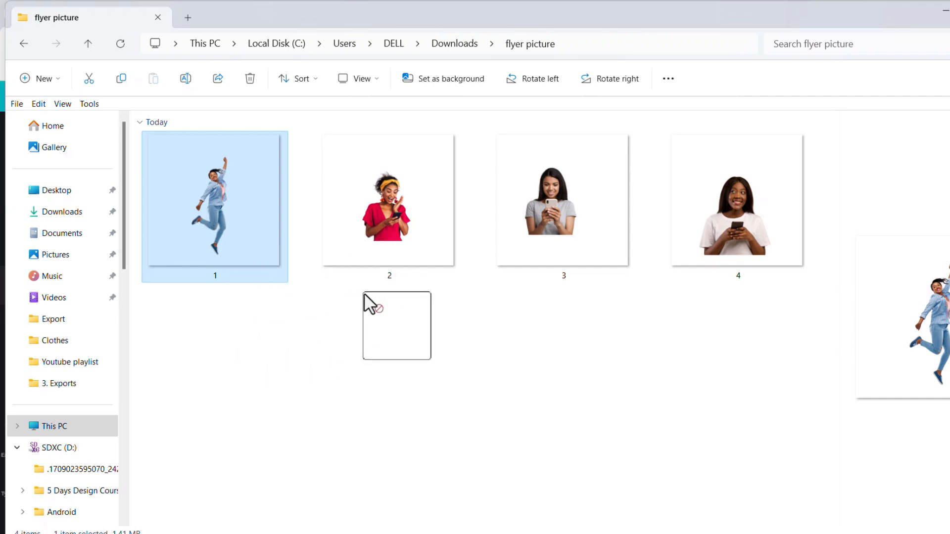
pyautogui.moveTo(365, 295); pyautogui.dragTo(365, 295)
pyautogui.press('alt')
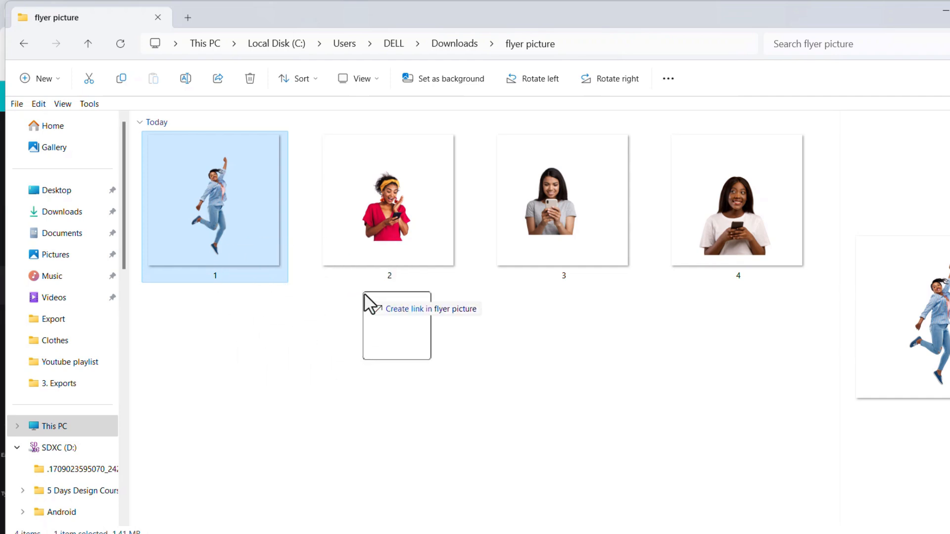
pyautogui.hotkey('alt', 'Tab')
pyautogui.hotkey('alt', 'Tab')
pyautogui.hotkey('alt', 'Tab')
pyautogui.hotkey('alt', 'Tab')
pyautogui.hotkey('alt', 'Tab')
pyautogui.hotkey('alt', 'Tab')
pyautogui.hotkey('alt', 'Tab')
pyautogui.hotkey('alt', 'Tab')
pyautogui.hotkey('alt', 'Tab')
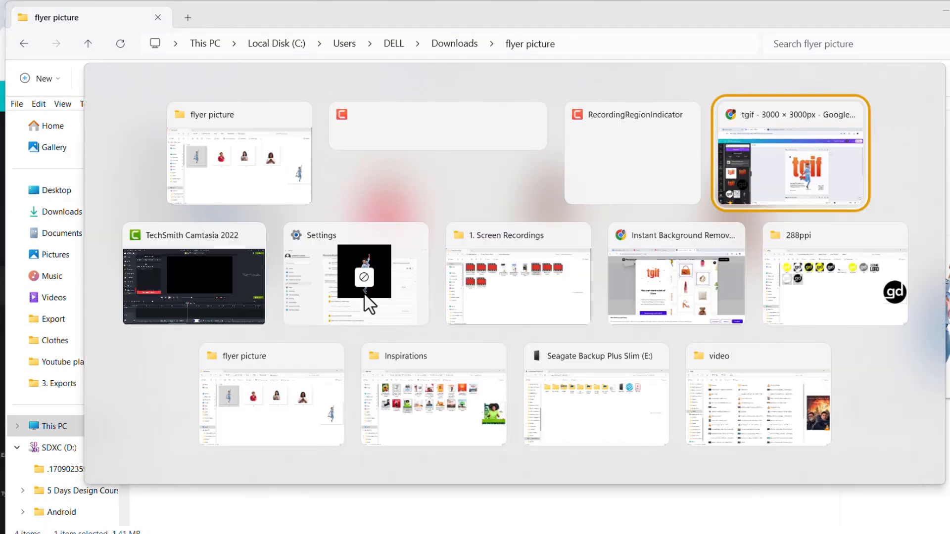
pyautogui.hotkey('alt', 'Tab')
pyautogui.hotkey('alt', 'Tab')
pyautogui.hotkey('alt', 'Tab')
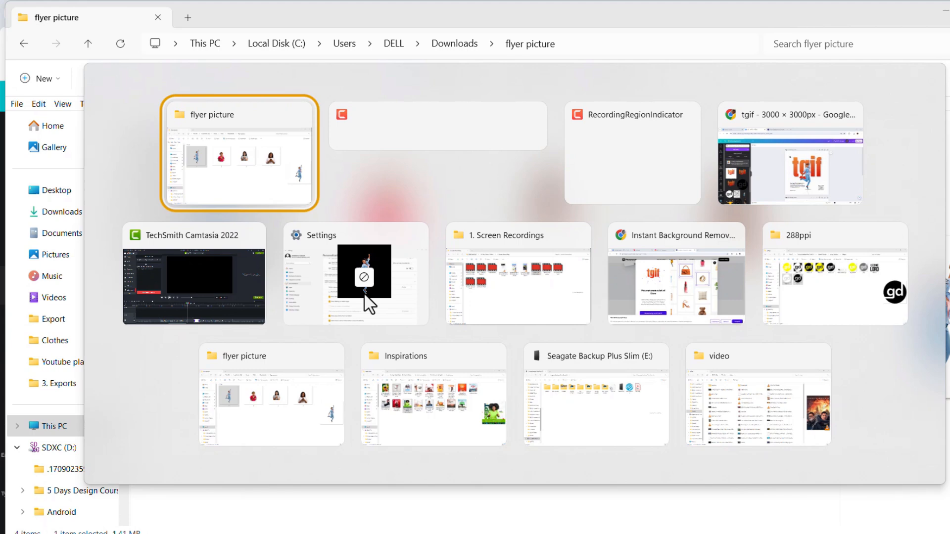
pyautogui.hotkey('alt', 'Tab')
pyautogui.hotkey('alt', 'Tab')
pyautogui.hotkey('alt', 'Tab')
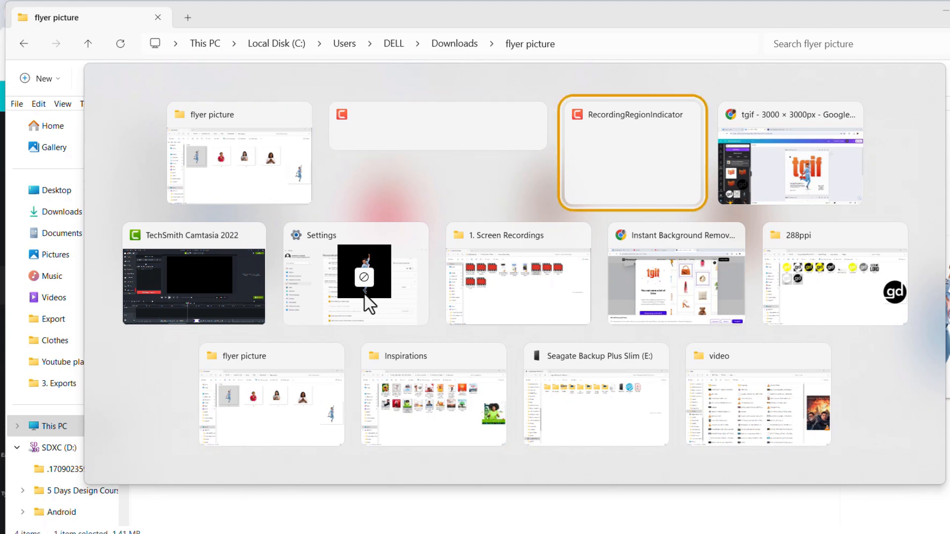
pyautogui.hotkey('alt', 'Tab')
pyautogui.hotkey('alt', 'Tab')
pyautogui.hotkey('alt', 'Tab')
pyautogui.hotkey('alt', 'Tab')
pyautogui.hotkey('alt', 'Tab')
pyautogui.hotkey('alt', 'Tab')
pyautogui.hotkey('alt', 'Tab')
pyautogui.hotkey('alt', 'Tab')
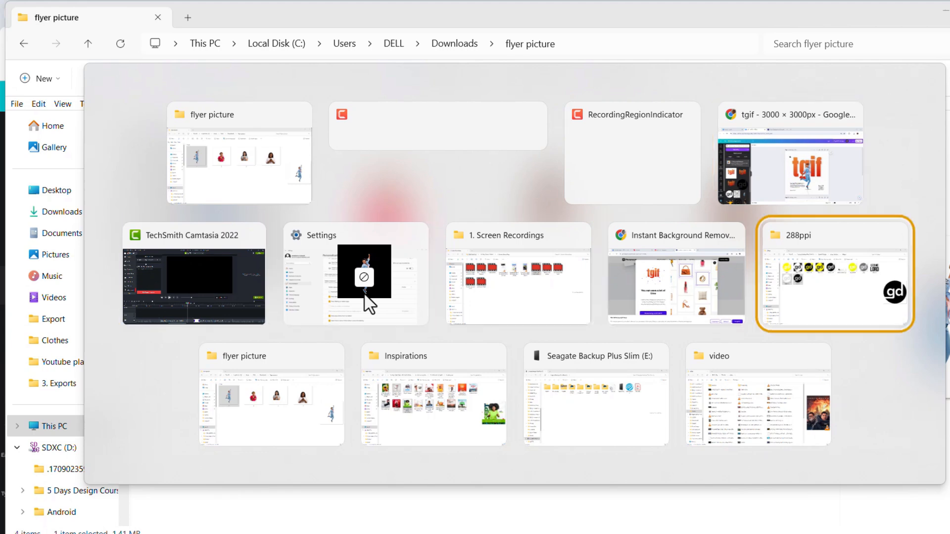
pyautogui.hotkey('alt', 'Tab')
pyautogui.hotkey('alt', 'Tab')
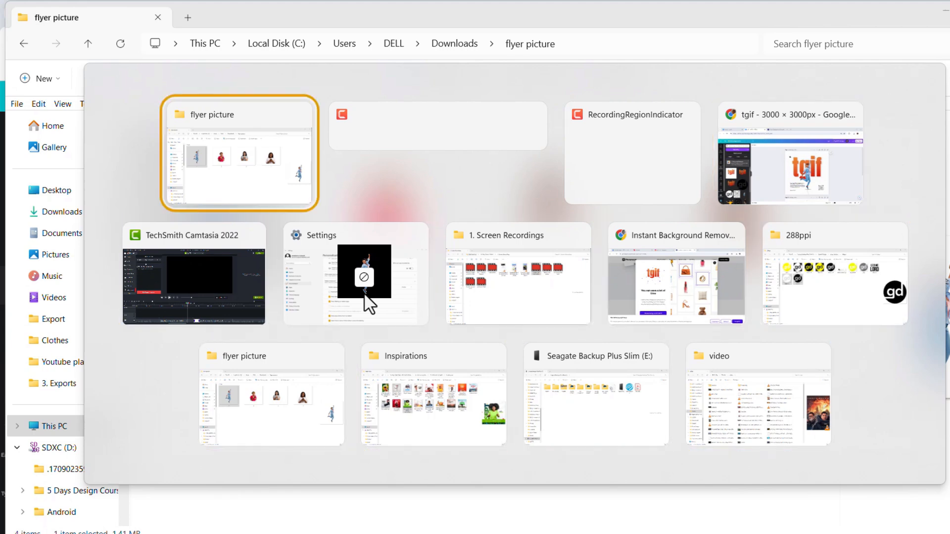
pyautogui.hotkey('alt', 'Tab')
pyautogui.hotkey('alt', 'Tab')
pyautogui.hotkey('alt', 'Tab')
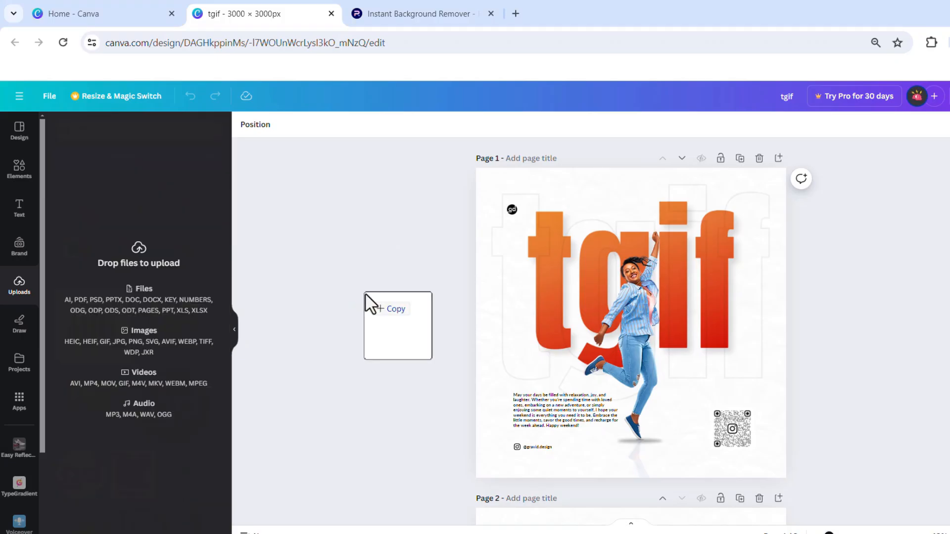
pyautogui.moveTo(366, 294); pyautogui.dragTo(126, 267)
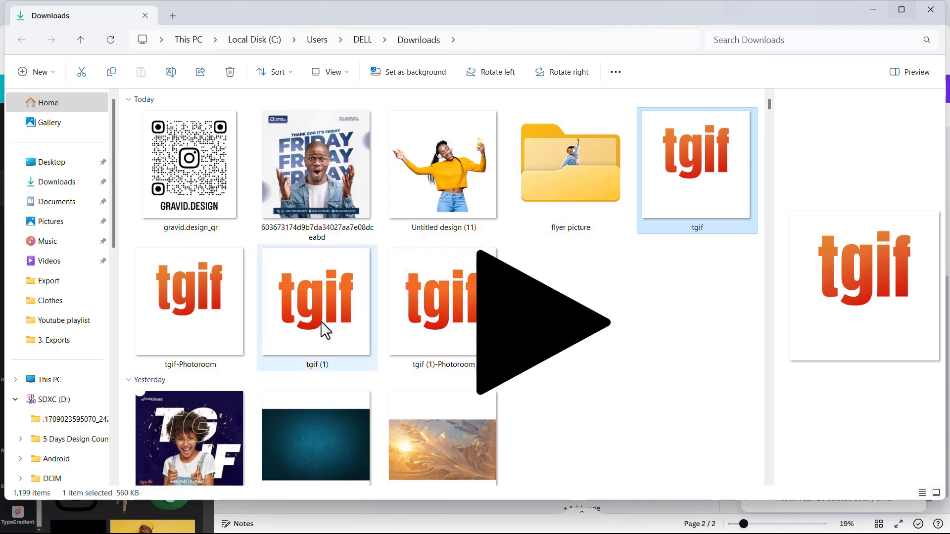
# Select tgif (1)-Photoroom in Downloads, switch to the Canva design and add the uploaded transparent tgif lettering to page 2.
pyautogui.click(402, 327)
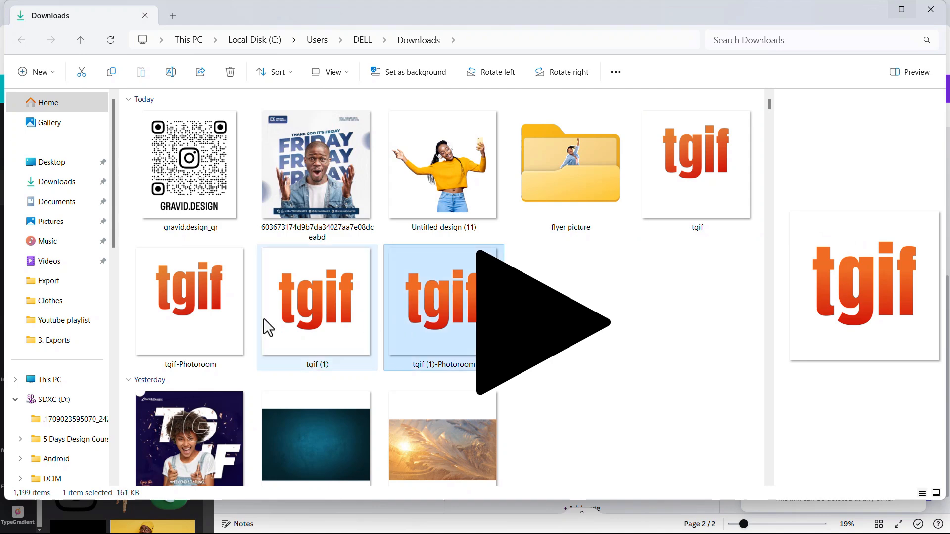
pyautogui.hotkey('alt', 'Tab')
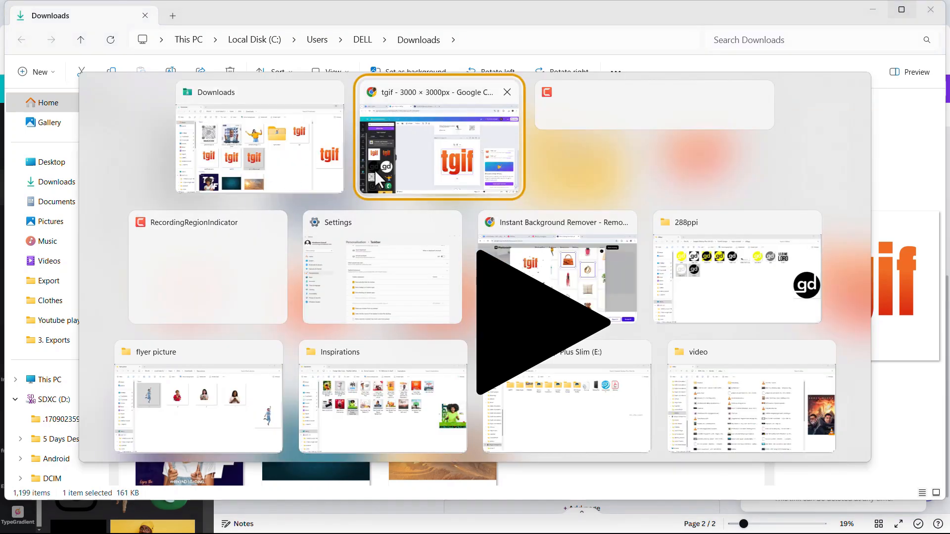
pyautogui.click(431, 149)
pyautogui.click(148, 307)
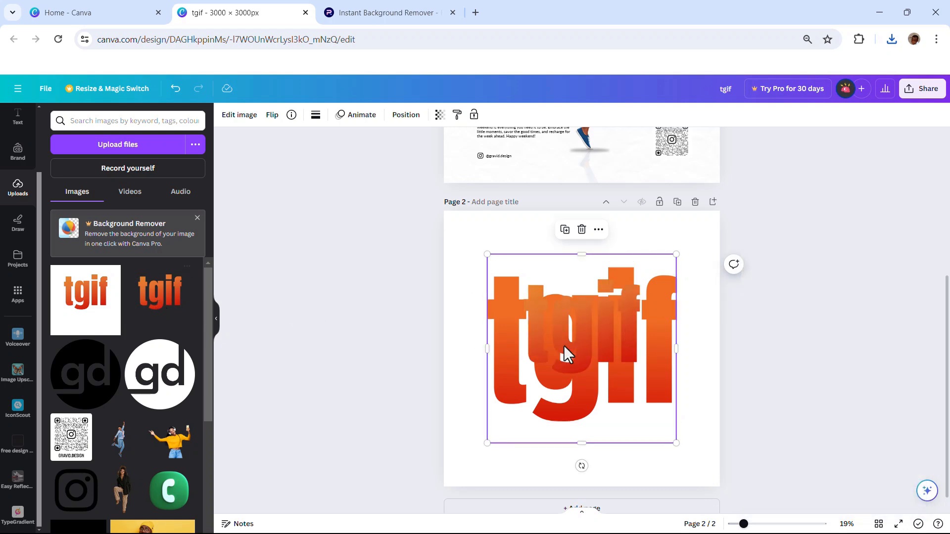
# Move the added tgif image clear of the original gradient lettering on page 2 and delete the original.
pyautogui.moveTo(651, 313); pyautogui.dragTo(556, 227)
pyautogui.click(696, 361)
pyautogui.click(655, 342)
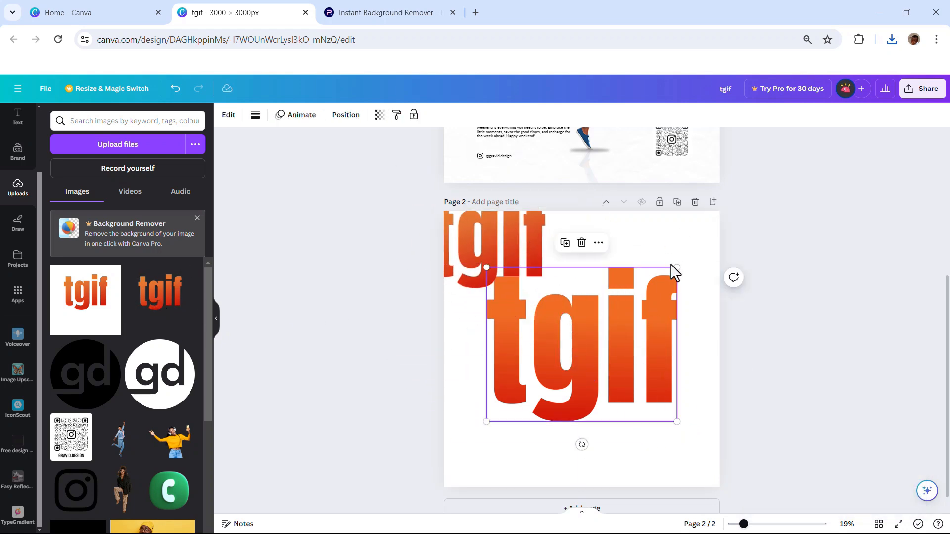
pyautogui.press('Delete')
# Move the transparent tgif image to the middle of page 2 and enlarge it so the lettering spans most of the page.
pyautogui.moveTo(528, 265); pyautogui.dragTo(607, 328)
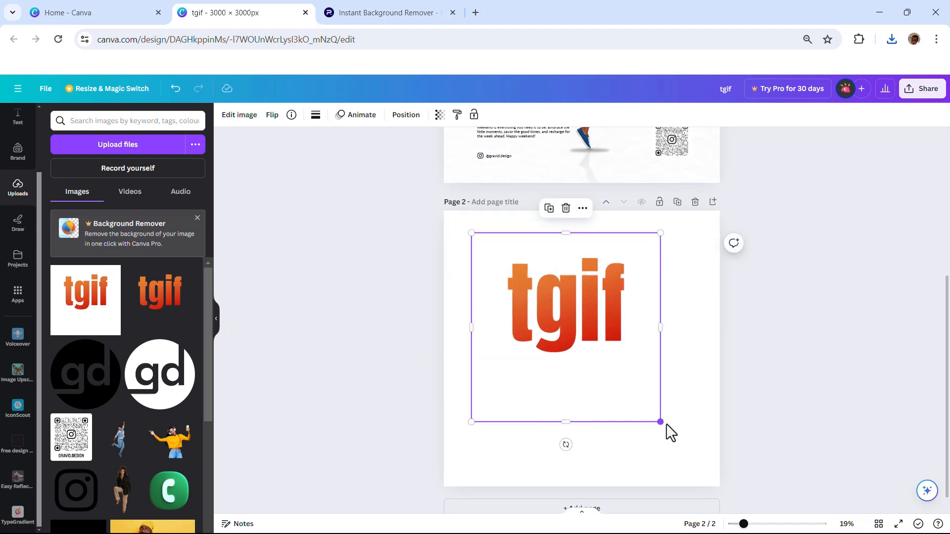
pyautogui.moveTo(660, 422); pyautogui.dragTo(734, 460)
pyautogui.moveTo(616, 285); pyautogui.dragTo(627, 337)
# Apply a Drop shadow to the tgif image with intensity 10 and blur amount 14.
pyautogui.click(239, 120)
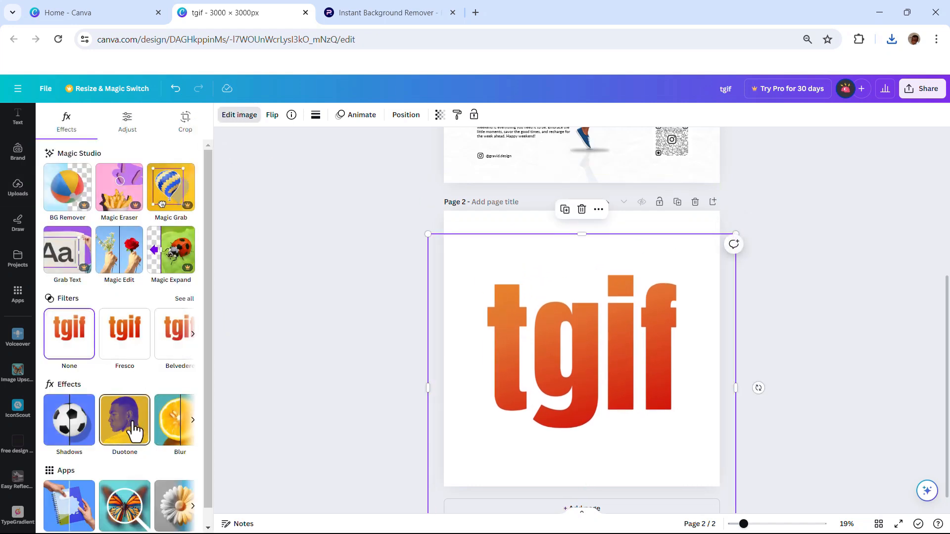
pyautogui.scroll(-1, 113, 425)
pyautogui.click(70, 414)
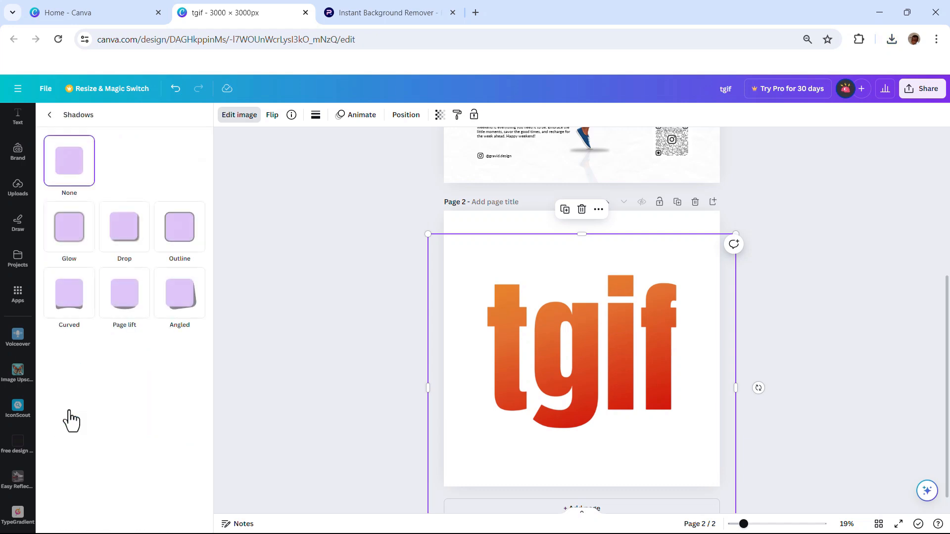
pyautogui.click(130, 235)
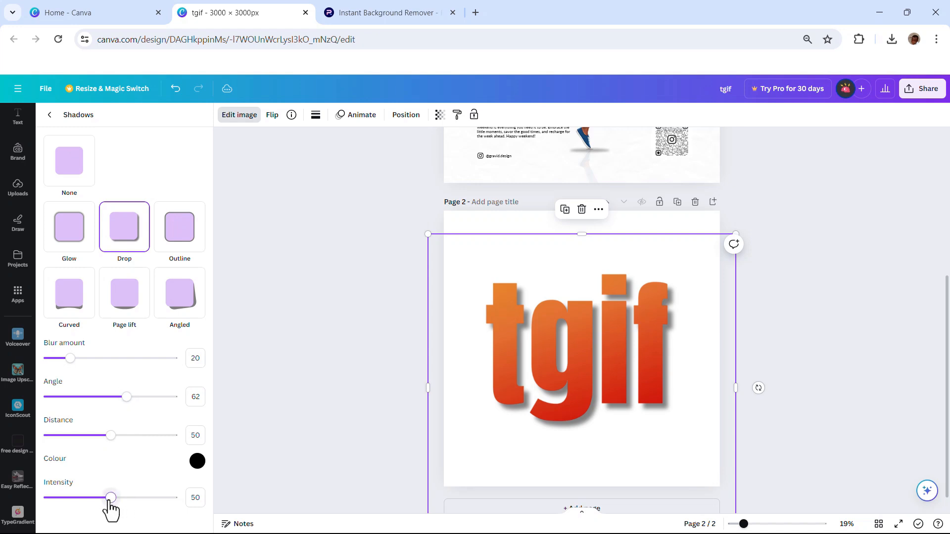
pyautogui.moveTo(110, 497); pyautogui.dragTo(57, 498)
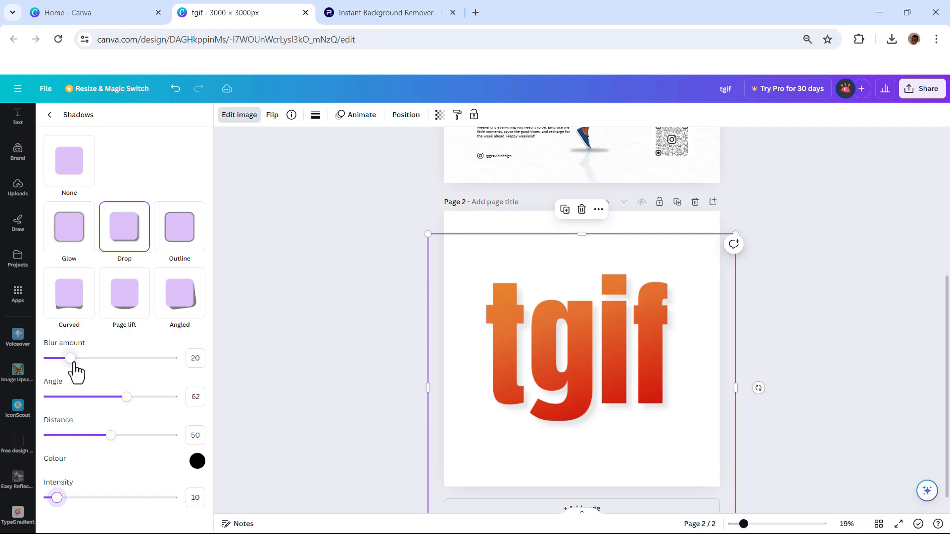
pyautogui.moveTo(74, 366); pyautogui.dragTo(67, 366)
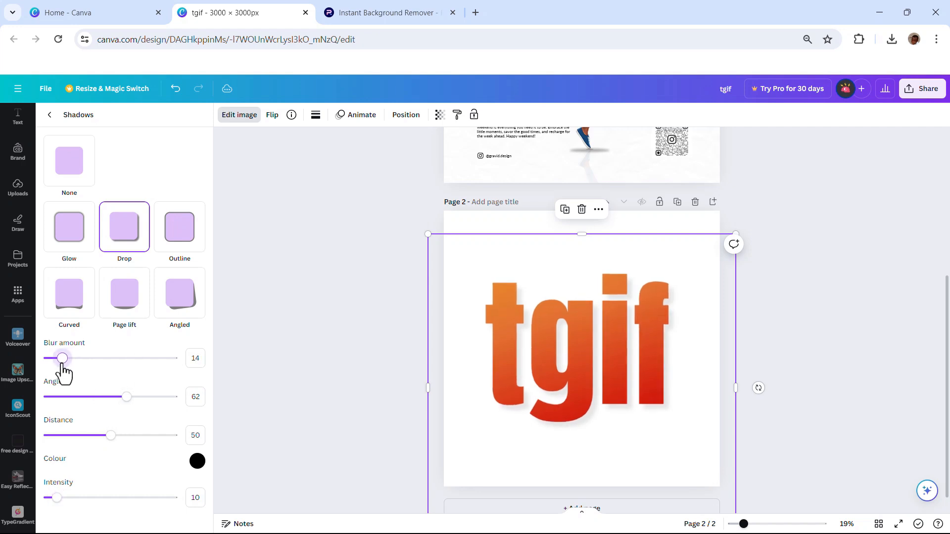
# Add the uploaded cut-out of the jumping woman to page 2 and place it over the middle of the tgif lettering.
pyautogui.click(468, 355)
pyautogui.click(782, 321)
pyautogui.scroll(3, 624, 346)
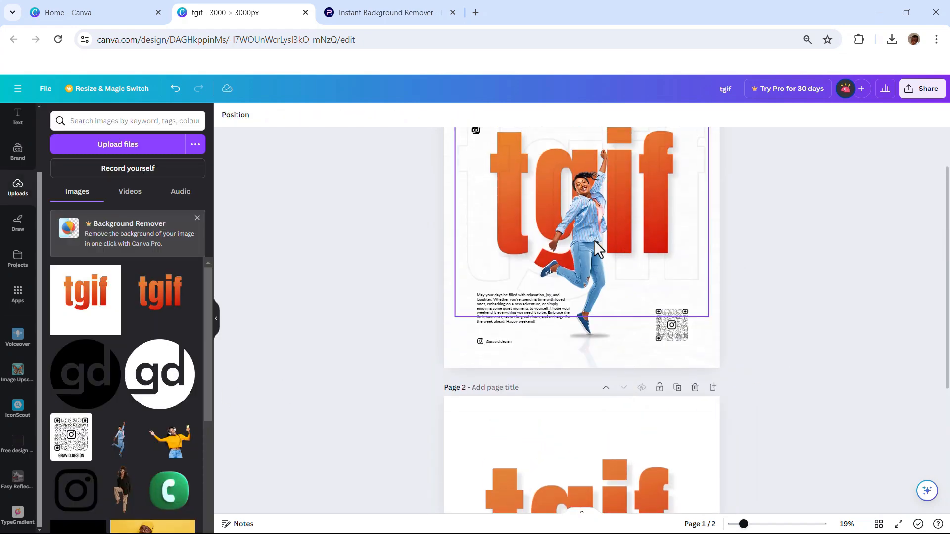
pyautogui.scroll(-4, 655, 346)
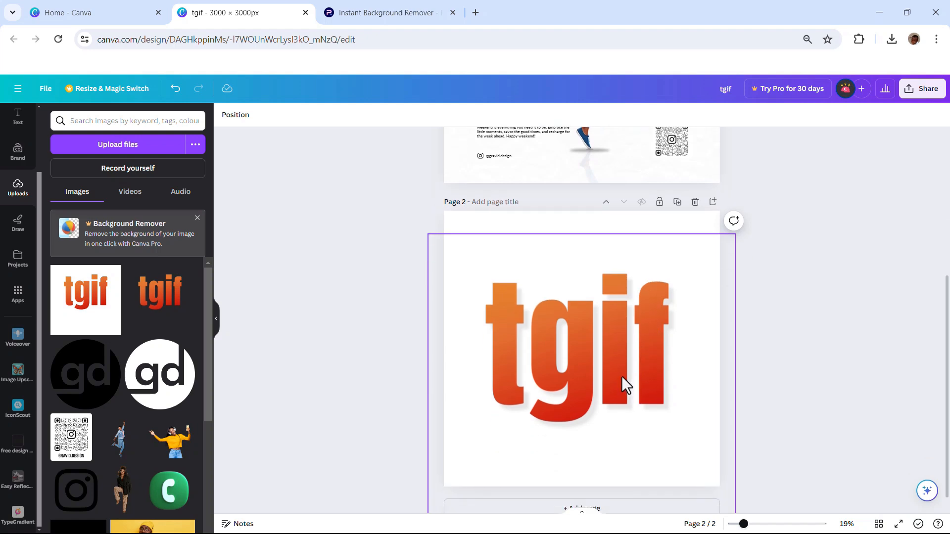
pyautogui.scroll(-2, 113, 391)
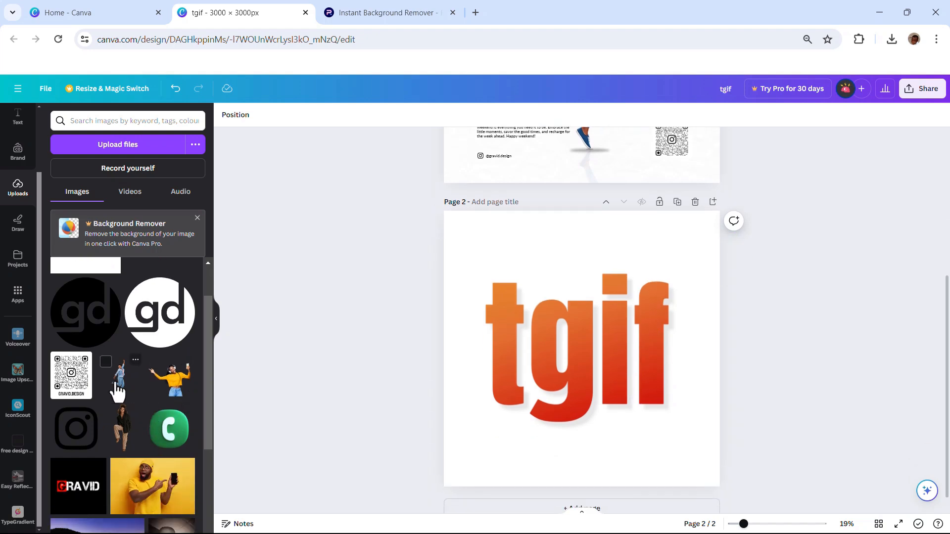
pyautogui.click(115, 383)
pyautogui.moveTo(596, 364); pyautogui.dragTo(592, 386)
pyautogui.scroll(-1, 593, 386)
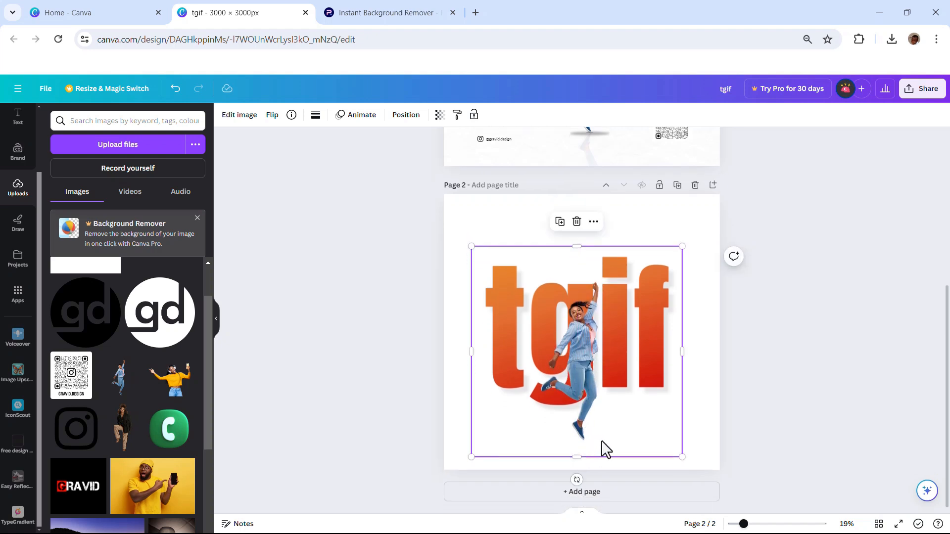
# Search the Elements library for "shadow" graphics to match the ground shadow on page 1.
pyautogui.scroll(3, 617, 265)
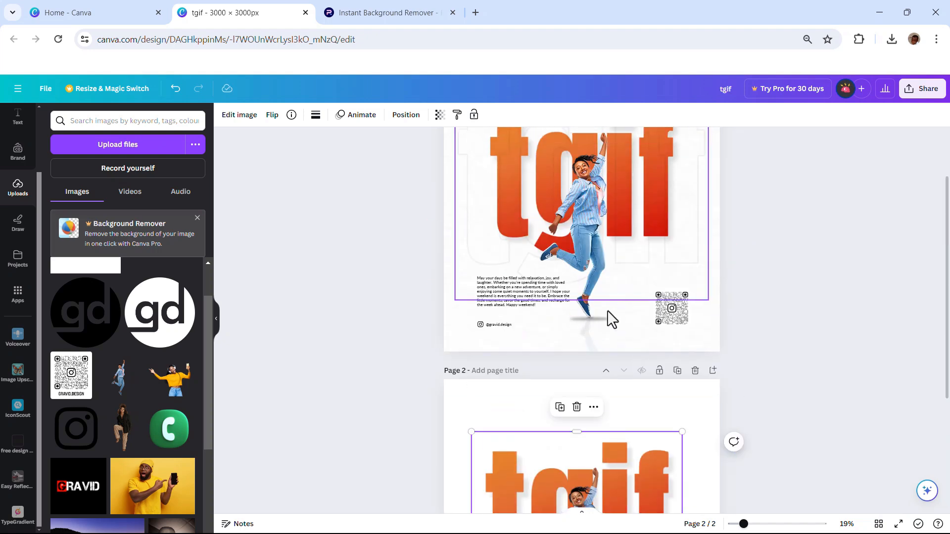
pyautogui.scroll(-3, 611, 319)
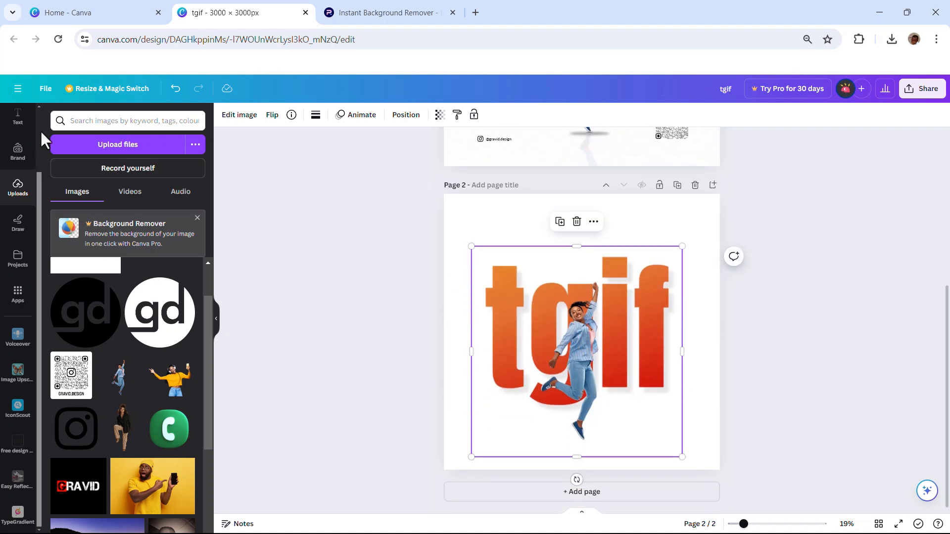
pyautogui.click(18, 157)
pyautogui.click(18, 191)
pyautogui.scroll(2, 18, 187)
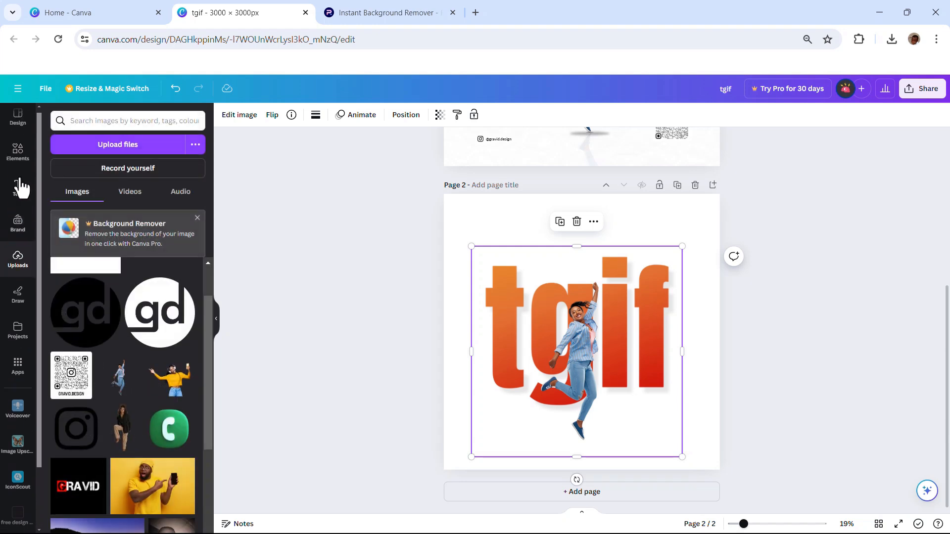
pyautogui.click(35, 157)
pyautogui.click(93, 120)
pyautogui.write('texture')
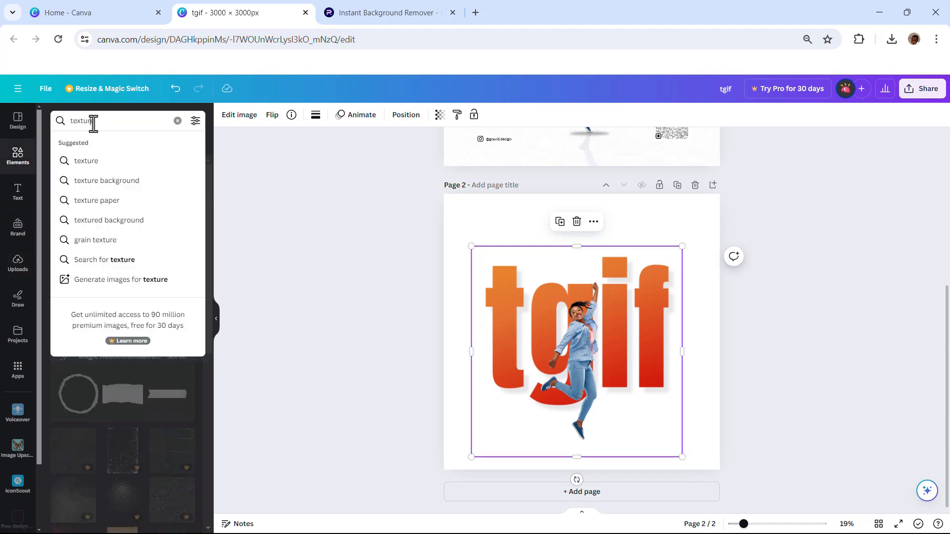
pyautogui.moveTo(113, 123); pyautogui.dragTo(54, 124)
pyautogui.write('shadow')
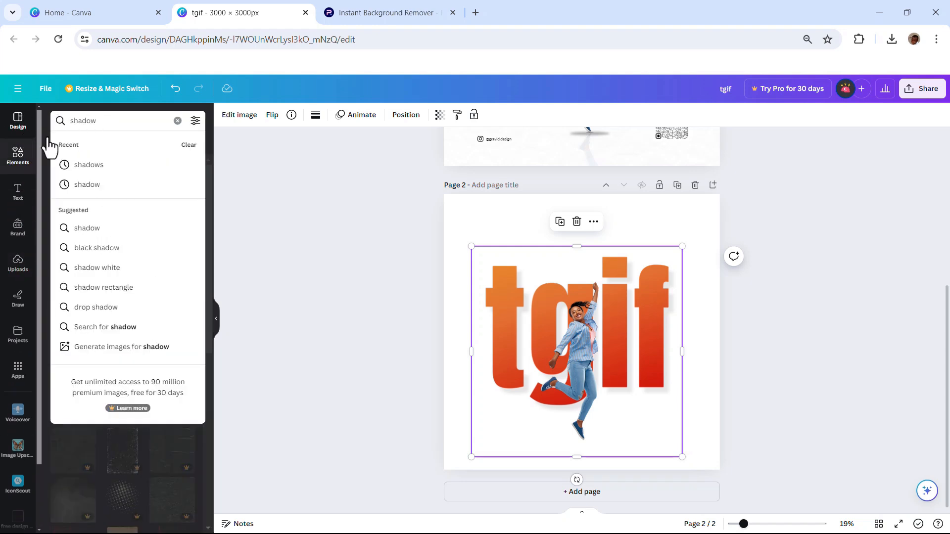
pyautogui.click(87, 186)
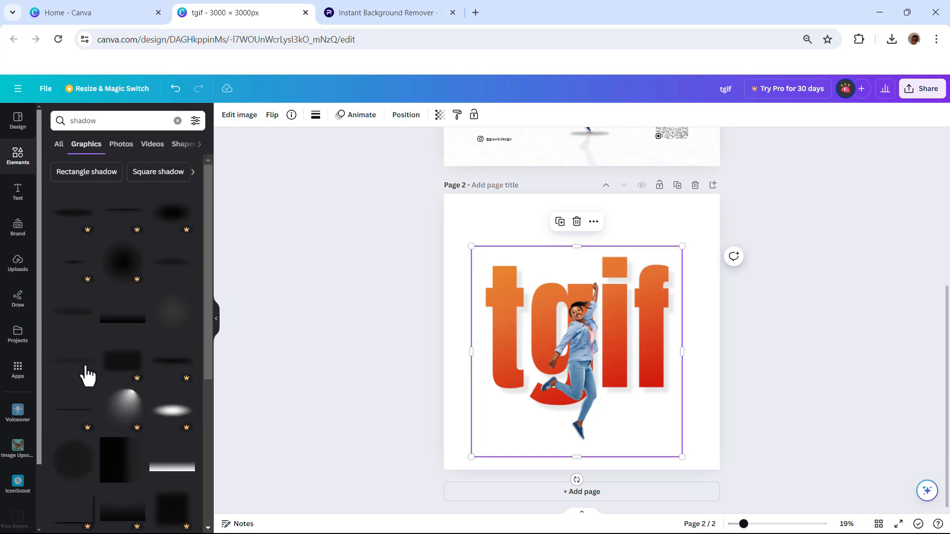
# Try a wide blurred shadow graphic from the search results on page 2 and delete it.
pyautogui.scroll(-3, 131, 366)
pyautogui.scroll(-5, 133, 396)
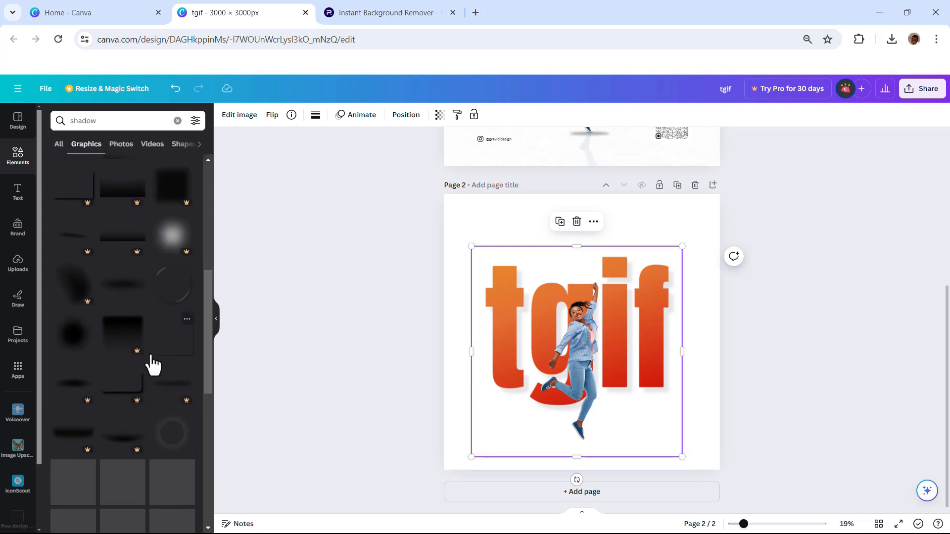
pyautogui.click(119, 262)
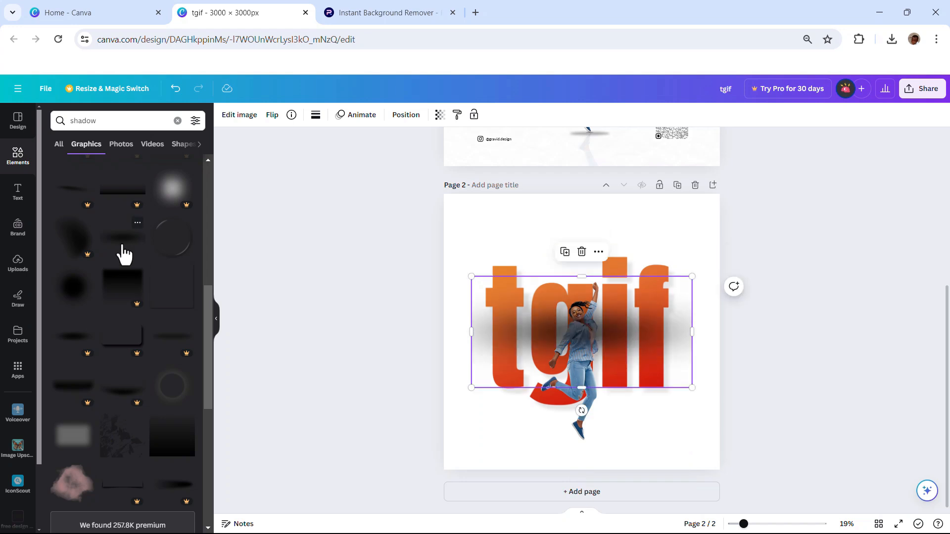
pyautogui.click(792, 275)
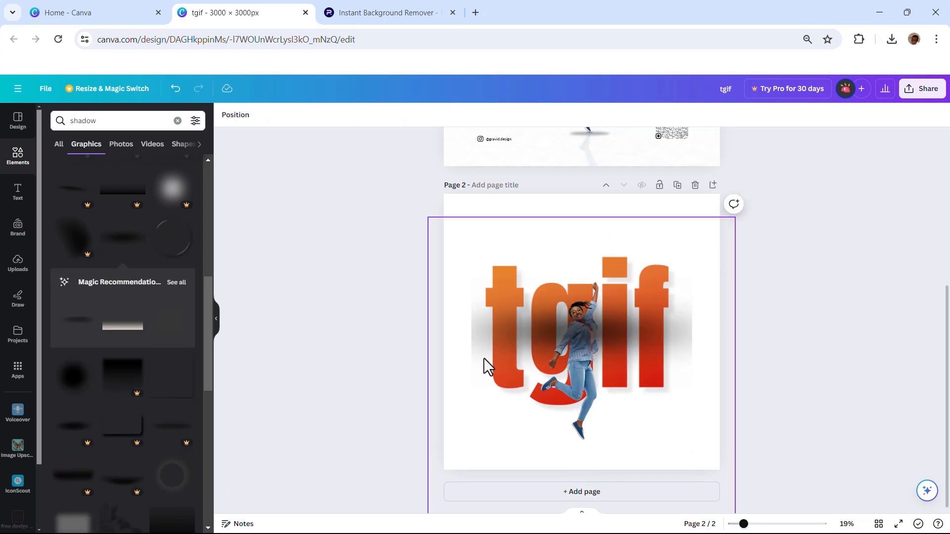
pyautogui.click(689, 343)
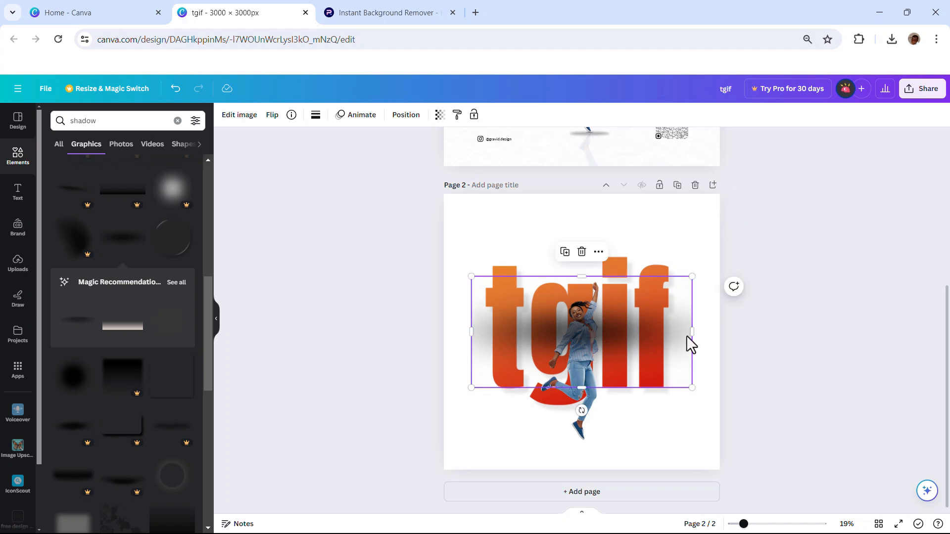
pyautogui.press('Delete')
# Examine the remaining shadow graphics for one suited to the ground beneath the woman's foot.
pyautogui.scroll(-2, 157, 420)
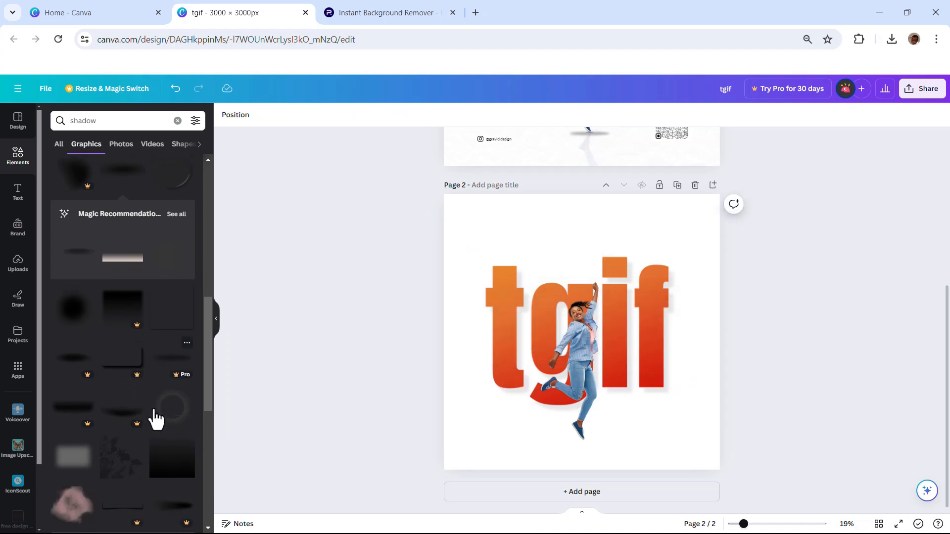
pyautogui.scroll(-1, 156, 419)
pyautogui.scroll(-3, 158, 367)
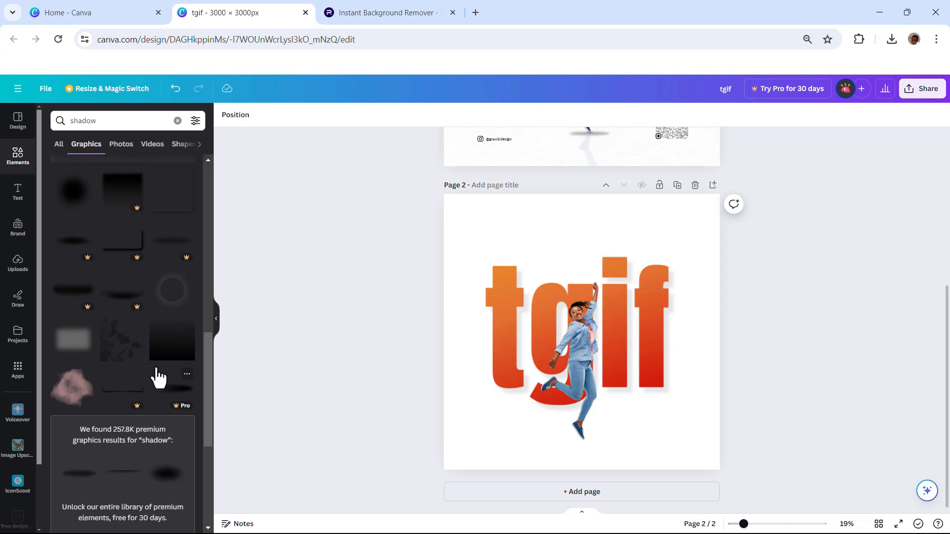
pyautogui.scroll(-3, 148, 356)
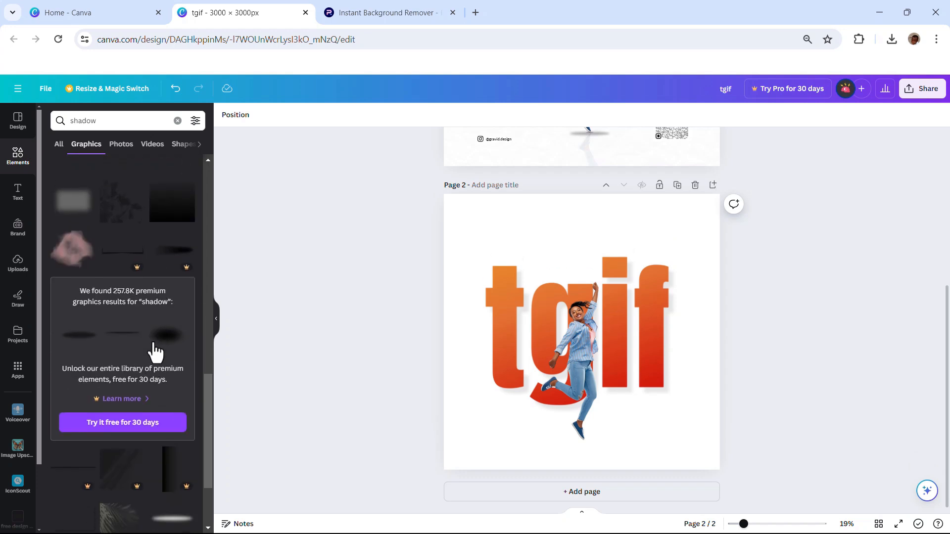
pyautogui.scroll(-2, 144, 410)
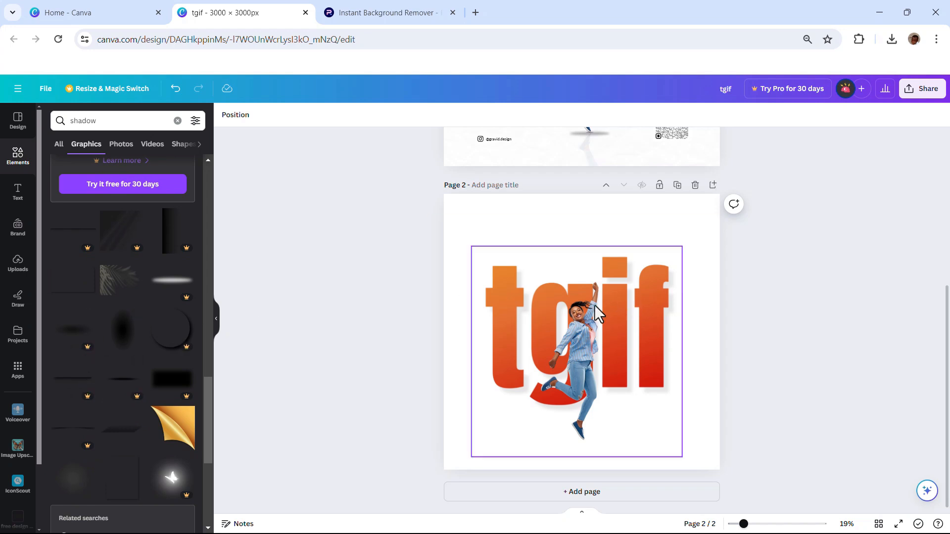
pyautogui.scroll(-2, 144, 416)
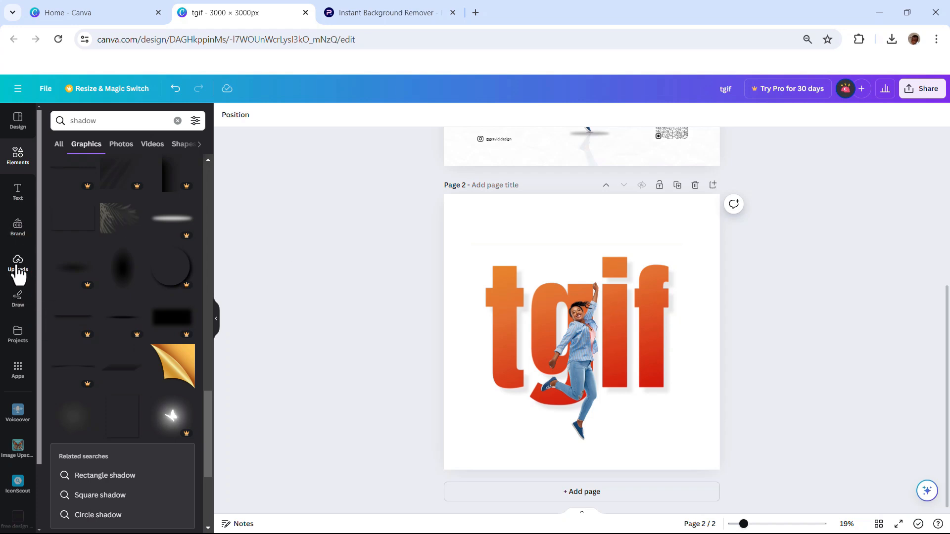
# Open the free design element folder in Projects and add its blurred elliptical shadow to page 2.
pyautogui.click(19, 334)
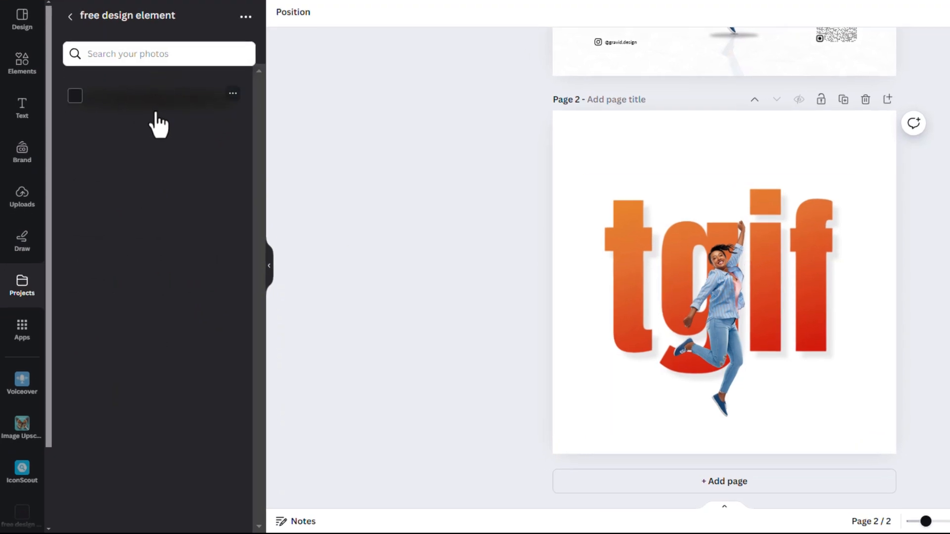
pyautogui.click(70, 16)
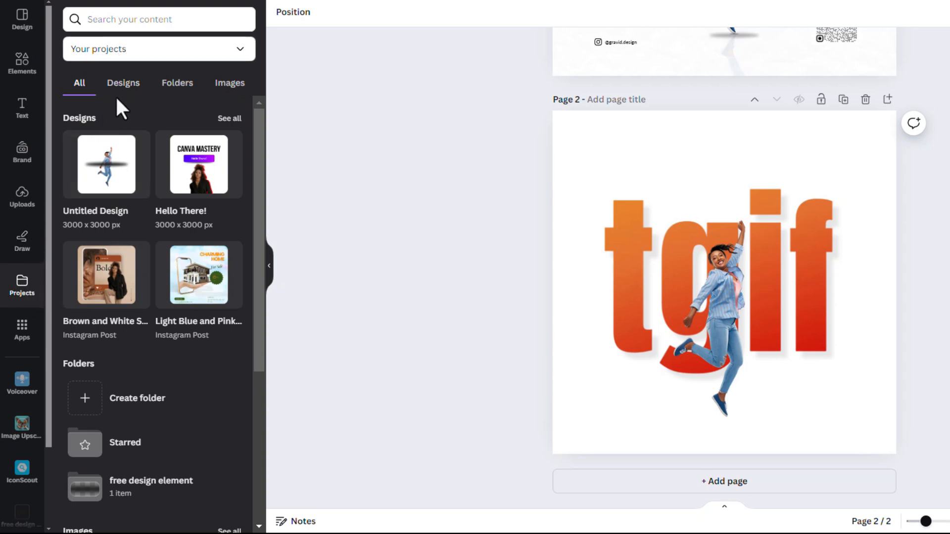
pyautogui.click(174, 89)
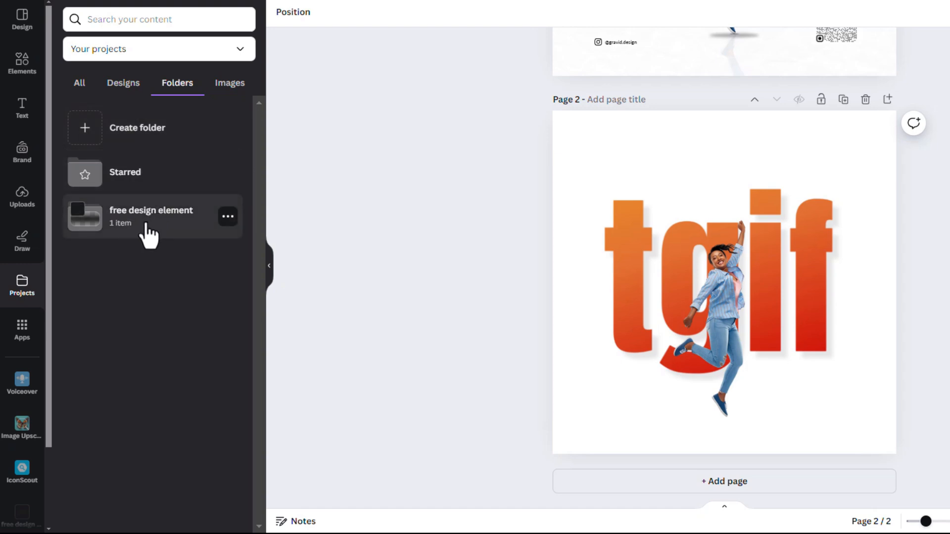
pyautogui.click(179, 220)
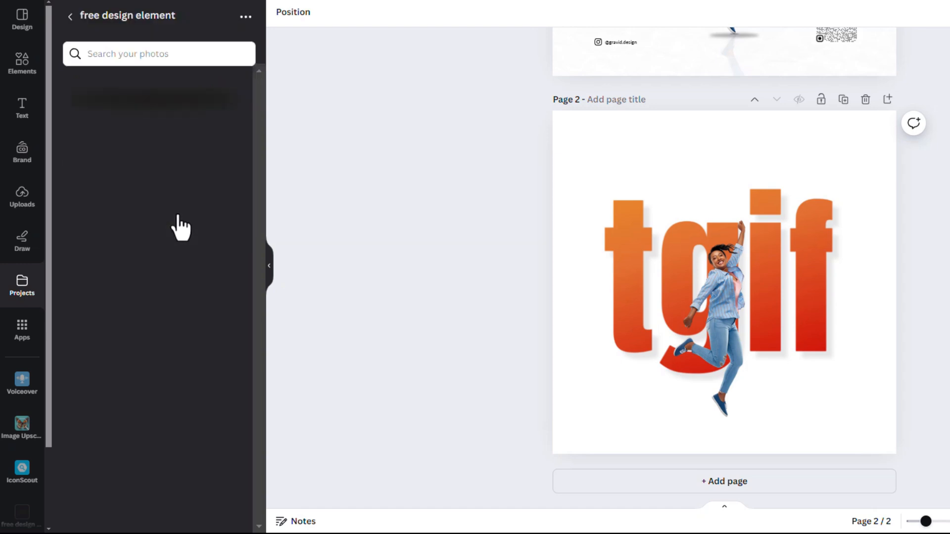
pyautogui.click(157, 114)
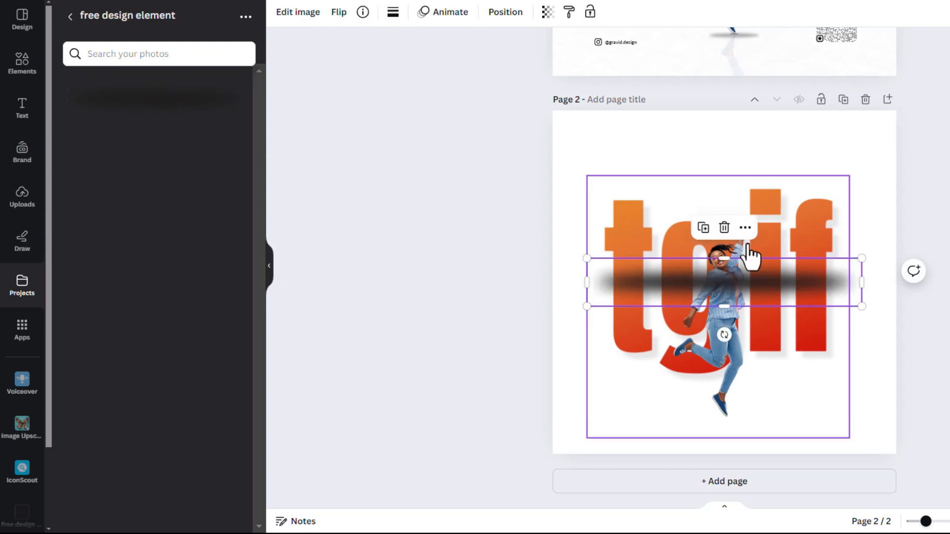
# Shrink the elliptical shadow to a small size and move it down beneath the woman's lower foot.
pyautogui.moveTo(767, 291); pyautogui.dragTo(768, 155)
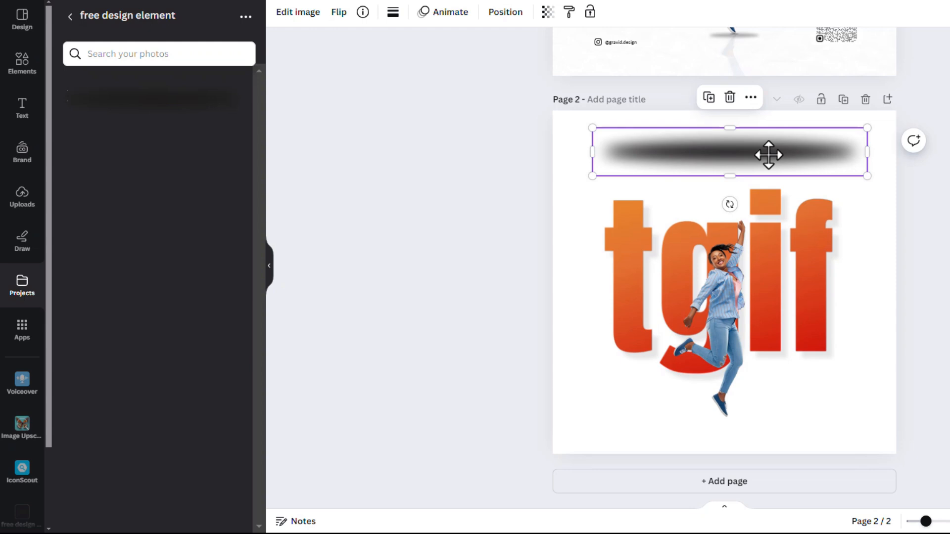
pyautogui.moveTo(781, 162); pyautogui.dragTo(767, 417)
pyautogui.moveTo(855, 438); pyautogui.dragTo(645, 397)
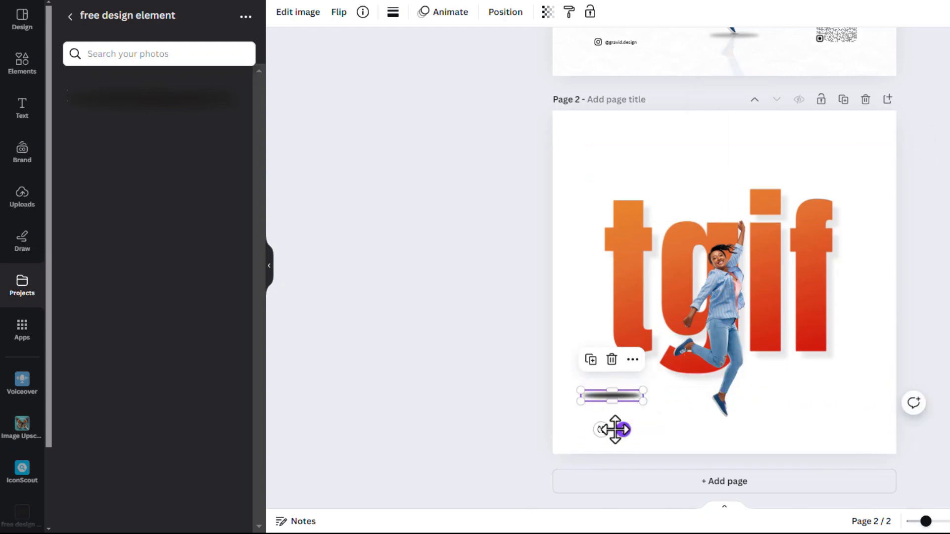
pyautogui.moveTo(615, 430); pyautogui.dragTo(727, 417)
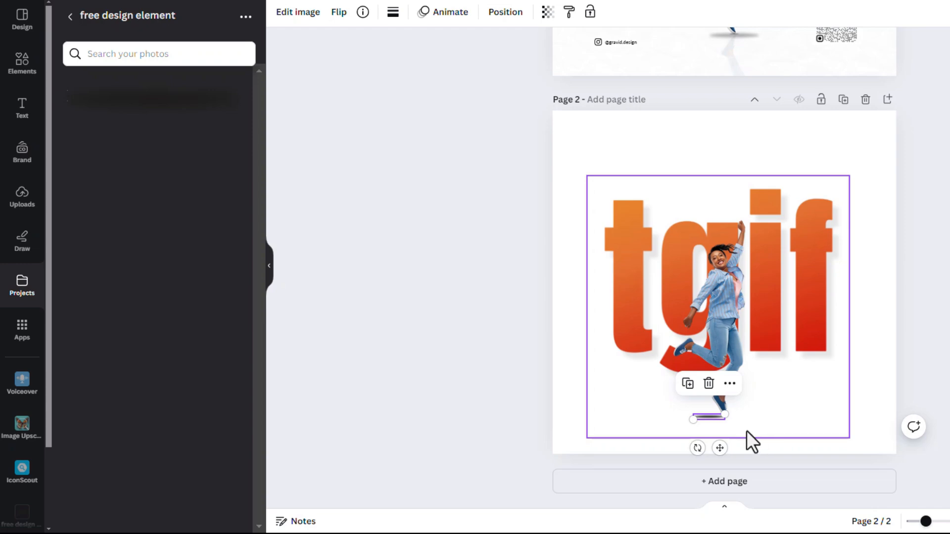
# Reduce the shadow to a narrow ellipse centred under the shoe's toe and set its transparency to 70.
pyautogui.scroll(5, 742, 426)
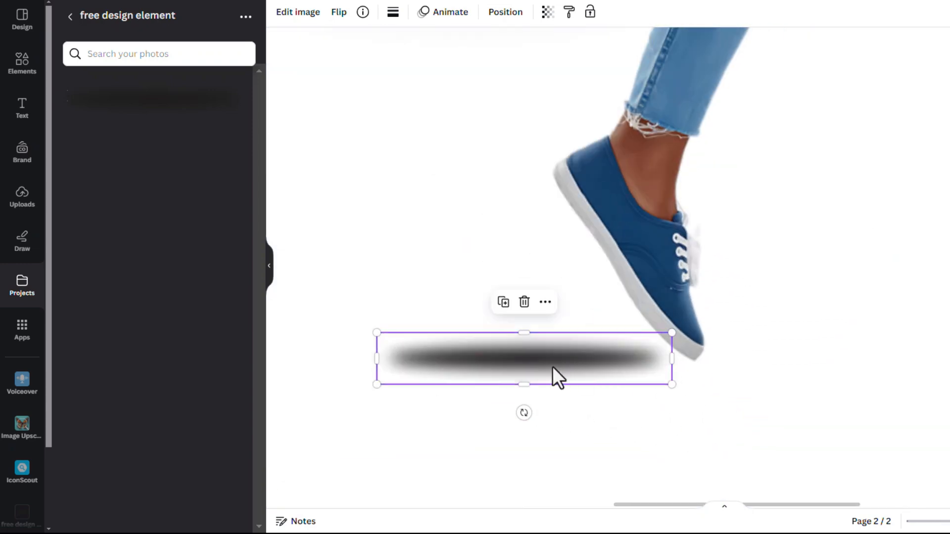
pyautogui.moveTo(555, 376); pyautogui.dragTo(700, 373)
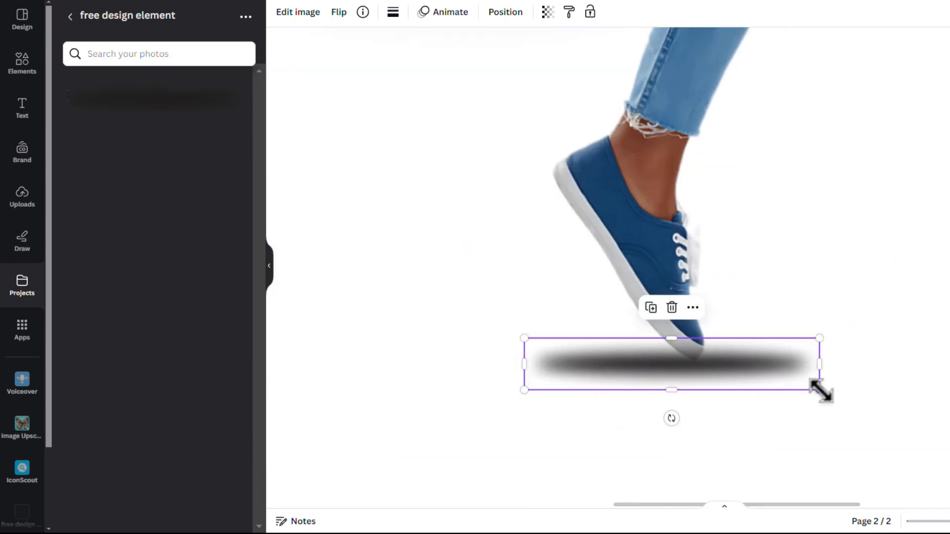
pyautogui.moveTo(820, 390); pyautogui.dragTo(668, 360)
pyautogui.moveTo(611, 356); pyautogui.dragTo(693, 362)
pyautogui.moveTo(762, 375); pyautogui.dragTo(733, 369)
pyautogui.moveTo(655, 369); pyautogui.dragTo(663, 358)
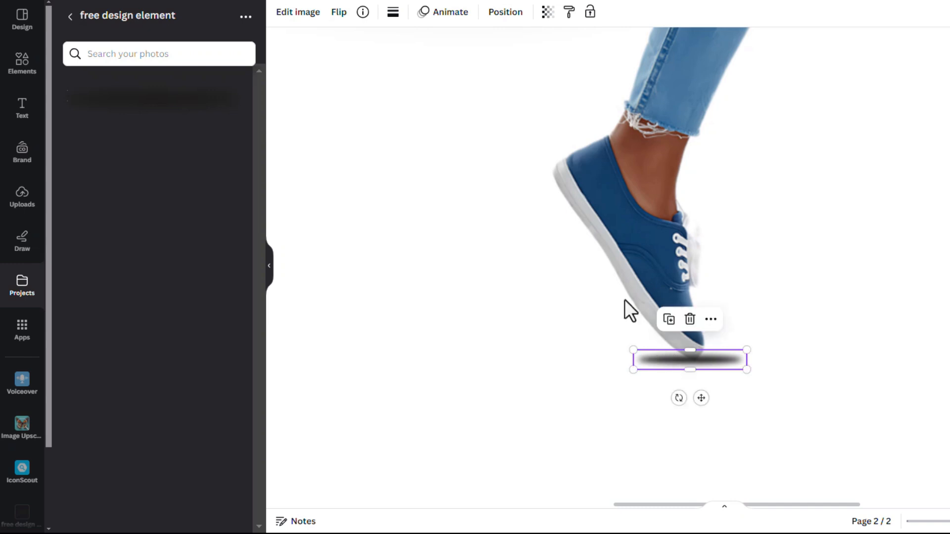
pyautogui.click(547, 12)
pyautogui.moveTo(514, 67); pyautogui.dragTo(488, 65)
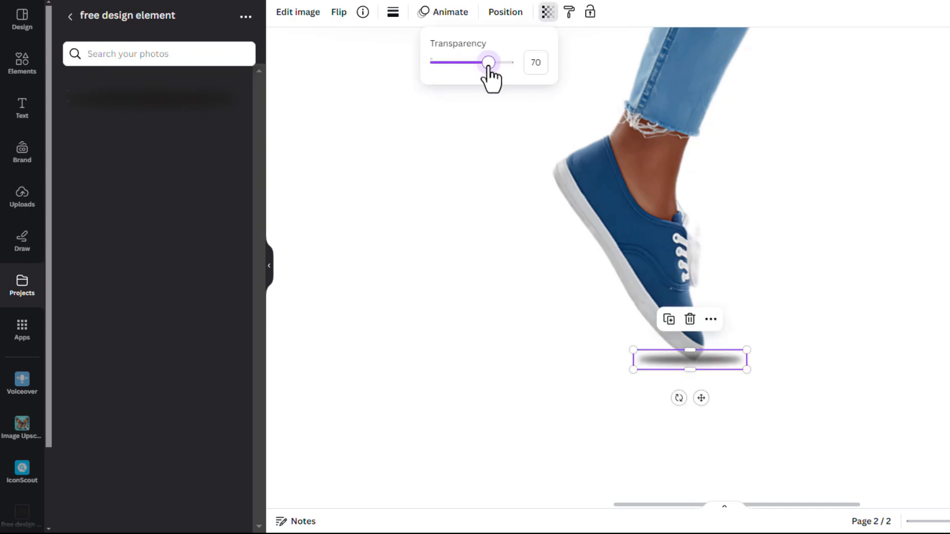
# Duplicate the toe shadow, enlarge the copy into a wide ellipse around the toe and make it much fainter.
pyautogui.click(671, 319)
pyautogui.moveTo(765, 387); pyautogui.dragTo(797, 376)
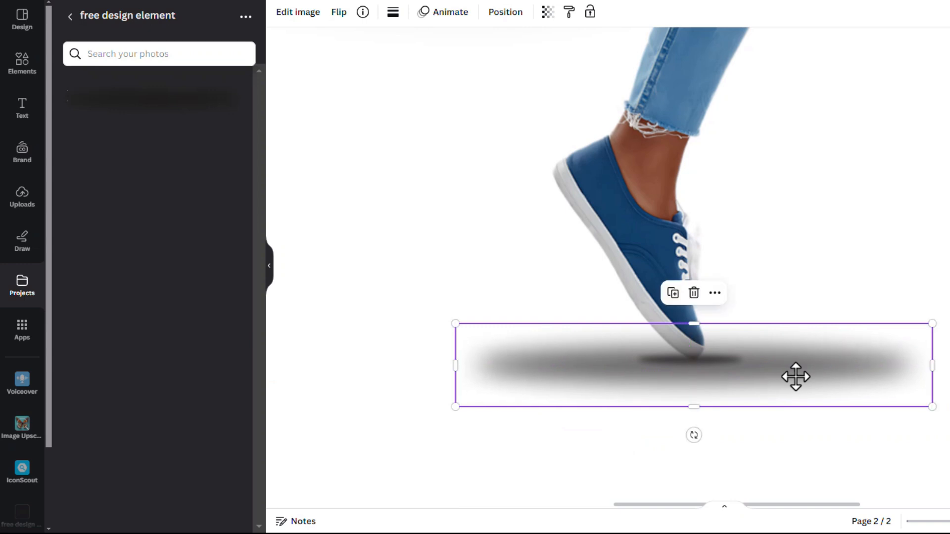
pyautogui.click(520, 14)
pyautogui.click(547, 19)
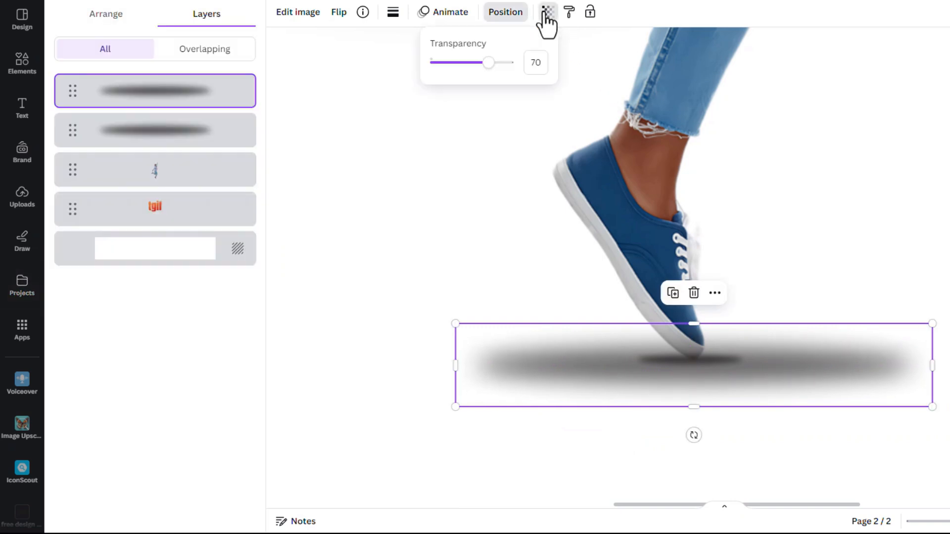
pyautogui.moveTo(460, 62)
pyautogui.mouseDown()
pyautogui.moveTo(433, 64)
pyautogui.moveTo(451, 69)
pyautogui.mouseUp()
pyautogui.click(839, 284)
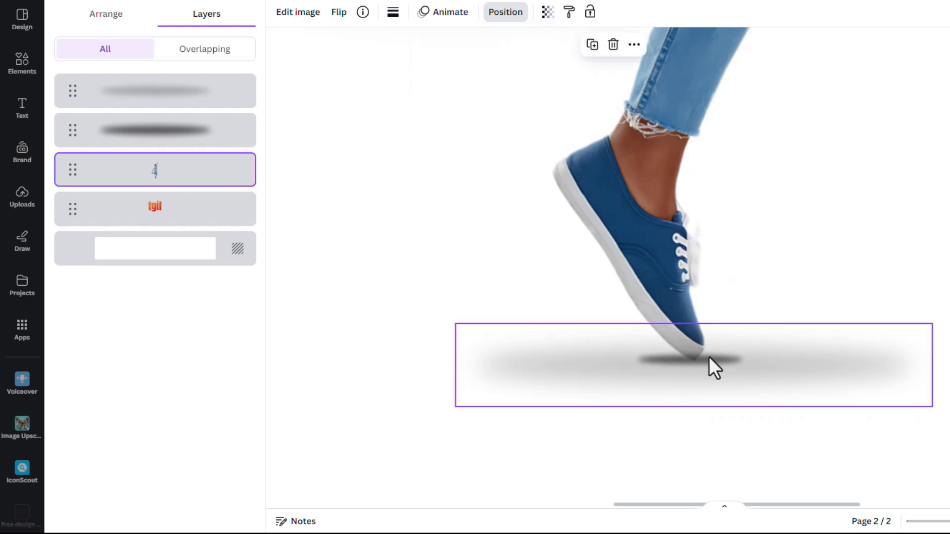
# Move the wide faint shadow aside, set the narrow toe shadow's transparency to 56, and recentre the wide shadow around the shoe's toe.
pyautogui.moveTo(713, 368); pyautogui.dragTo(865, 231)
pyautogui.click(714, 367)
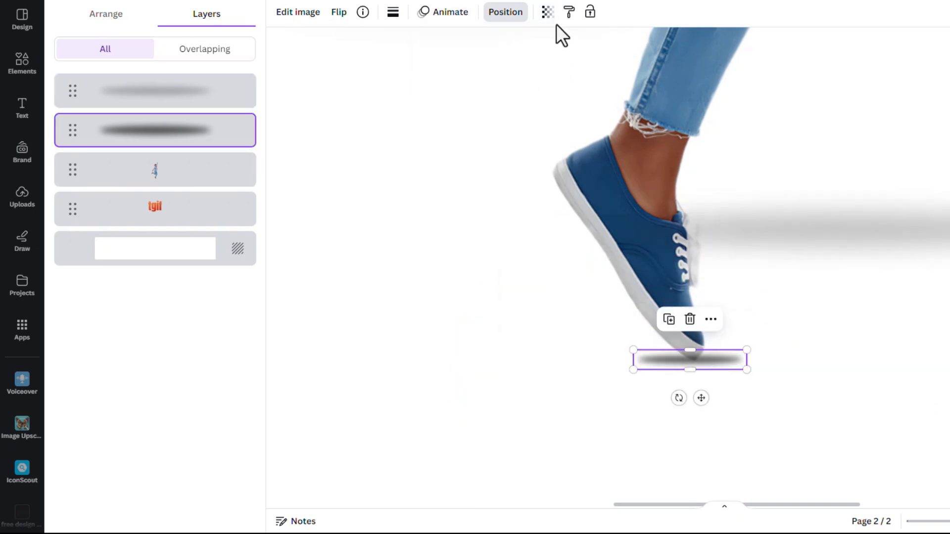
pyautogui.click(547, 13)
pyautogui.moveTo(489, 63); pyautogui.dragTo(476, 62)
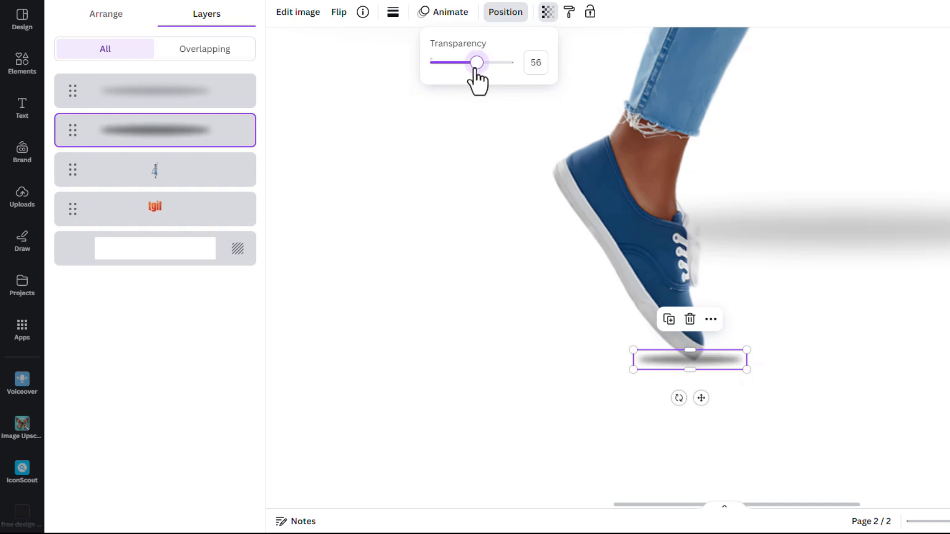
pyautogui.moveTo(926, 233); pyautogui.dragTo(812, 354)
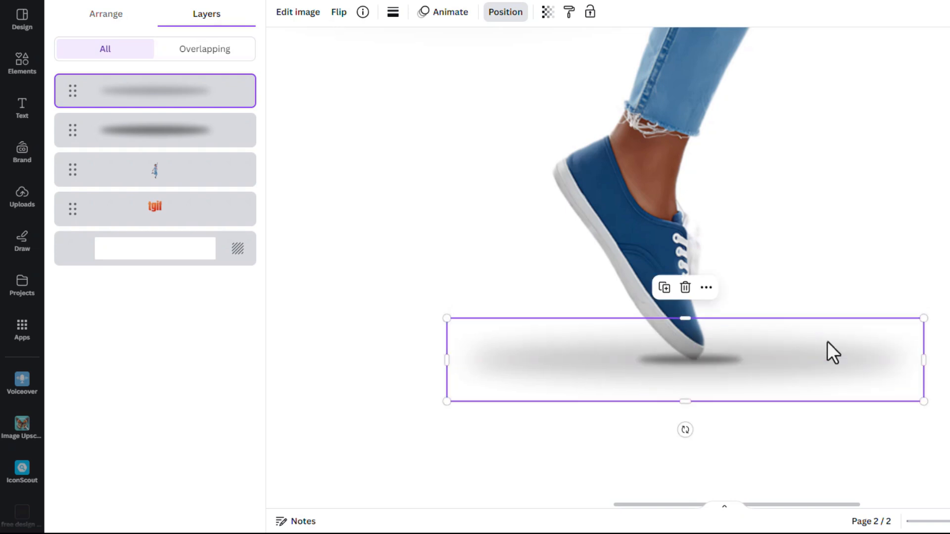
# Compare the shadow under the foot on page 2 with the shadow and foot reflection on page 1.
pyautogui.click(859, 276)
pyautogui.scroll(-5, 883, 284)
pyautogui.scroll(-3, 875, 282)
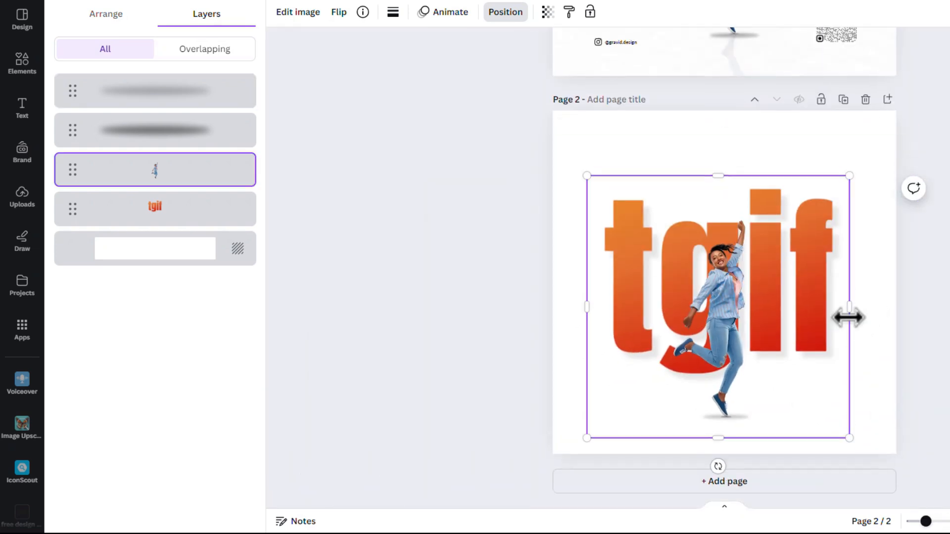
pyautogui.click(246, 1)
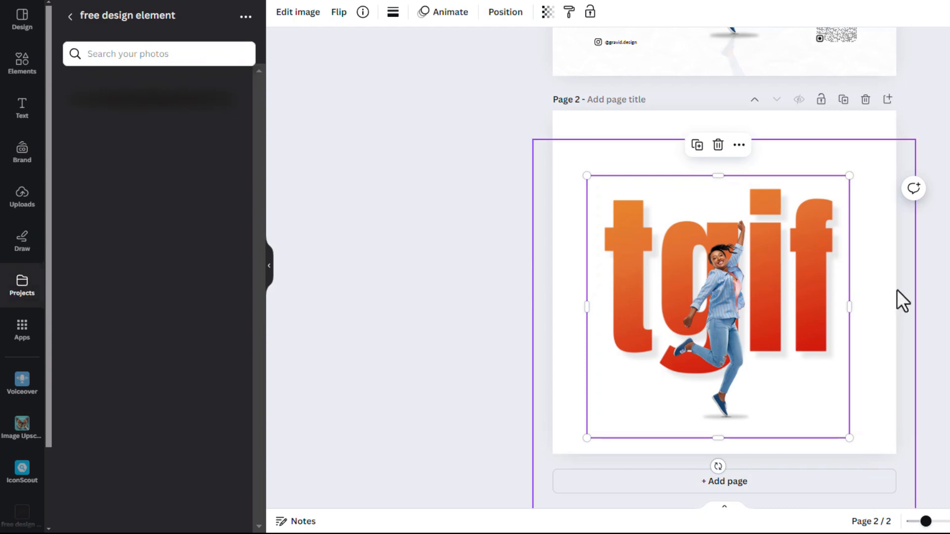
pyautogui.click(913, 99)
pyautogui.scroll(3, 766, 185)
pyautogui.scroll(2, 772, 190)
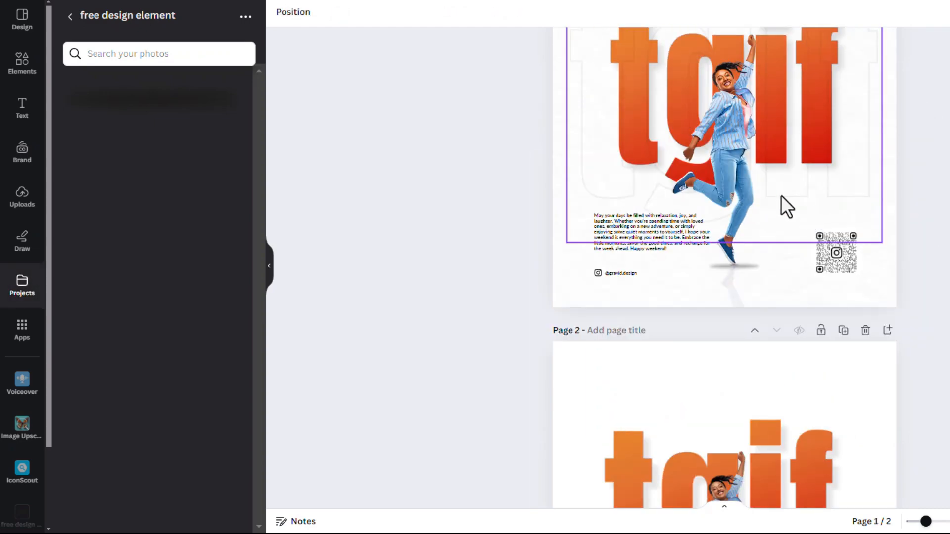
pyautogui.scroll(-5, 781, 195)
pyautogui.scroll(3, 782, 84)
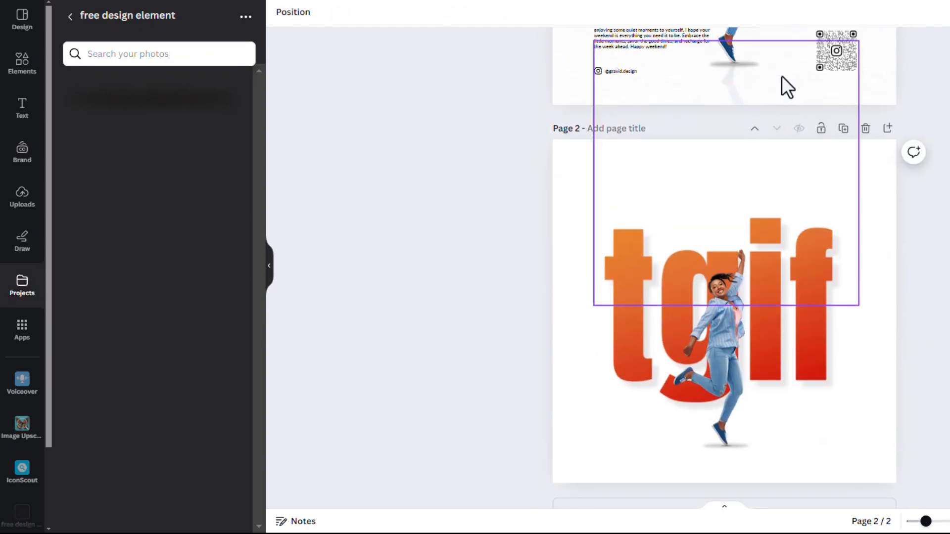
pyautogui.keyDown('ctrl'); pyautogui.scroll(5, 742, 206); pyautogui.keyUp('ctrl')
pyautogui.keyDown('ctrl'); pyautogui.scroll(3, 761, 216); pyautogui.keyUp('ctrl')
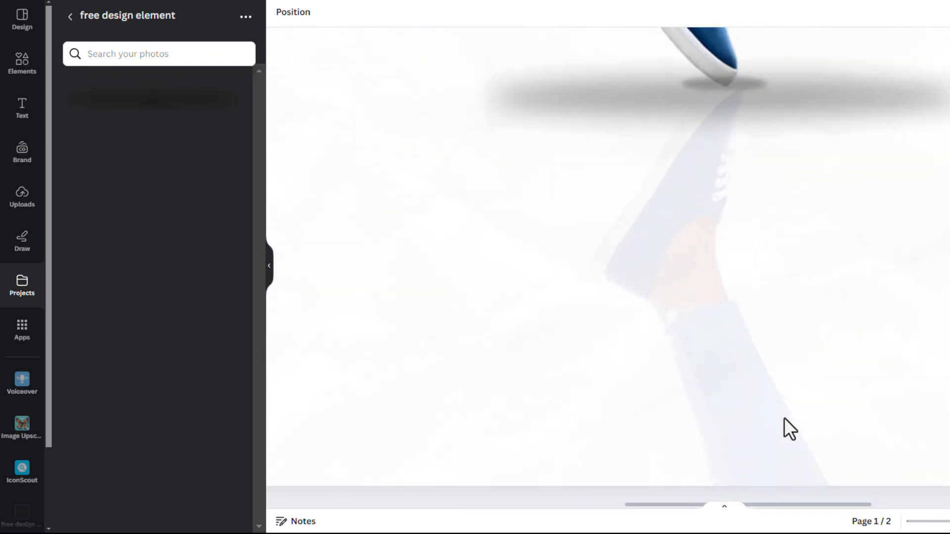
pyautogui.keyDown('ctrl'); pyautogui.scroll(-5, 768, 199); pyautogui.keyUp('ctrl')
pyautogui.scroll(-5, 766, 202)
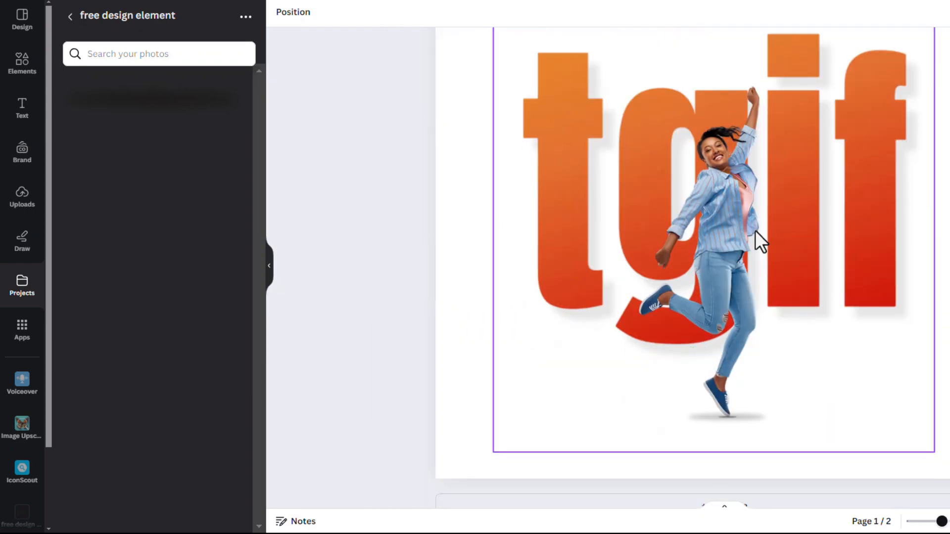
pyautogui.keyDown('ctrl'); pyautogui.scroll(-3, 752, 347); pyautogui.keyUp('ctrl')
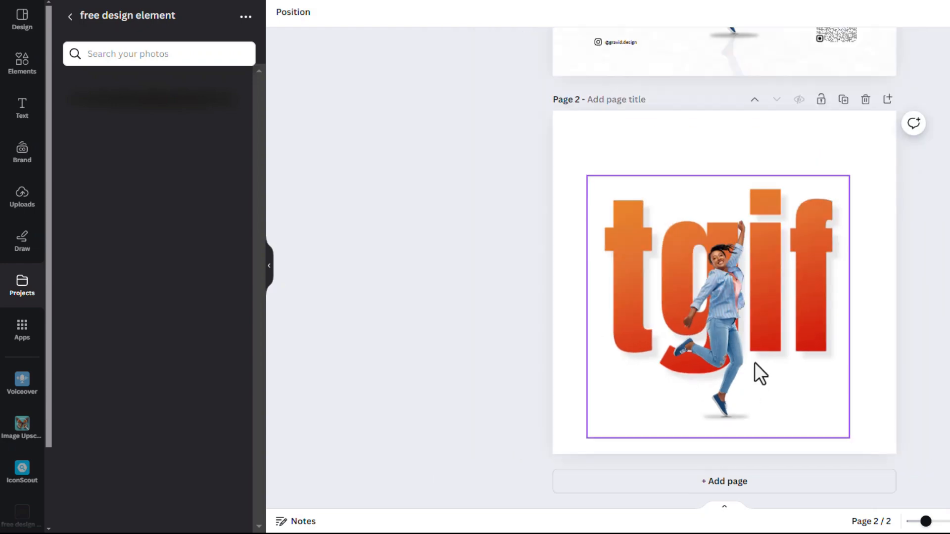
# Select the woman on page 2, search the apps for "reflect" and open Easy Reflections.
pyautogui.click(731, 318)
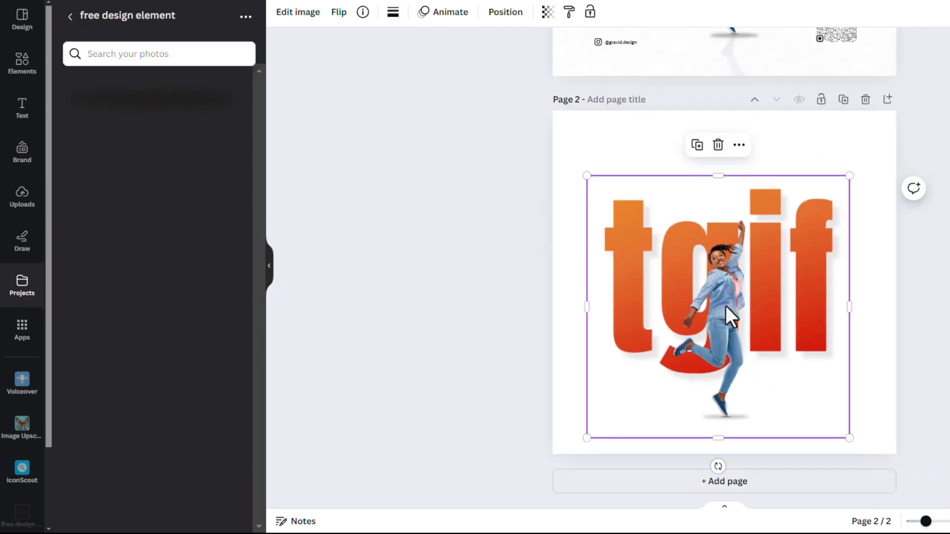
pyautogui.click(504, 14)
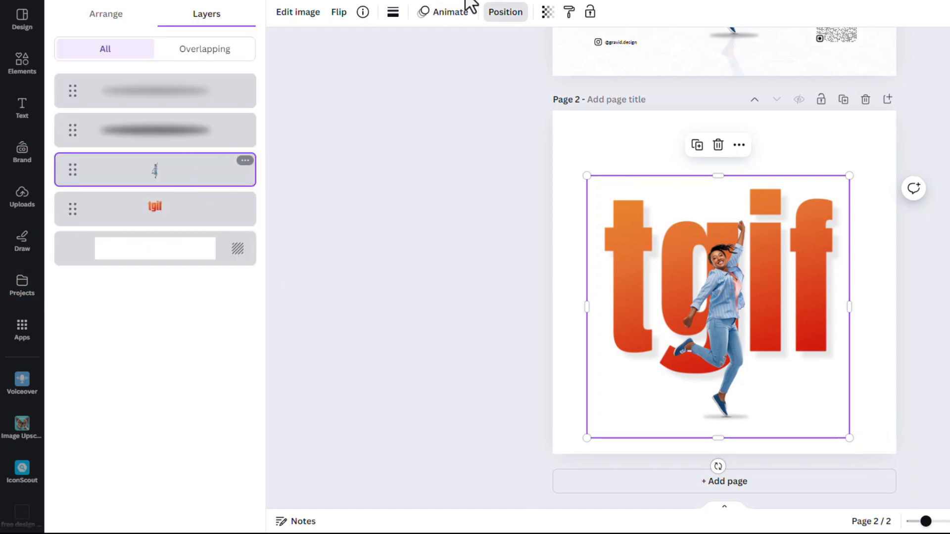
pyautogui.click(510, 12)
pyautogui.scroll(-2, 20, 416)
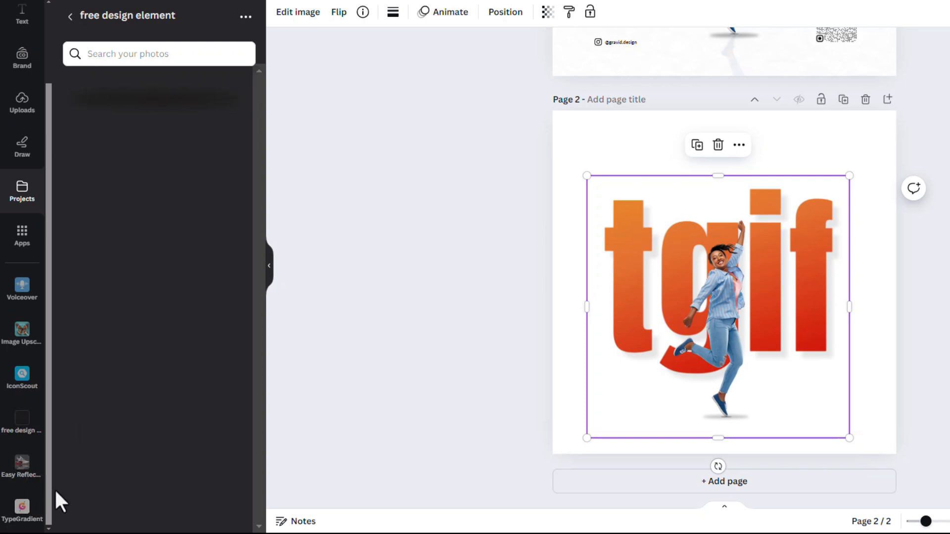
pyautogui.click(26, 243)
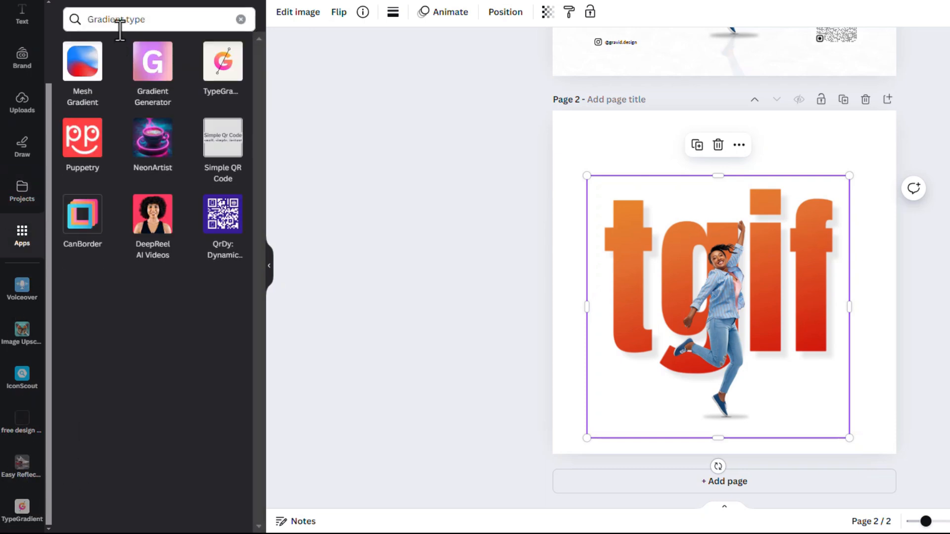
pyautogui.click(152, 17)
pyautogui.moveTo(152, 18); pyautogui.dragTo(75, 18)
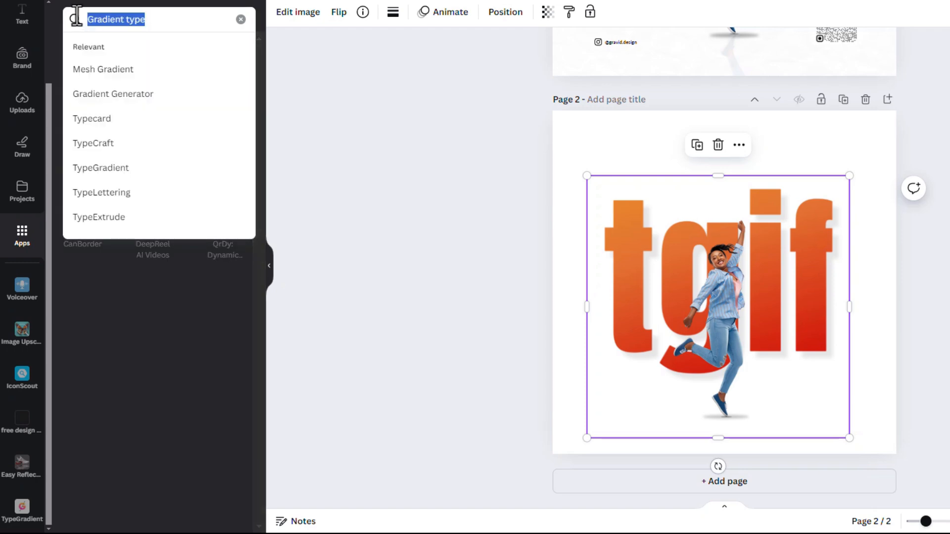
pyautogui.write('reflect')
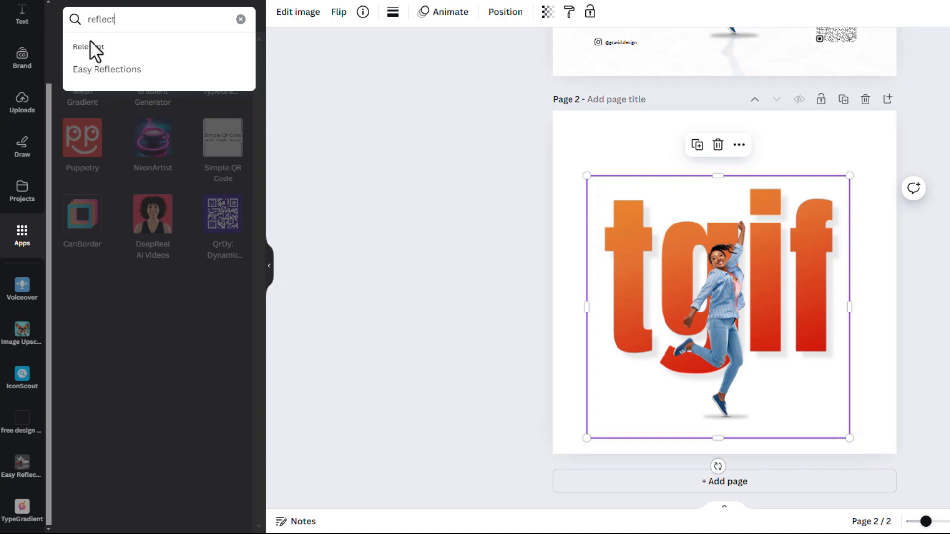
pyautogui.click(128, 70)
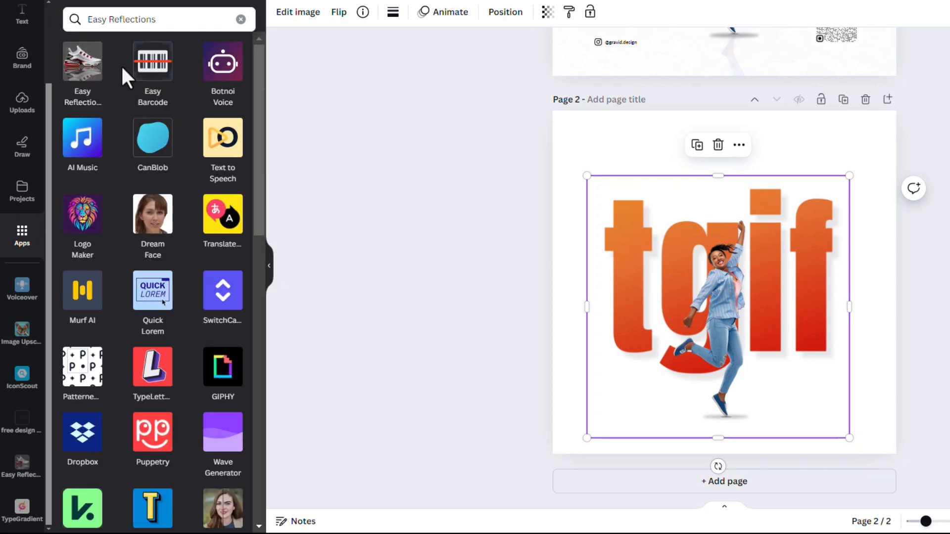
pyautogui.click(79, 84)
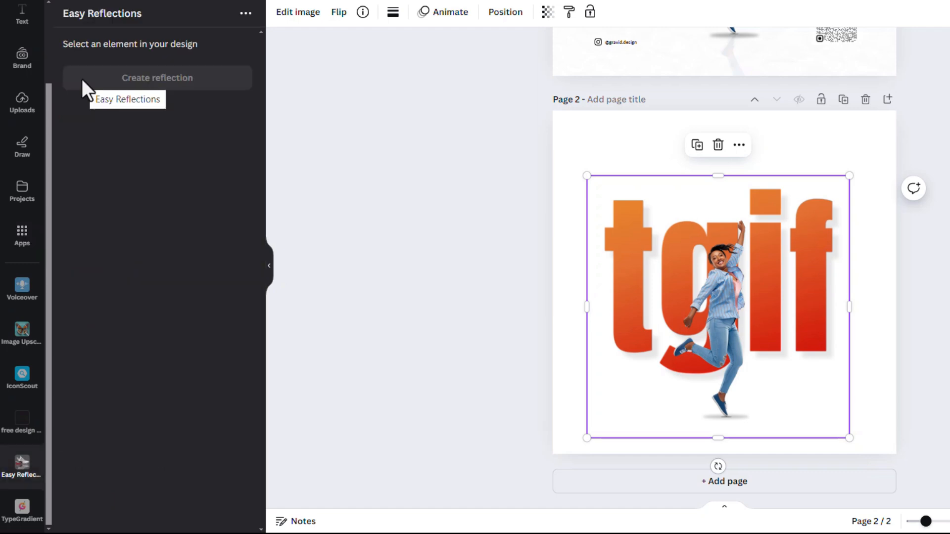
# Create a reflection of the woman positioned below, with offset 1 and opacity 20, and add it to the design.
pyautogui.click(178, 85)
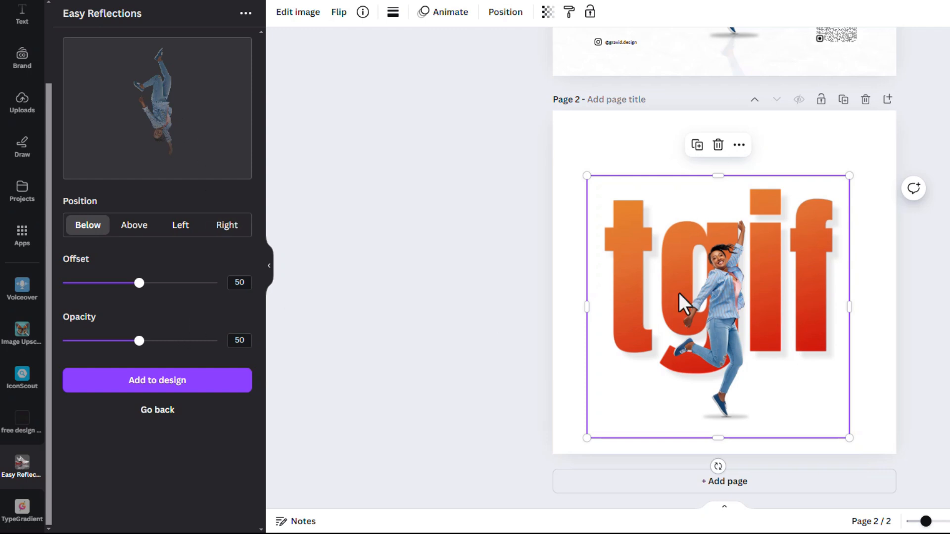
pyautogui.moveTo(139, 283); pyautogui.dragTo(43, 282)
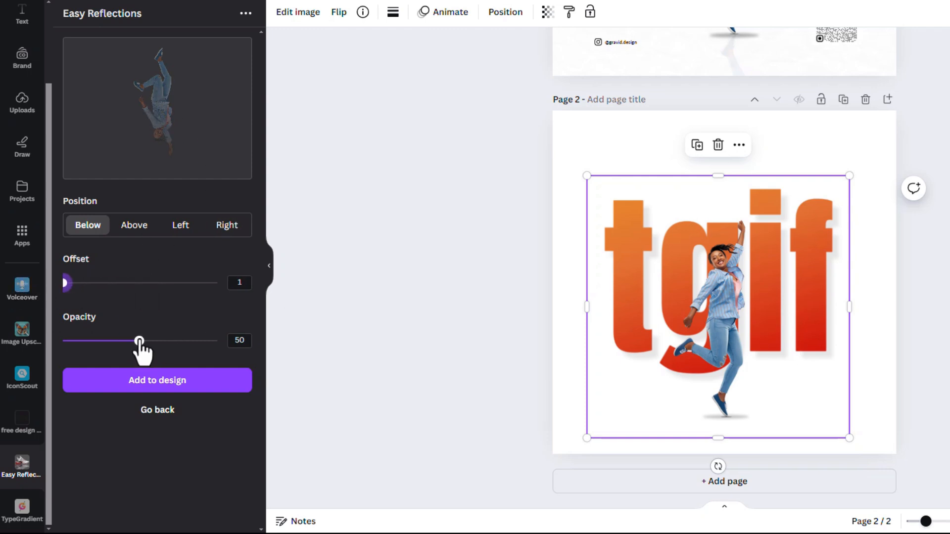
pyautogui.moveTo(139, 340); pyautogui.dragTo(92, 330)
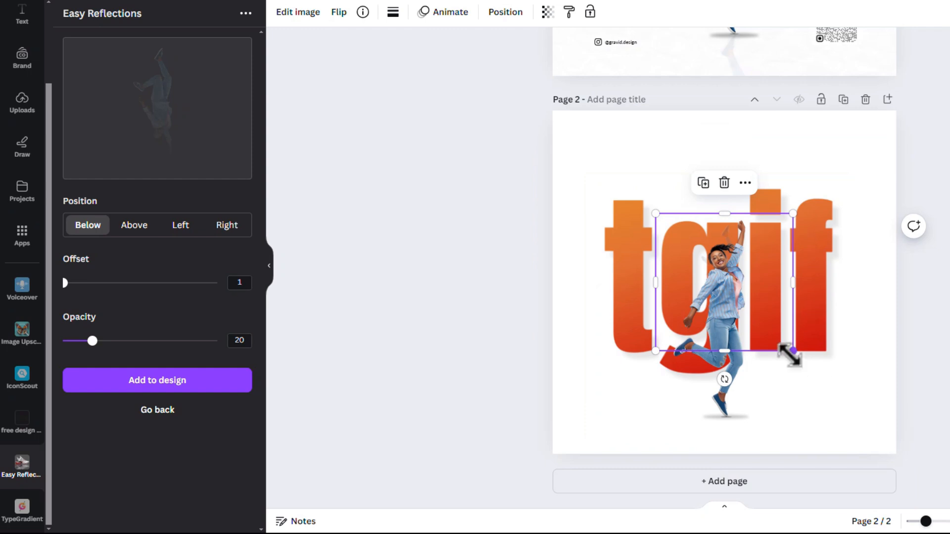
# Enlarge the reflection to roughly match the woman's size and place it upside down beneath her lower foot.
pyautogui.moveTo(790, 354); pyautogui.dragTo(947, 507)
pyautogui.moveTo(865, 413); pyautogui.dragTo(751, 532)
pyautogui.moveTo(740, 444); pyautogui.dragTo(744, 249)
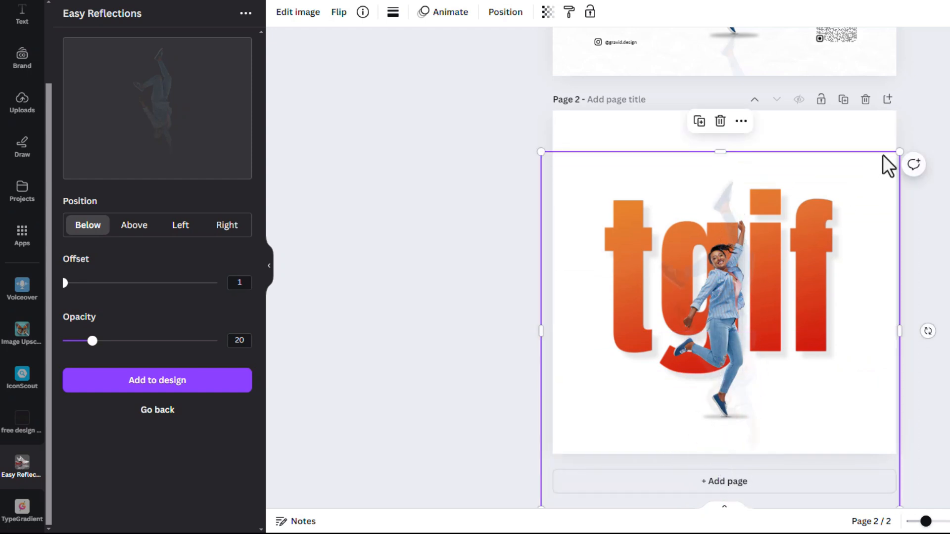
pyautogui.moveTo(899, 153); pyautogui.dragTo(862, 189)
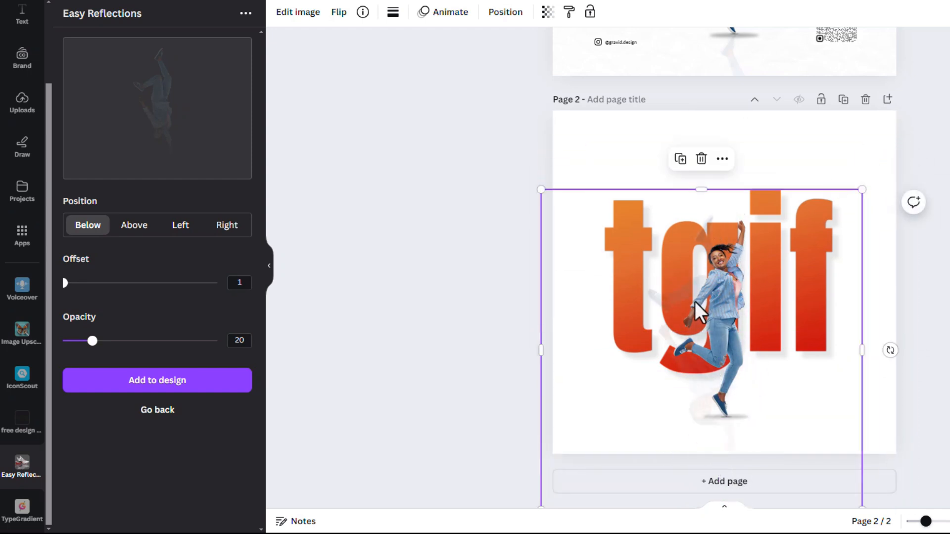
pyautogui.moveTo(697, 312); pyautogui.dragTo(712, 492)
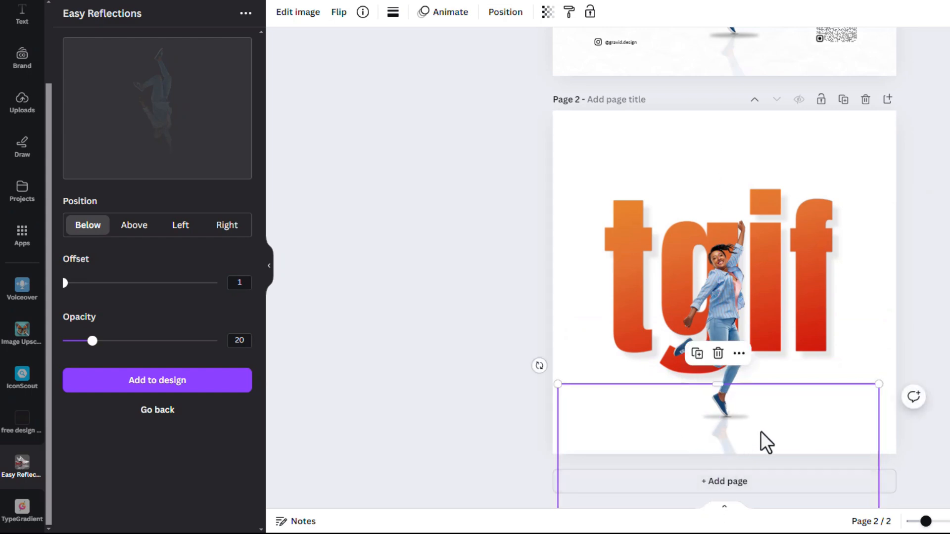
# Fine-tune the reflection's position so its shoe lines up just below the woman's toe.
pyautogui.scroll(6, 762, 441)
pyautogui.scroll(-8, 757, 402)
pyautogui.keyDown('ctrl'); pyautogui.scroll(2, 754, 418); pyautogui.keyUp('ctrl')
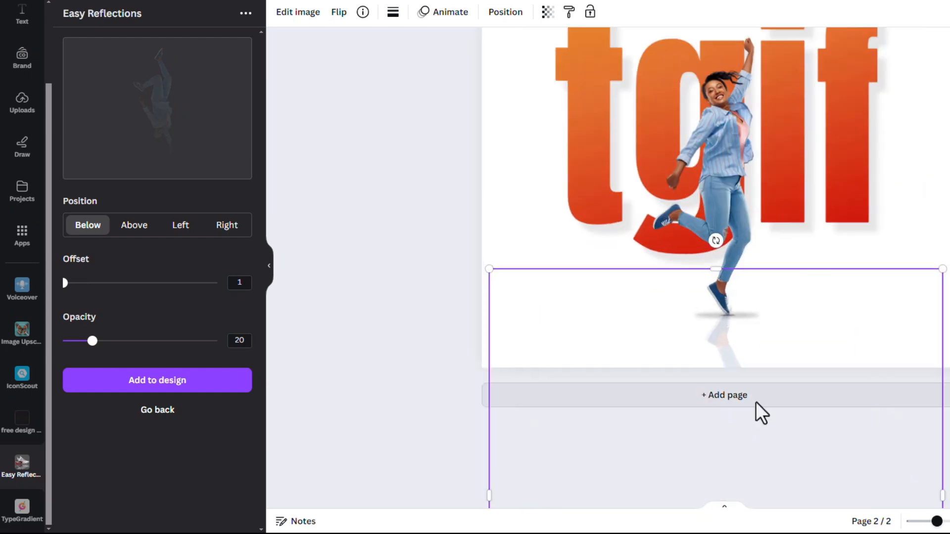
pyautogui.keyDown('ctrl'); pyautogui.scroll(3, 755, 402); pyautogui.keyUp('ctrl')
pyautogui.moveTo(715, 297); pyautogui.dragTo(711, 301)
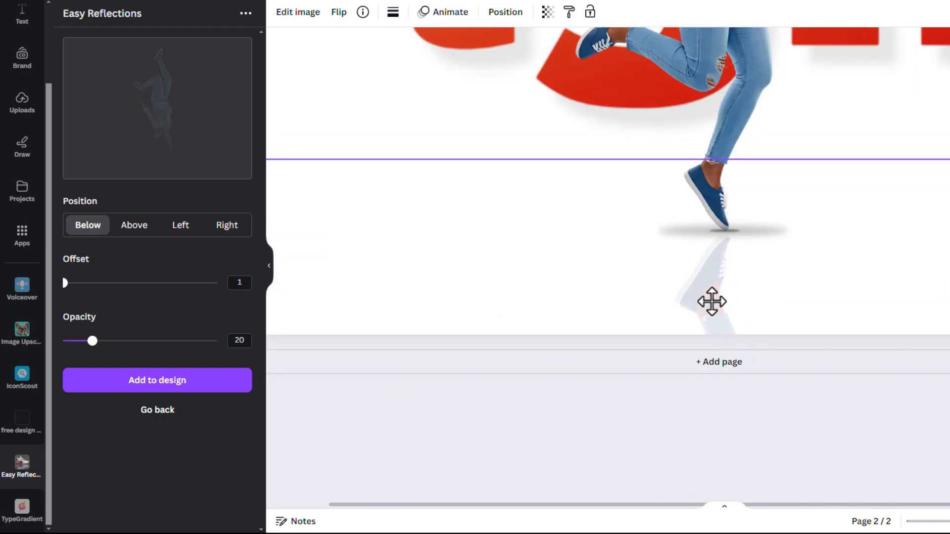
# Select the woman together with her reflection and move both slightly upward on page 2.
pyautogui.scroll(-6, 778, 275)
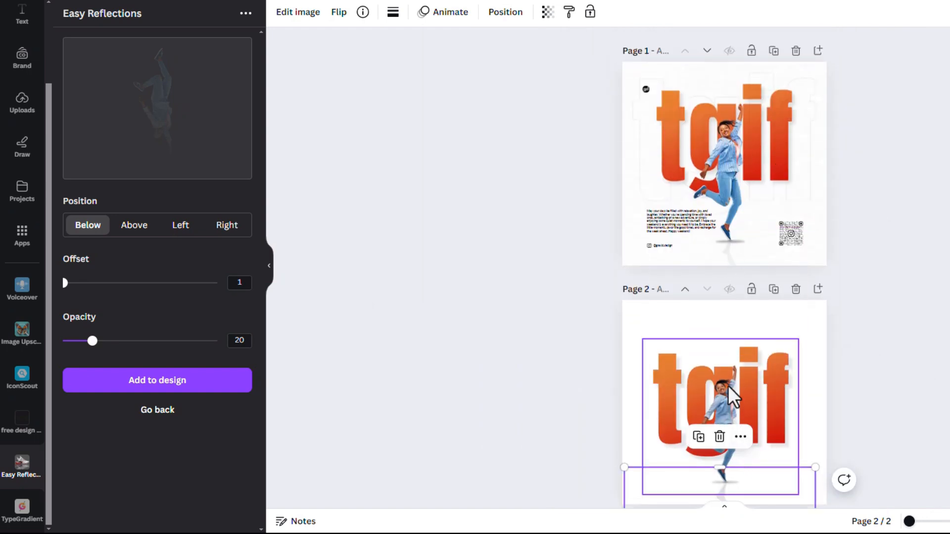
pyautogui.scroll(-3, 727, 386)
pyautogui.click(729, 249)
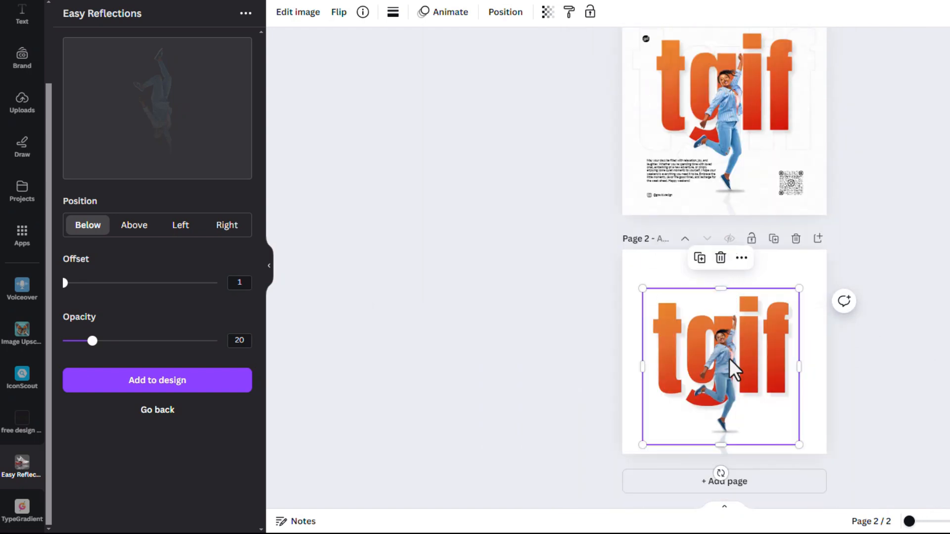
pyautogui.click(850, 403)
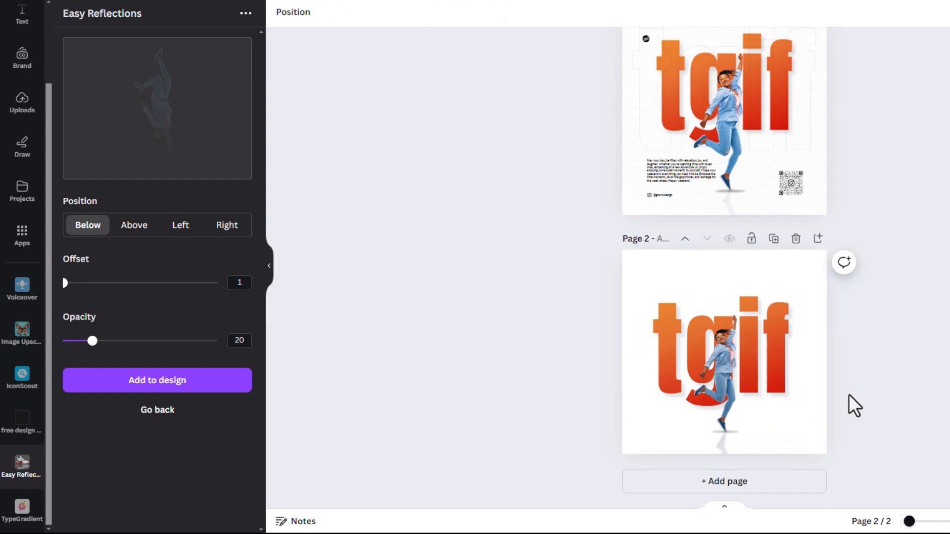
pyautogui.scroll(3, 727, 416)
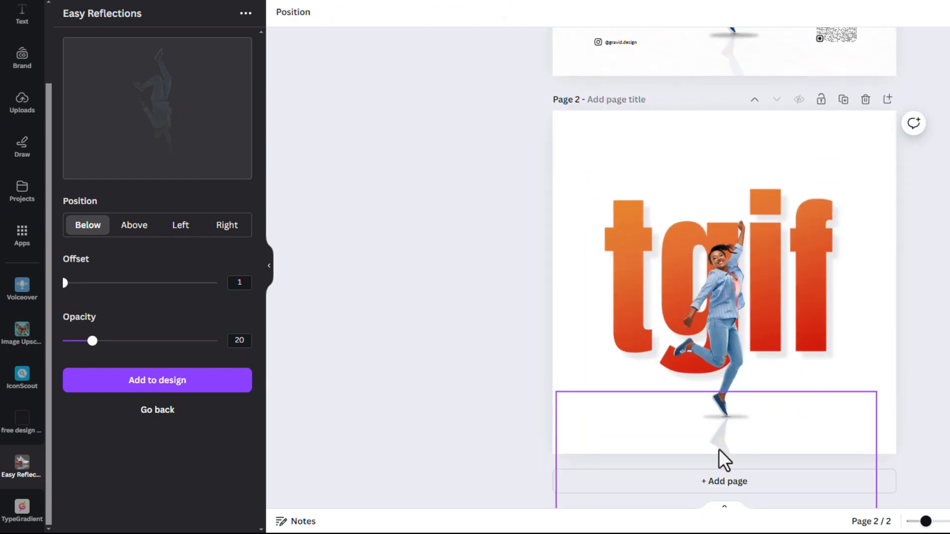
pyautogui.click(719, 451)
pyautogui.keyDown('shift'); pyautogui.click(726, 322); pyautogui.keyUp('shift')
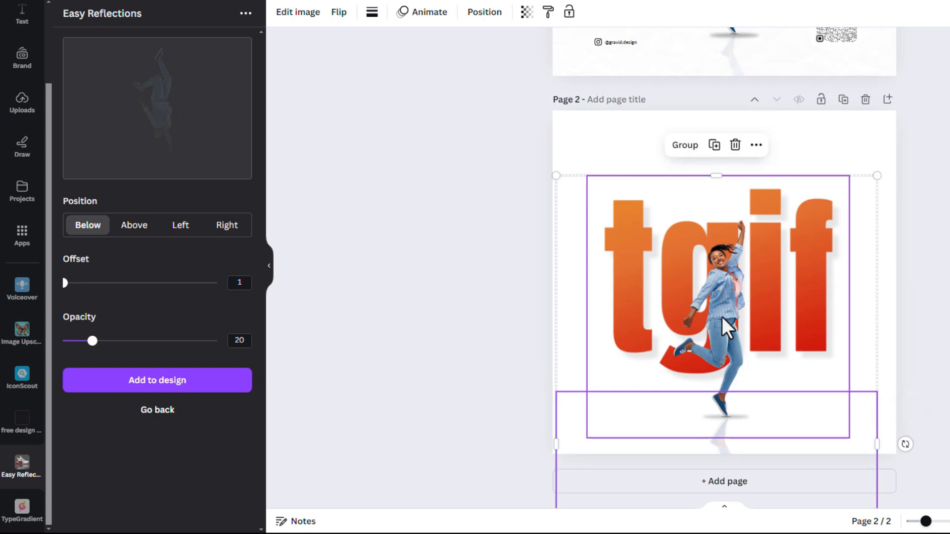
pyautogui.moveTo(723, 317); pyautogui.dragTo(722, 306)
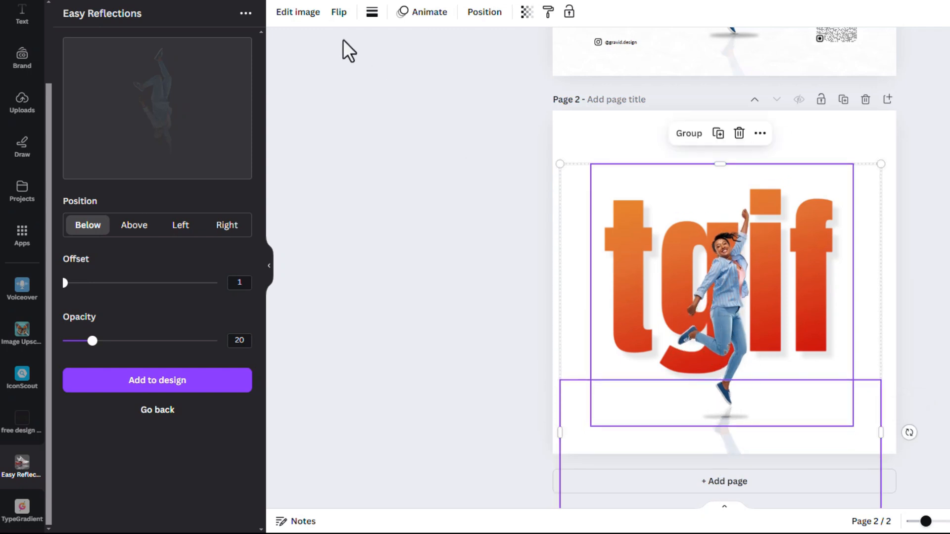
# Select both ground-shadow layers together on page 2 and move them up directly beneath the toe of the woman's lower shoe.
pyautogui.click(485, 14)
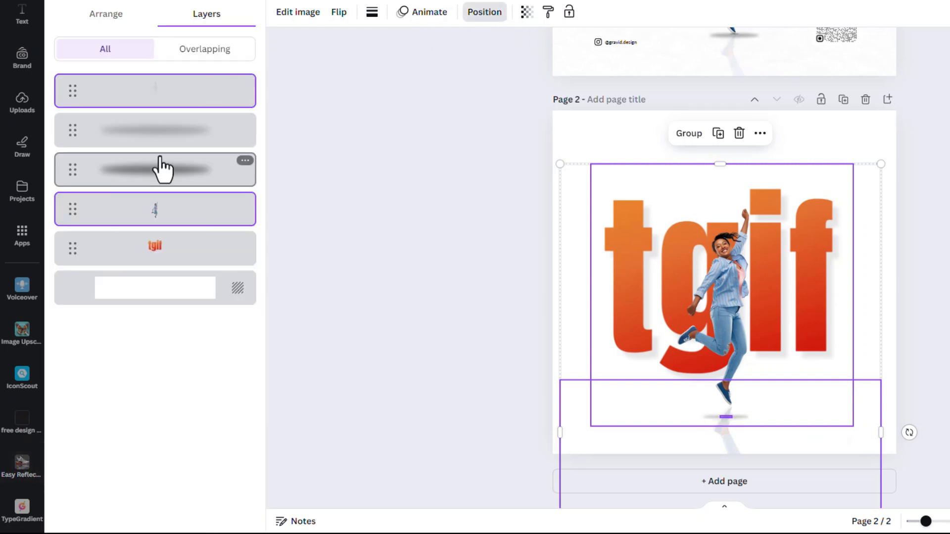
pyautogui.click(176, 145)
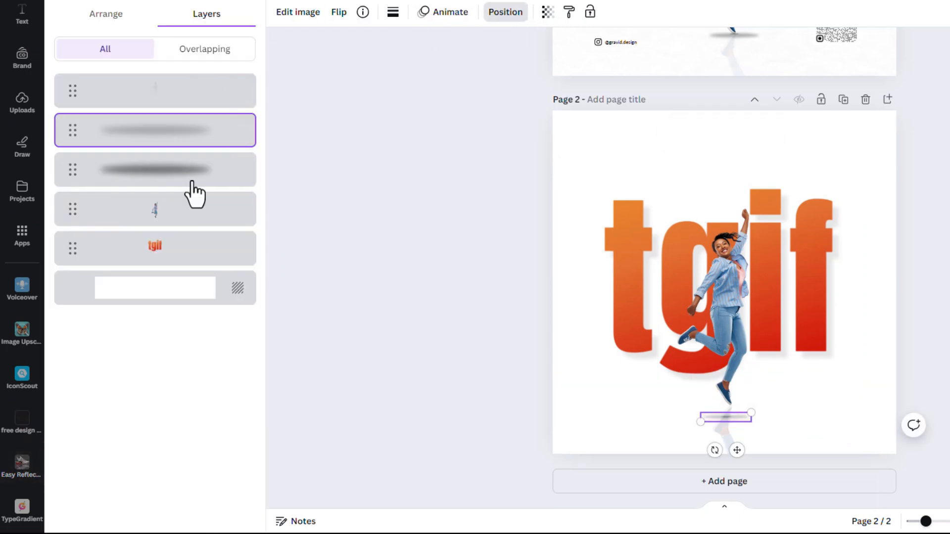
pyautogui.click(184, 135)
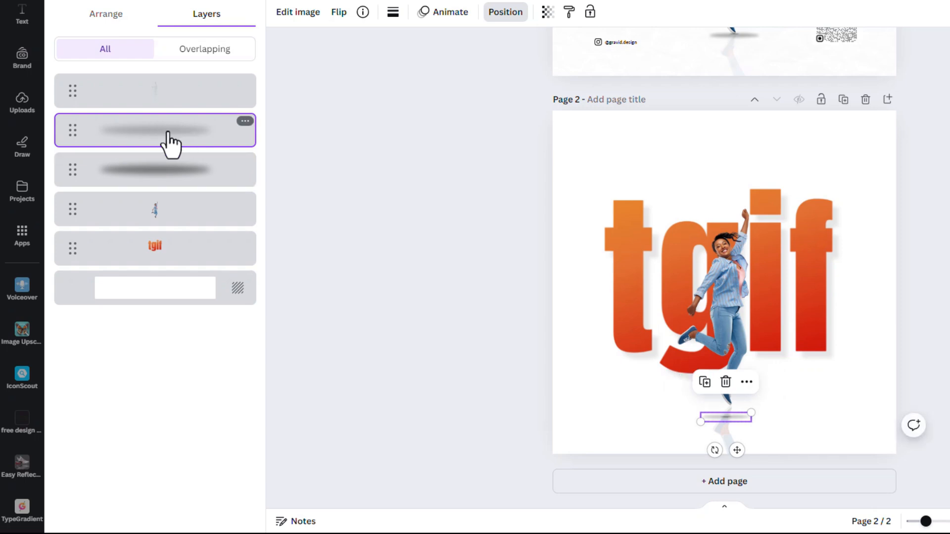
pyautogui.keyDown('shift'); pyautogui.click(194, 170); pyautogui.keyUp('shift')
pyautogui.scroll(8, 737, 430)
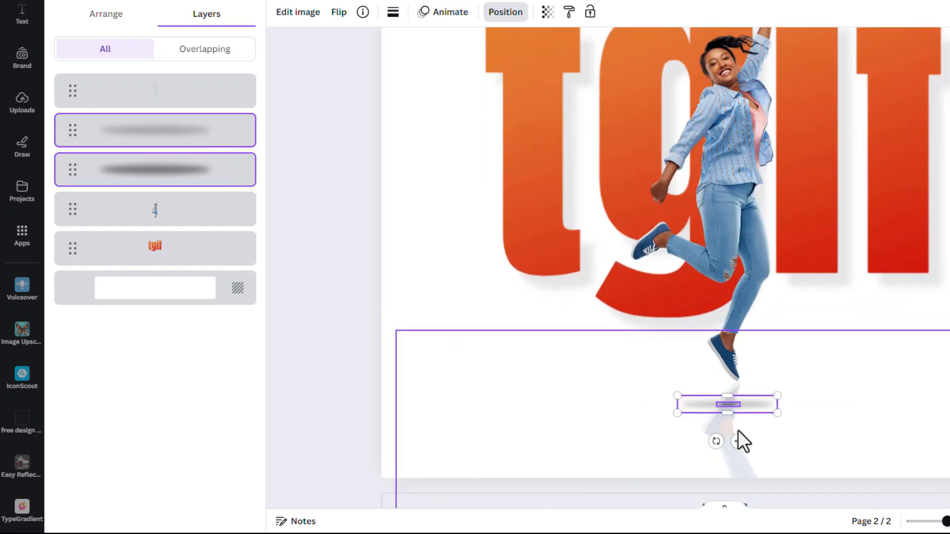
pyautogui.moveTo(724, 384); pyautogui.dragTo(742, 325)
pyautogui.click(905, 209)
pyautogui.scroll(-5, 862, 260)
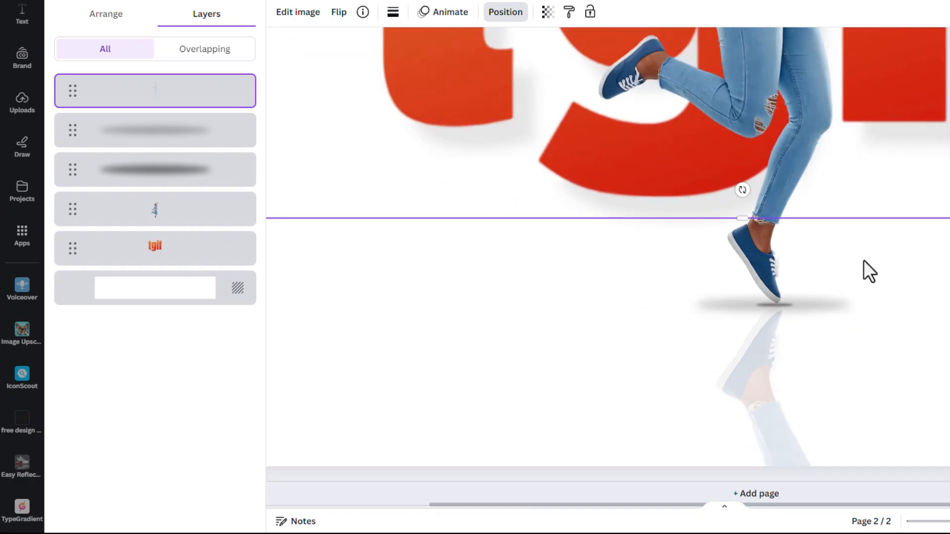
# Add a new Anton text box to page 2 and enter "tgif" at font size 237.
pyautogui.scroll(-3, 846, 263)
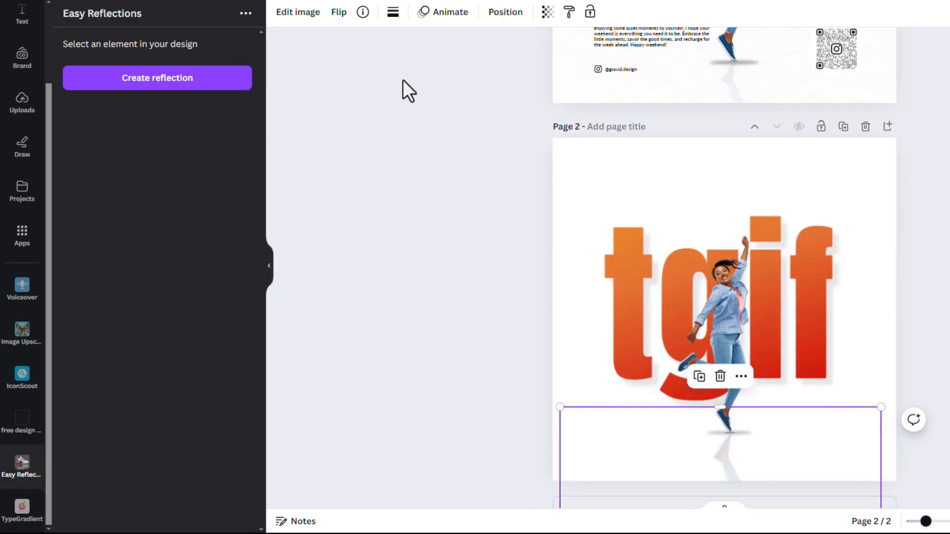
pyautogui.scroll(-4, 821, 237)
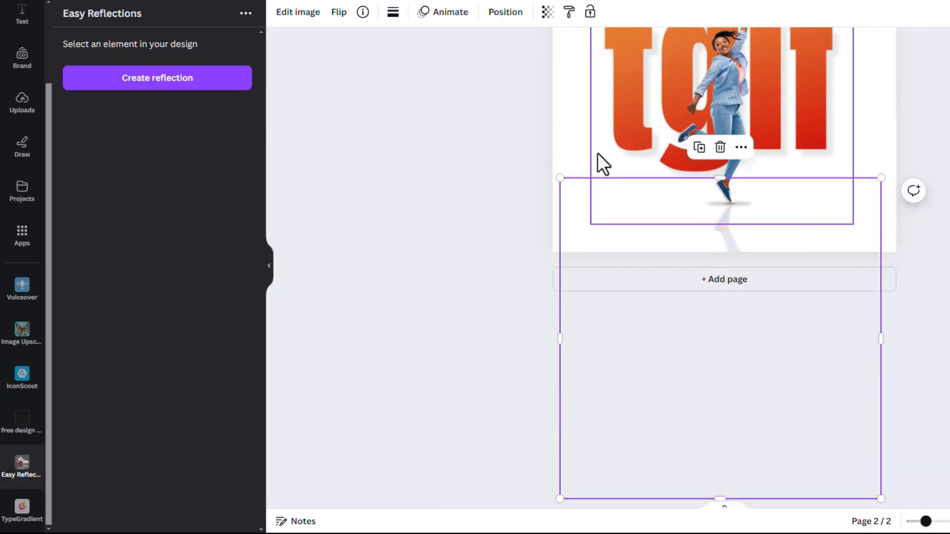
pyautogui.scroll(3, 775, 139)
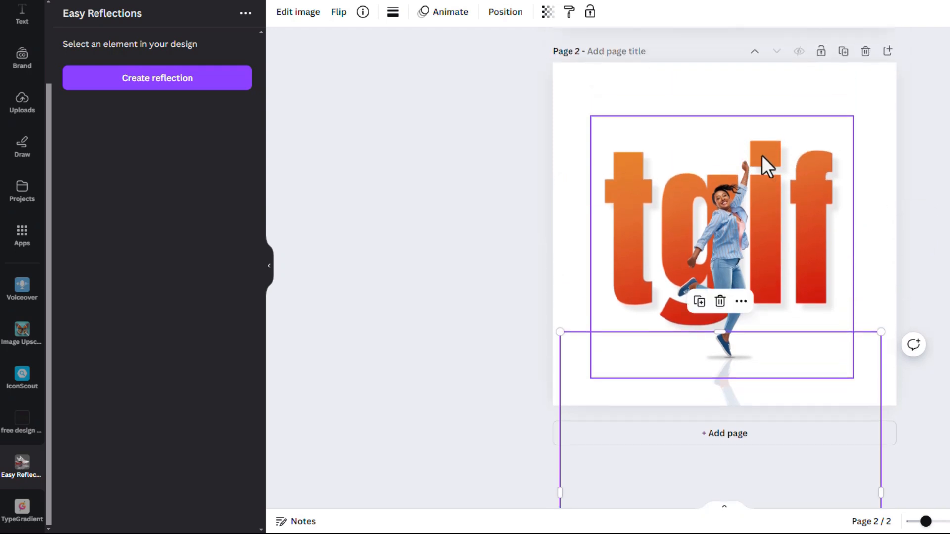
pyautogui.scroll(7, 841, 134)
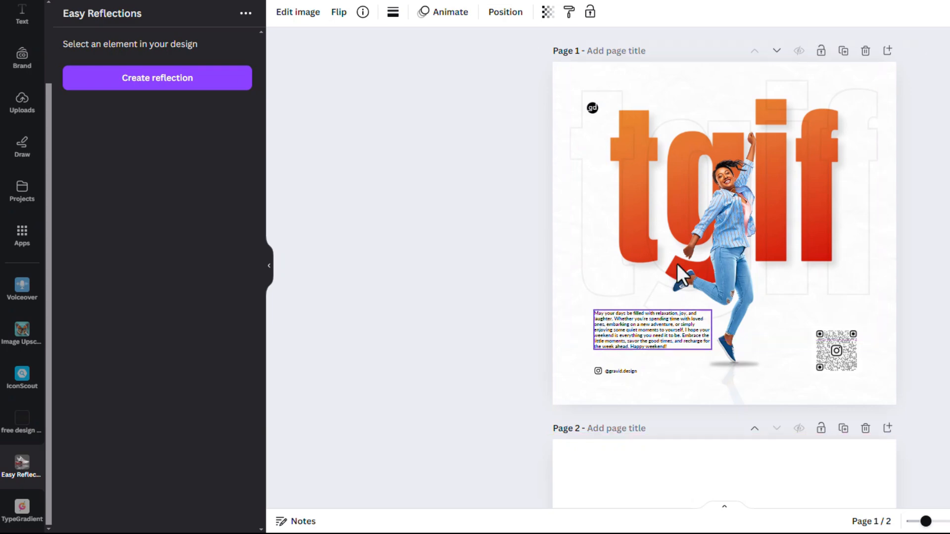
pyautogui.scroll(-7, 813, 200)
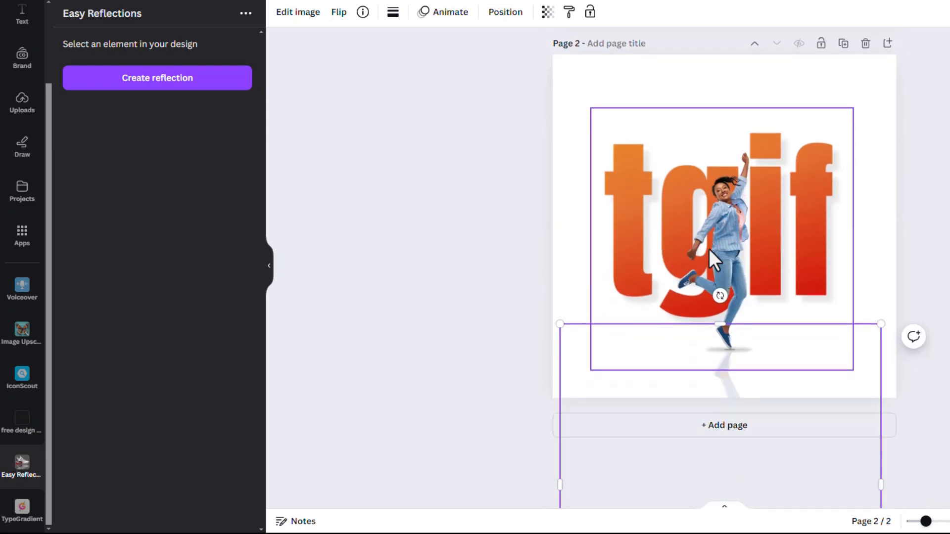
pyautogui.scroll(2, 25, 111)
pyautogui.click(23, 105)
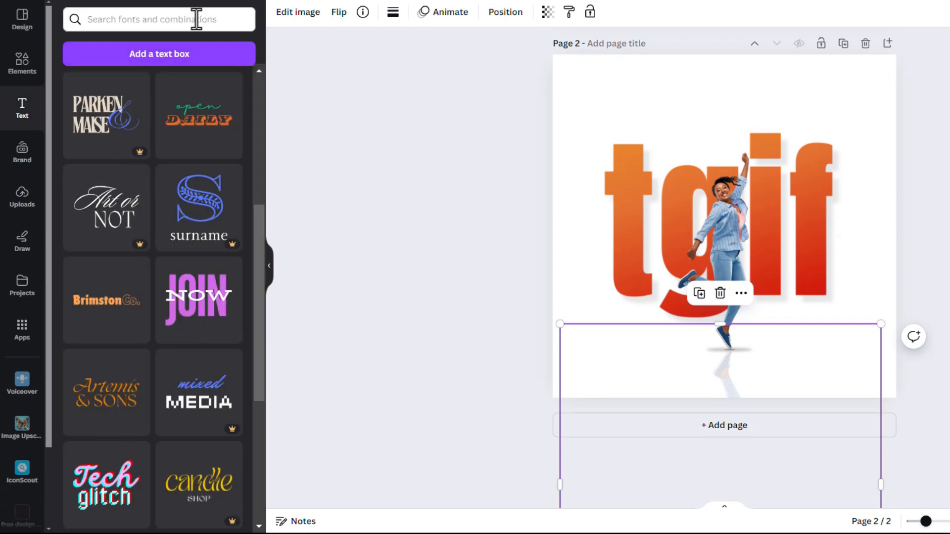
pyautogui.click(180, 85)
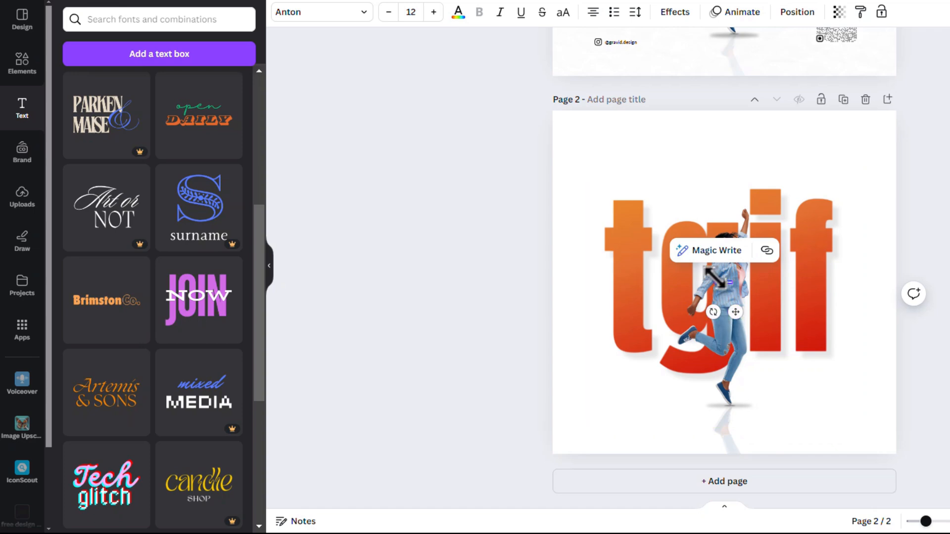
pyautogui.moveTo(717, 281); pyautogui.dragTo(460, 112)
pyautogui.write('tgi')
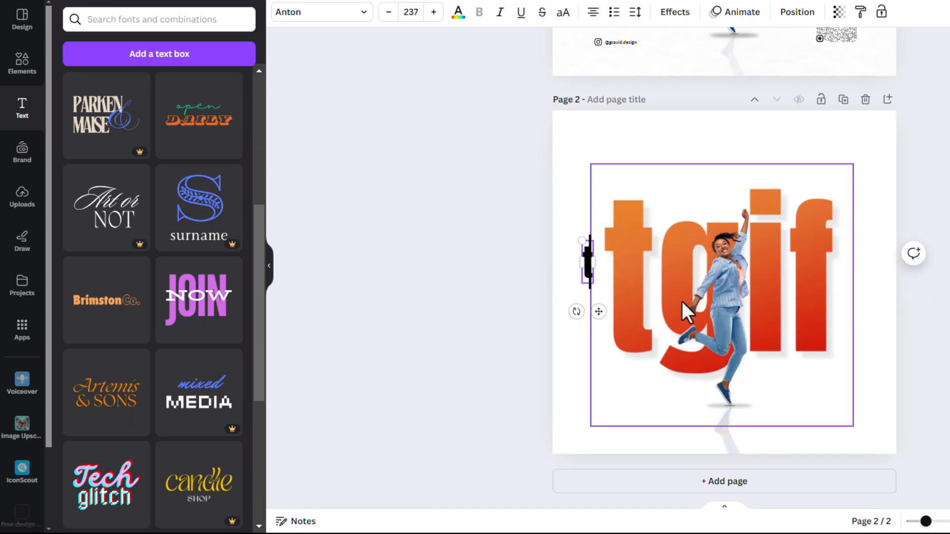
pyautogui.write('f')
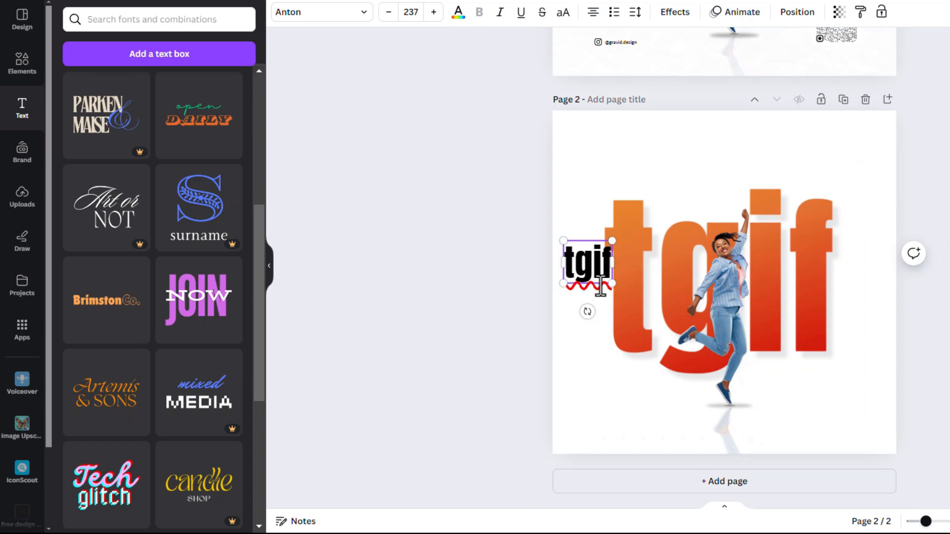
# Enlarge the new tgif text to about size 1572 so it nearly spans page 2, and place it over the gradient lettering.
pyautogui.moveTo(608, 282); pyautogui.dragTo(890, 391)
pyautogui.moveTo(811, 394); pyautogui.dragTo(833, 287)
pyautogui.moveTo(866, 381); pyautogui.dragTo(852, 343)
# Give the large tgif text a Hollow effect with thickness 4 and set its transparency to 5.
pyautogui.click(669, 17)
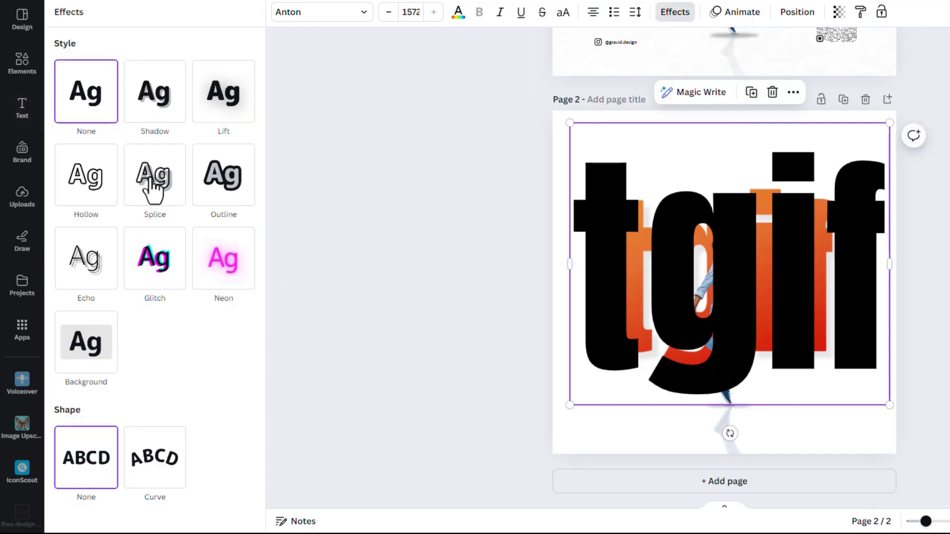
pyautogui.click(82, 195)
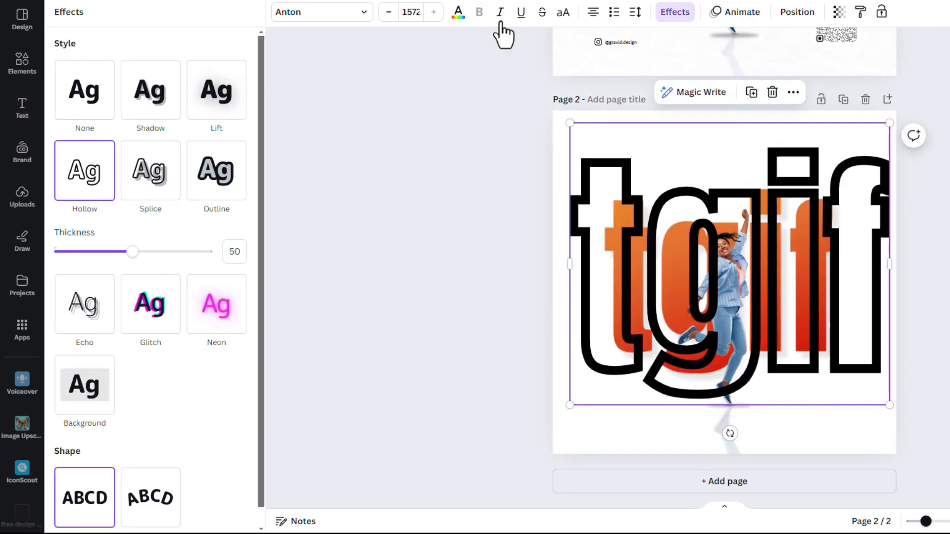
pyautogui.moveTo(132, 251); pyautogui.dragTo(58, 260)
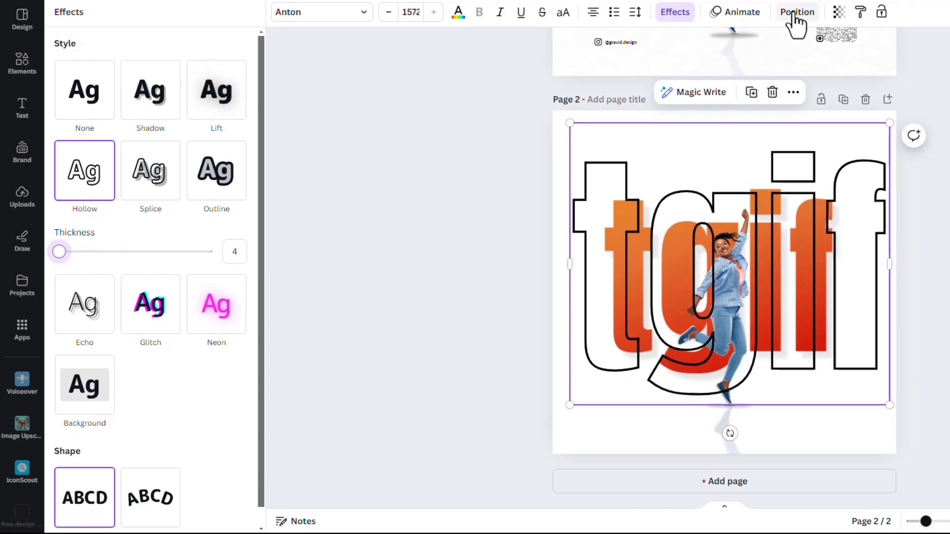
pyautogui.click(838, 12)
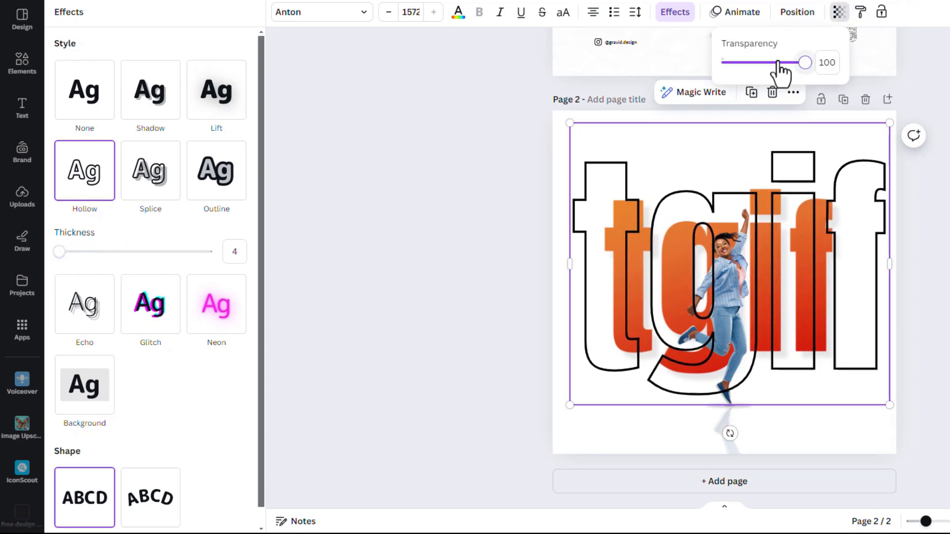
pyautogui.moveTo(778, 63); pyautogui.dragTo(728, 63)
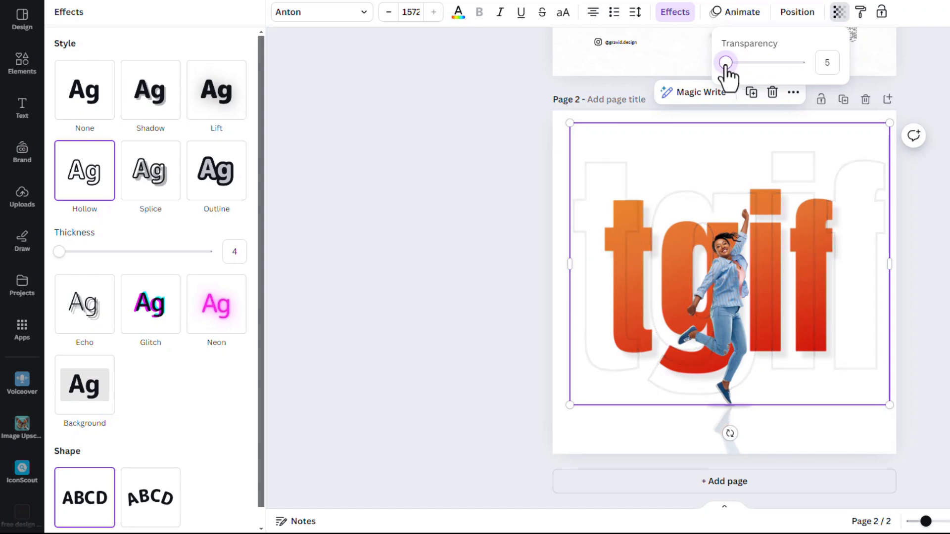
# Compare the outlined tgif text with page 1 and move it slightly upward on page 2.
pyautogui.click(940, 212)
pyautogui.scroll(6, 806, 215)
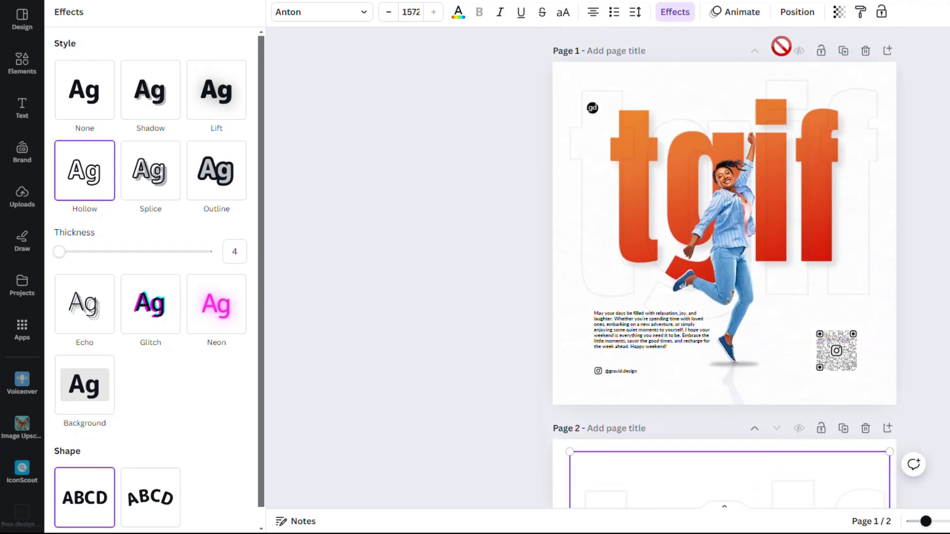
pyautogui.scroll(-6, 792, 259)
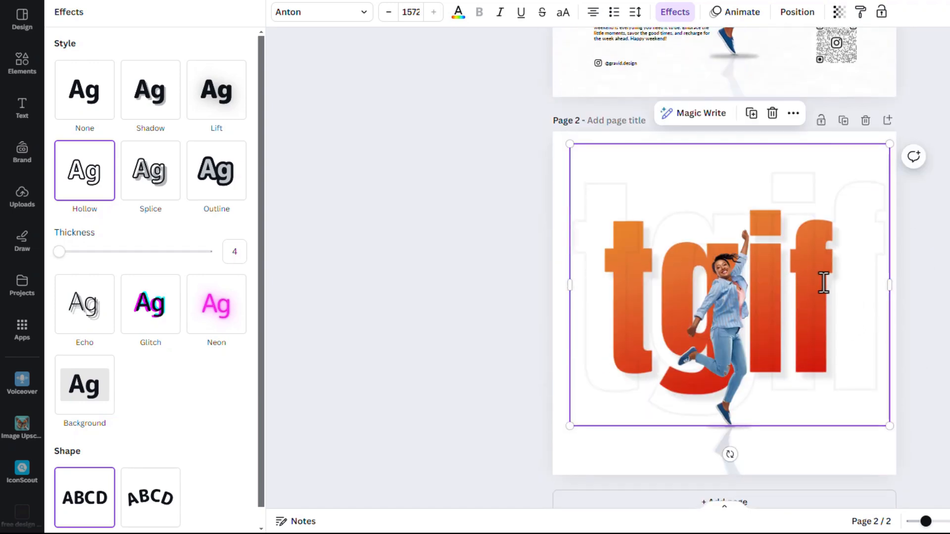
pyautogui.click(823, 283)
pyautogui.click(941, 247)
pyautogui.moveTo(845, 261)
pyautogui.mouseDown()
pyautogui.moveTo(851, 230)
pyautogui.moveTo(848, 253)
pyautogui.mouseUp()
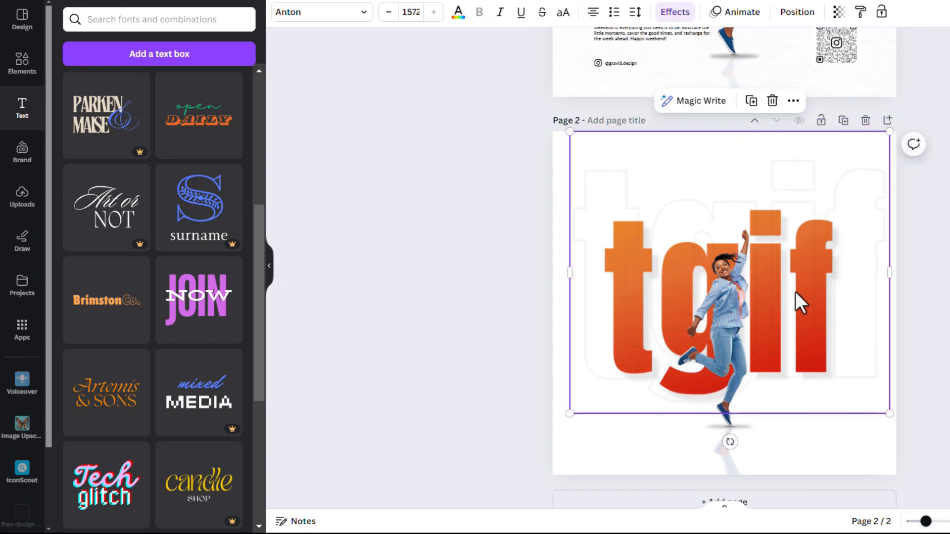
# Select the gradient tgif lettering layer and move it upward on page 2, keeping it horizontally centred.
pyautogui.click(803, 15)
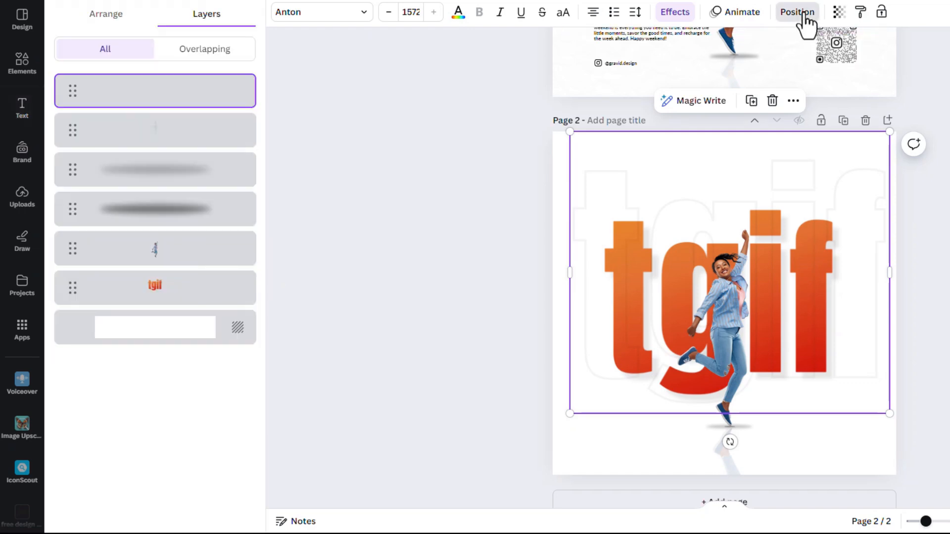
pyautogui.click(164, 287)
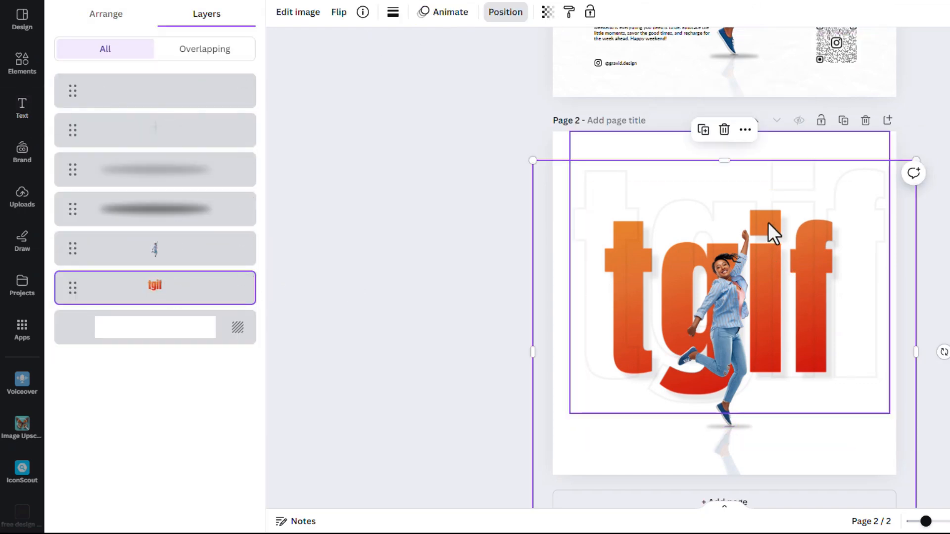
pyautogui.moveTo(767, 221); pyautogui.dragTo(768, 199)
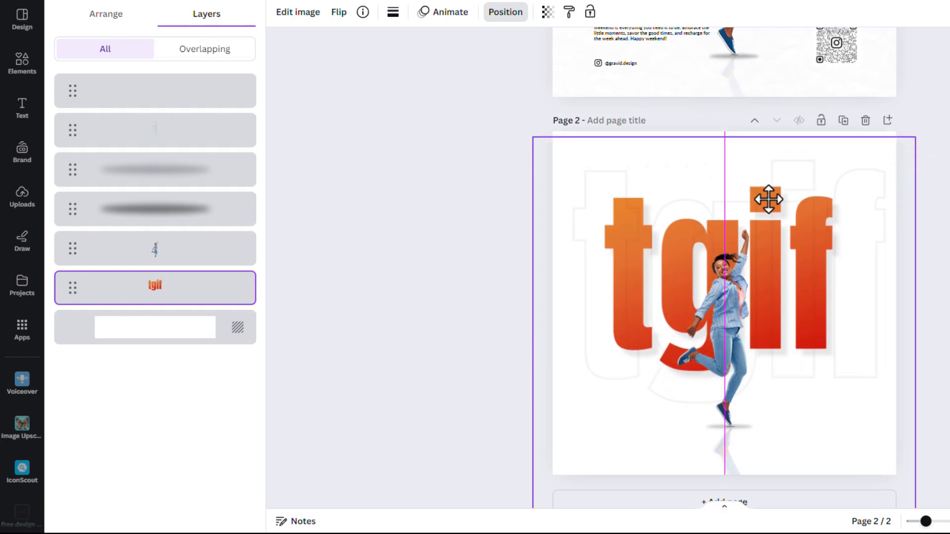
pyautogui.click(905, 227)
# Add the uploaded QR code to page 2, enlarge it, crop off its caption and move it to the page's lower-right area.
pyautogui.scroll(3, 675, 224)
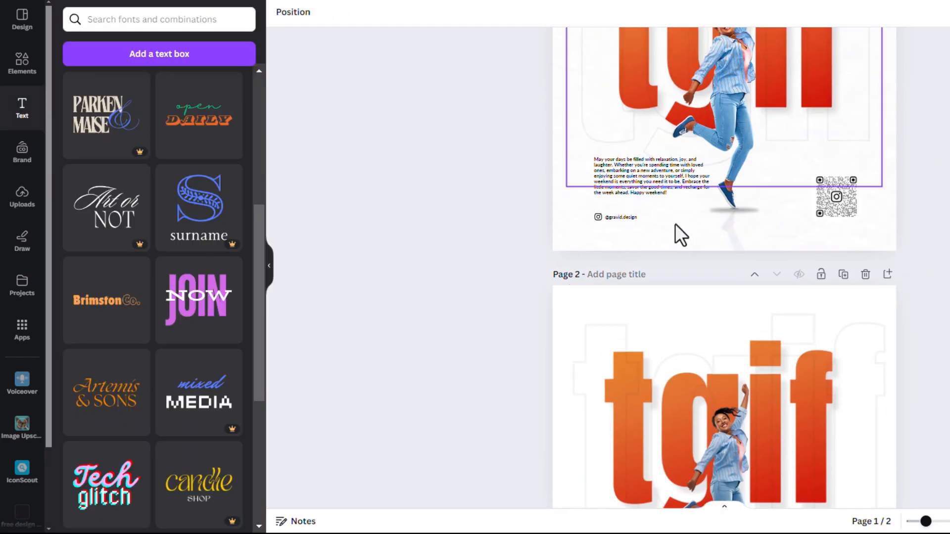
pyautogui.scroll(-4, 772, 257)
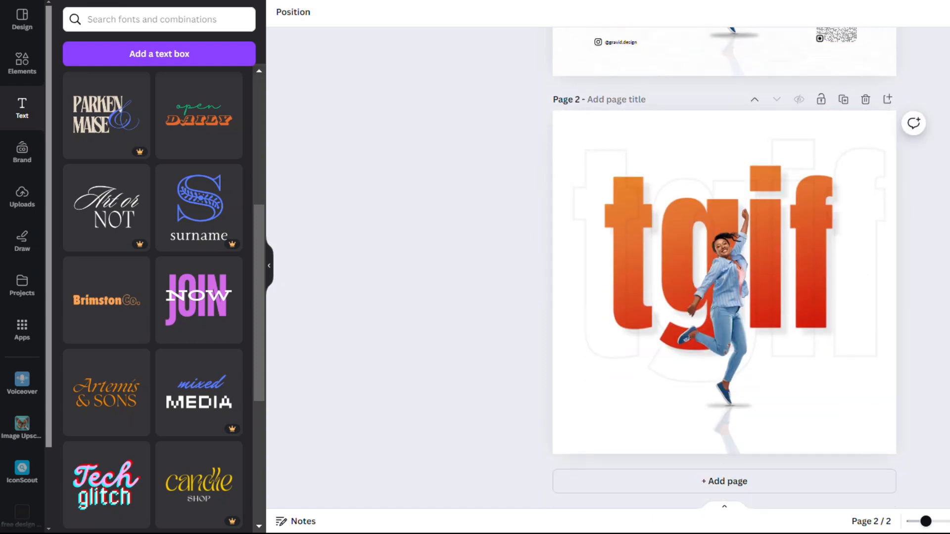
pyautogui.click(15, 208)
pyautogui.click(90, 344)
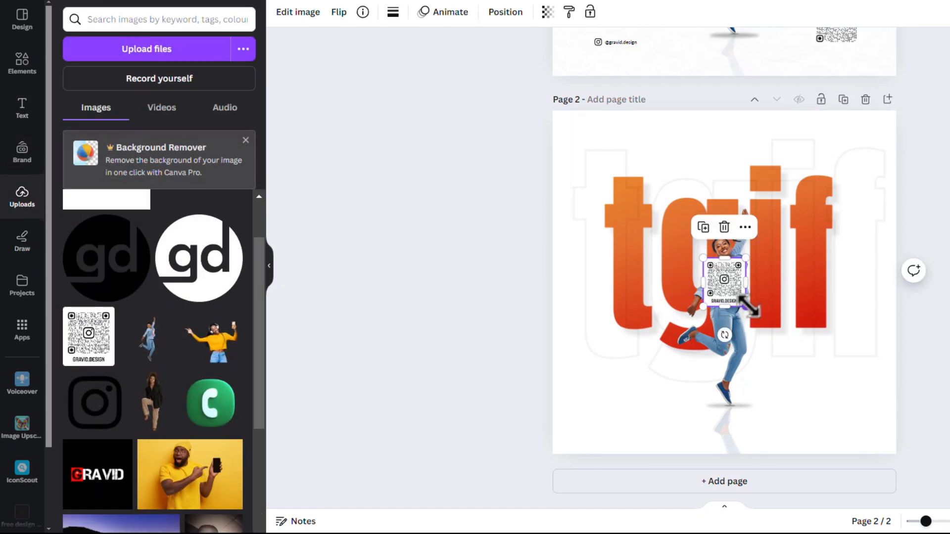
pyautogui.moveTo(745, 306); pyautogui.dragTo(807, 342)
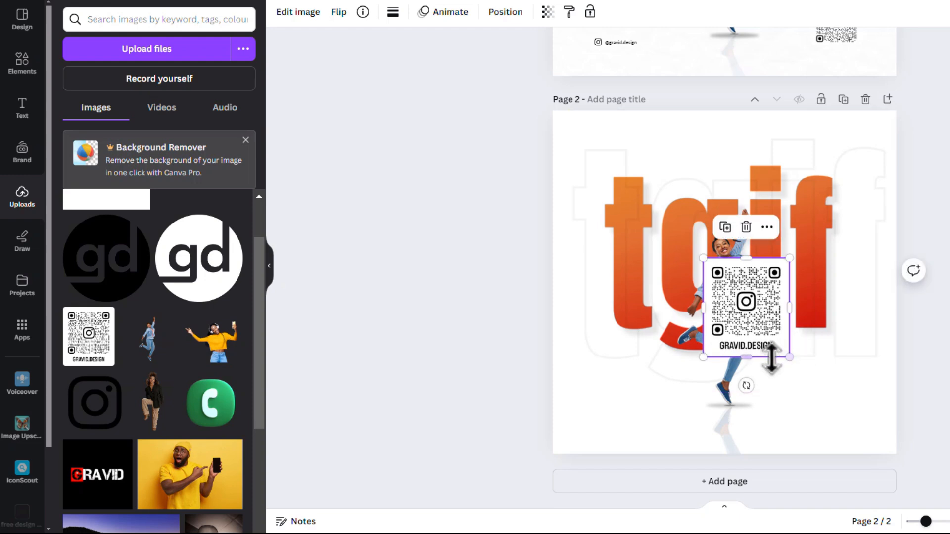
pyautogui.moveTo(747, 350); pyautogui.dragTo(754, 342)
pyautogui.moveTo(749, 307); pyautogui.dragTo(805, 394)
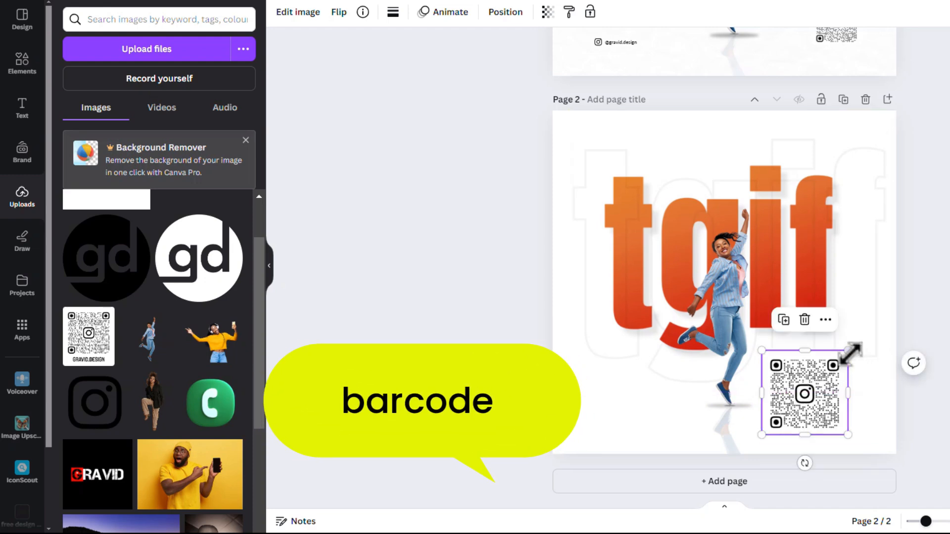
# Shrink the QR code and position it near the lower-right corner of page 2, inside the margin.
pyautogui.moveTo(847, 351); pyautogui.dragTo(835, 364)
pyautogui.moveTo(792, 408); pyautogui.dragTo(825, 411)
pyautogui.moveTo(868, 436); pyautogui.dragTo(866, 414)
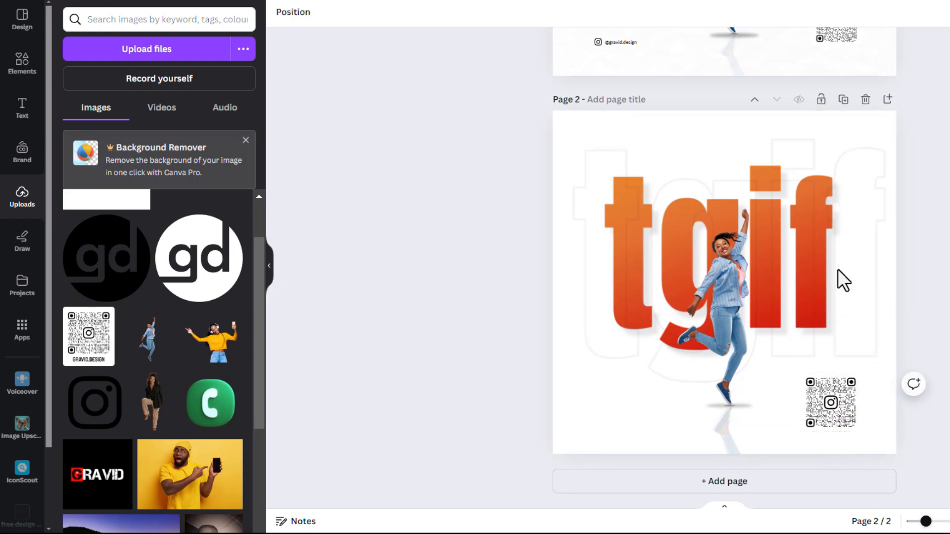
# Check the greeting paragraph's text settings on page 1, then add a new text box in the lower-left area of page 2.
pyautogui.scroll(2, 842, 277)
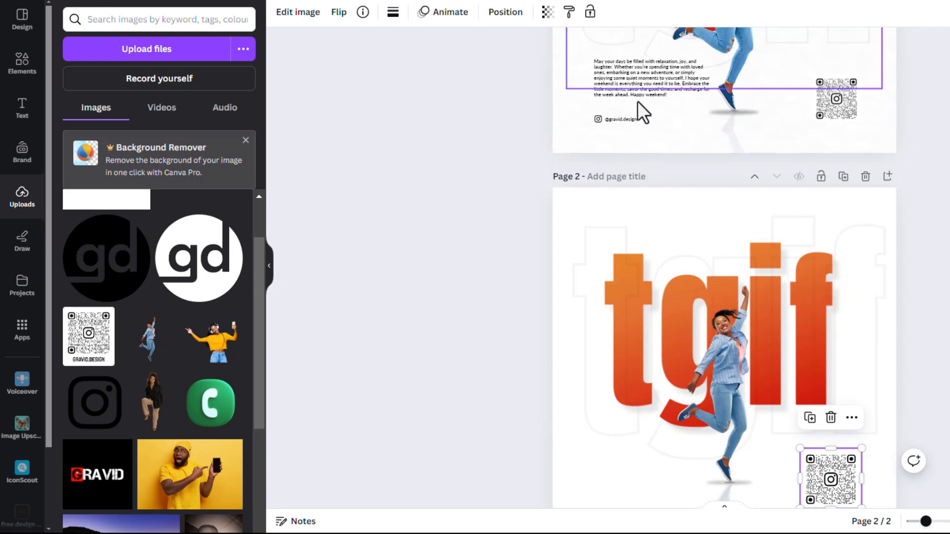
pyautogui.click(647, 69)
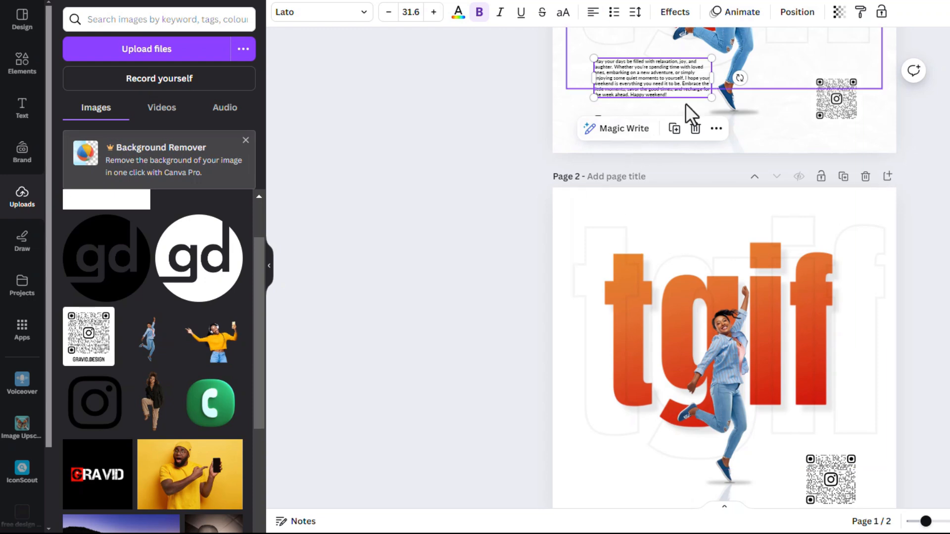
pyautogui.scroll(-2, 669, 192)
pyautogui.scroll(2, 638, 64)
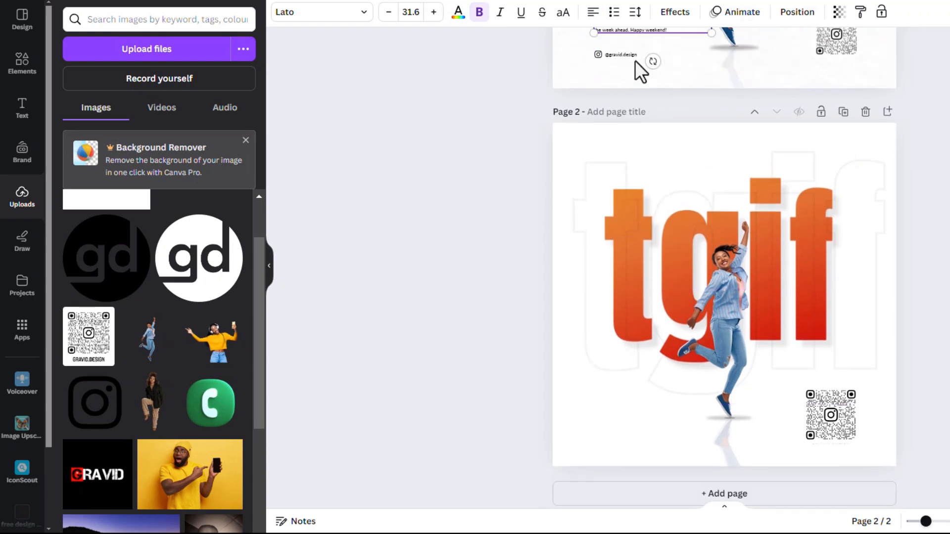
pyautogui.click(22, 110)
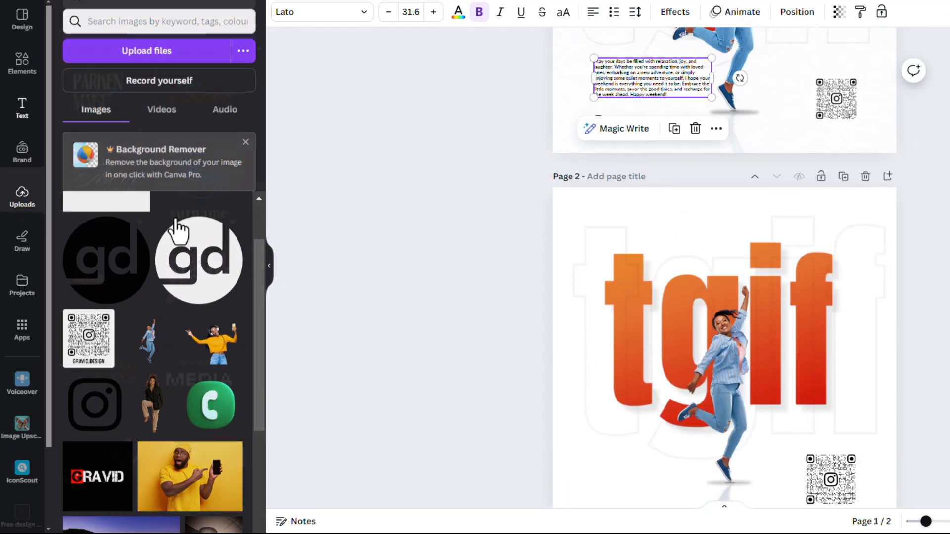
pyautogui.click(76, 64)
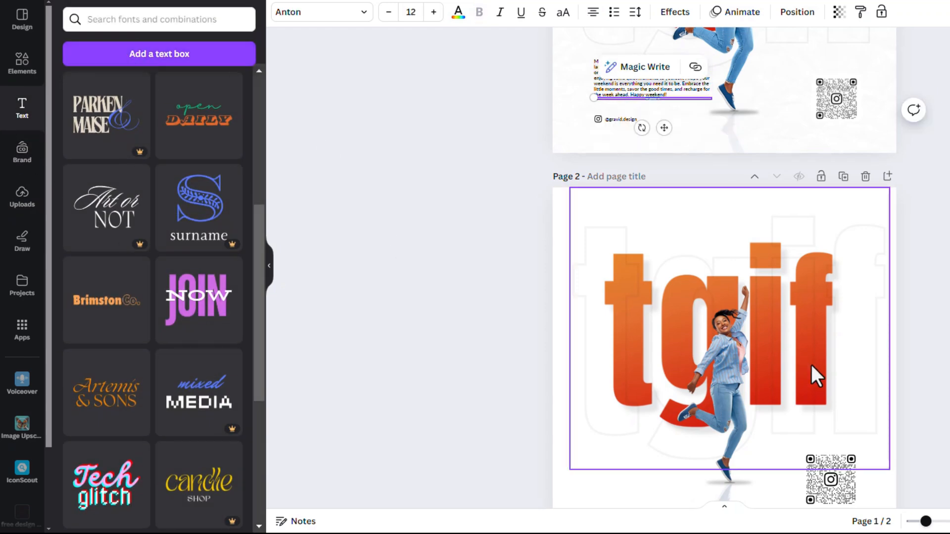
pyautogui.moveTo(663, 128); pyautogui.dragTo(663, 478)
pyautogui.scroll(-2, 696, 465)
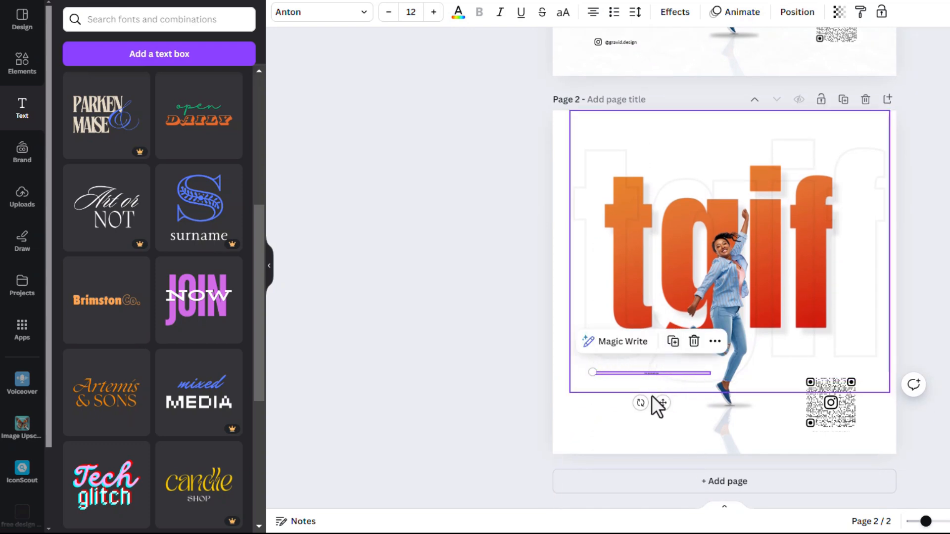
# Enlarge the placeholder text to size 91.7 and narrow its box so it wraps onto three lines beside the woman's feet.
pyautogui.moveTo(592, 373); pyautogui.dragTo(479, 415)
pyautogui.moveTo(483, 367); pyautogui.dragTo(297, 346)
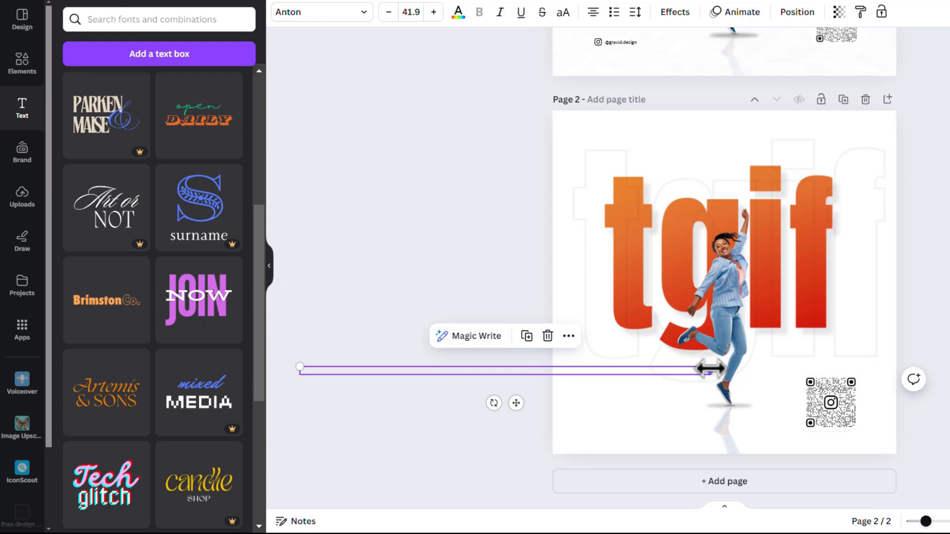
pyautogui.moveTo(710, 369); pyautogui.dragTo(583, 427)
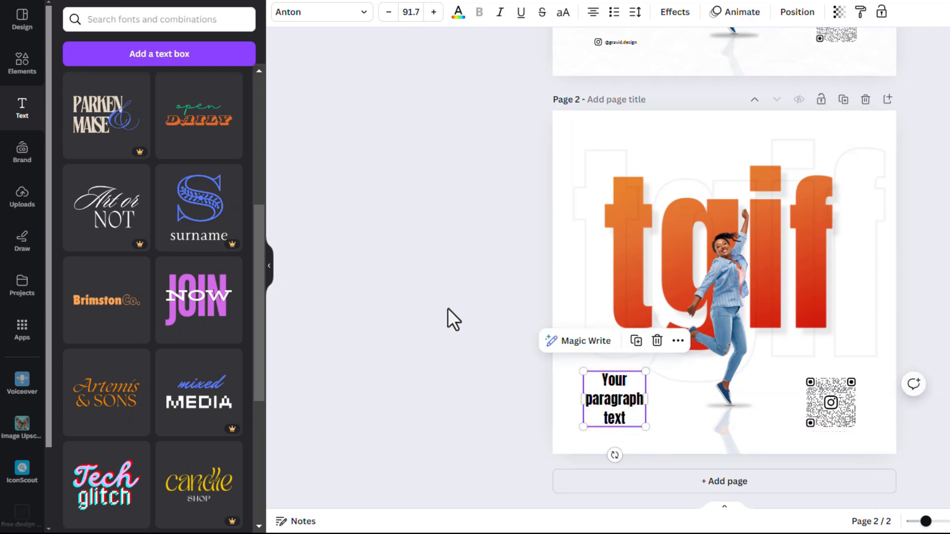
# Check the greeting's font on page 1 and set the placeholder text on page 2 to Lato.
pyautogui.scroll(3, 622, 193)
pyautogui.click(634, 157)
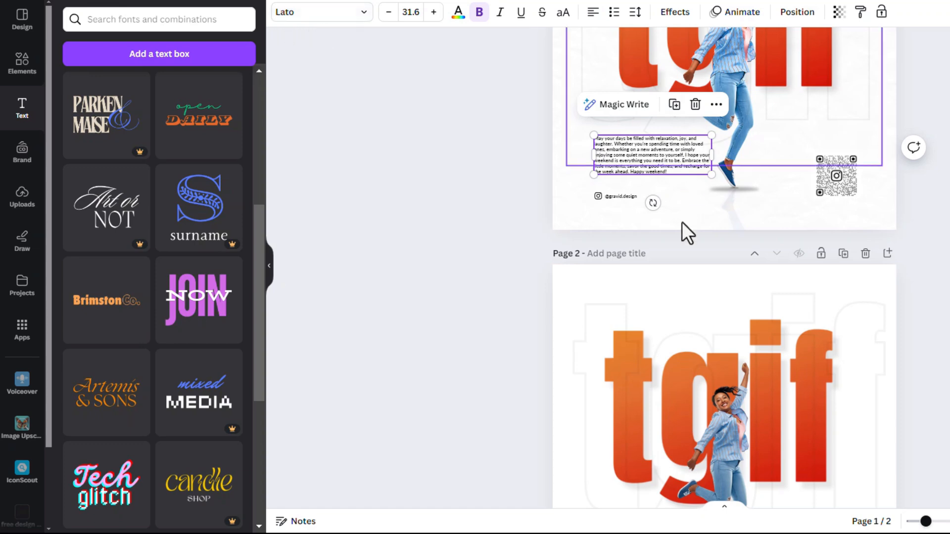
pyautogui.scroll(-3, 680, 237)
pyautogui.click(615, 402)
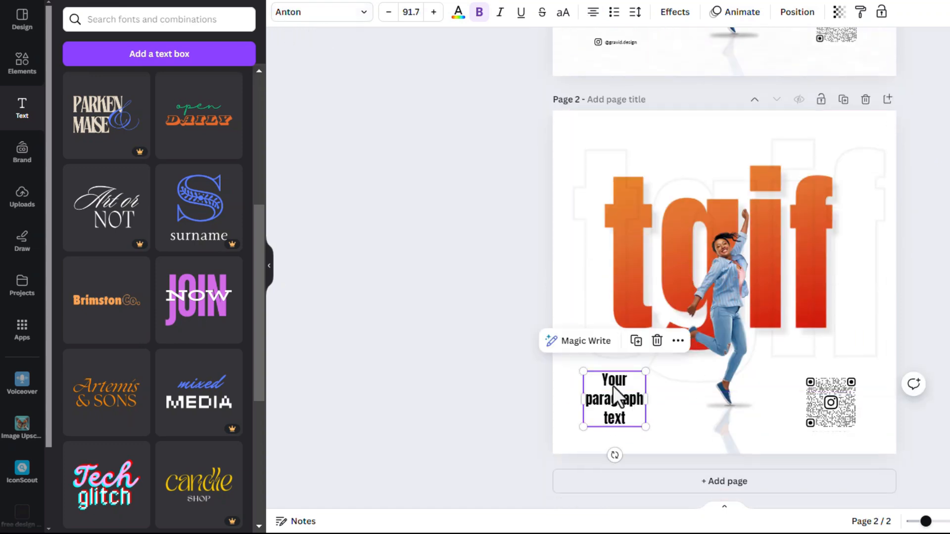
pyautogui.click(330, 14)
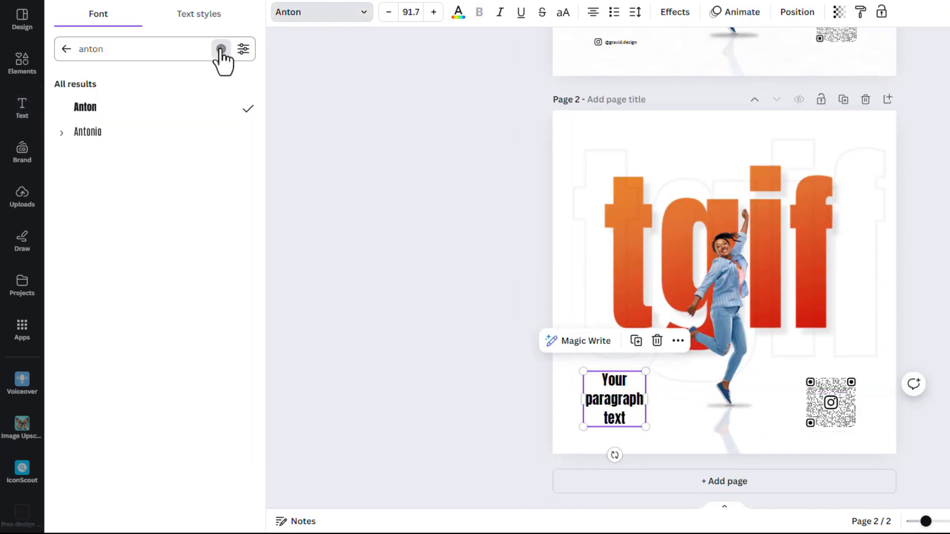
pyautogui.click(221, 49)
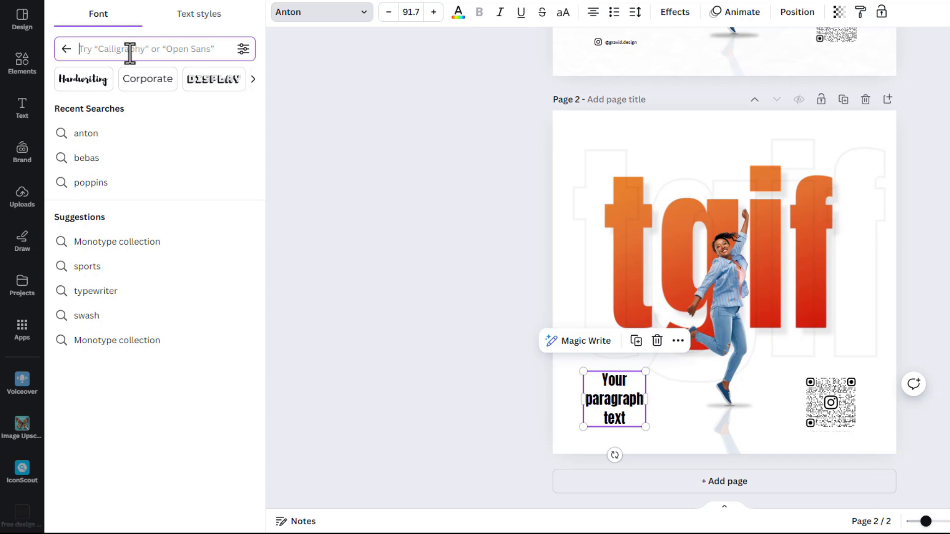
pyautogui.write('lato')
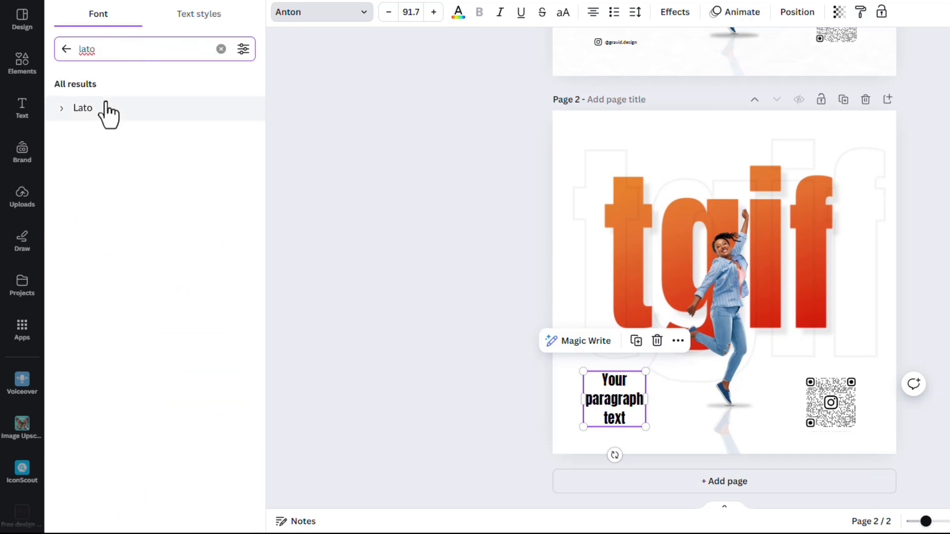
pyautogui.click(106, 107)
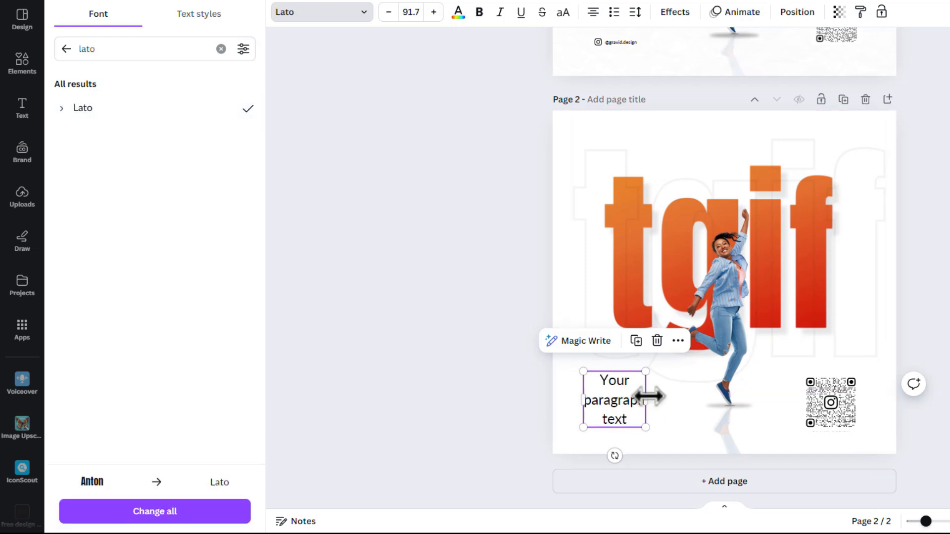
# Replace the placeholder text on page 2 with "friday wishes".
pyautogui.doubleClick(622, 395)
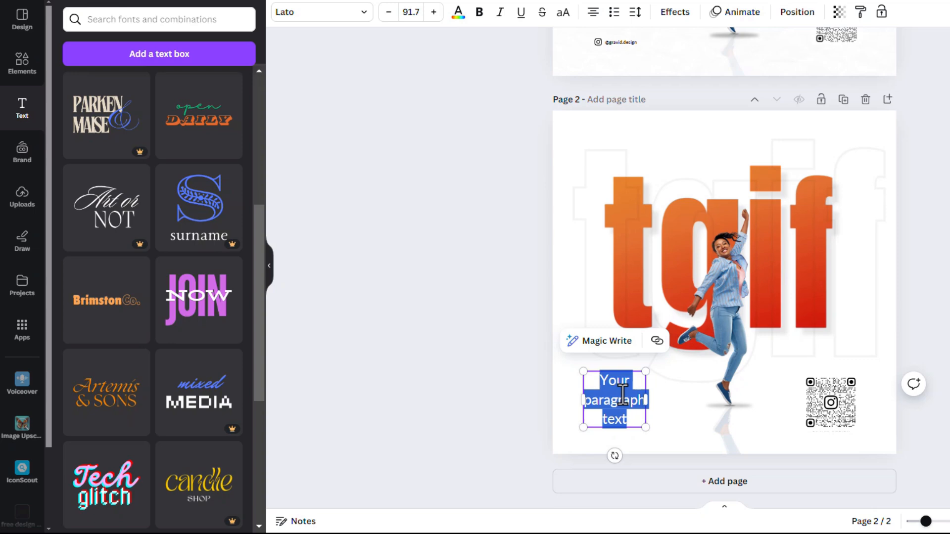
pyautogui.write('friday wishes')
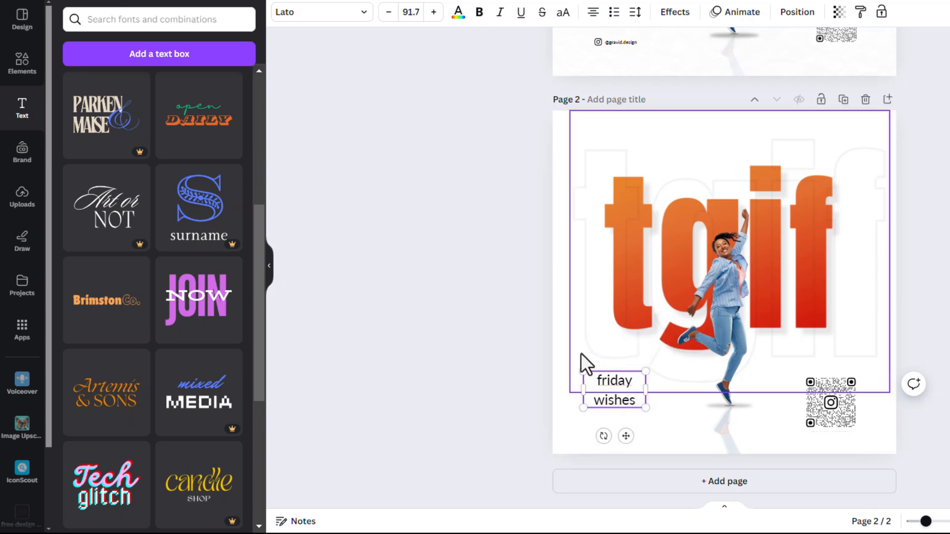
pyautogui.click(612, 398)
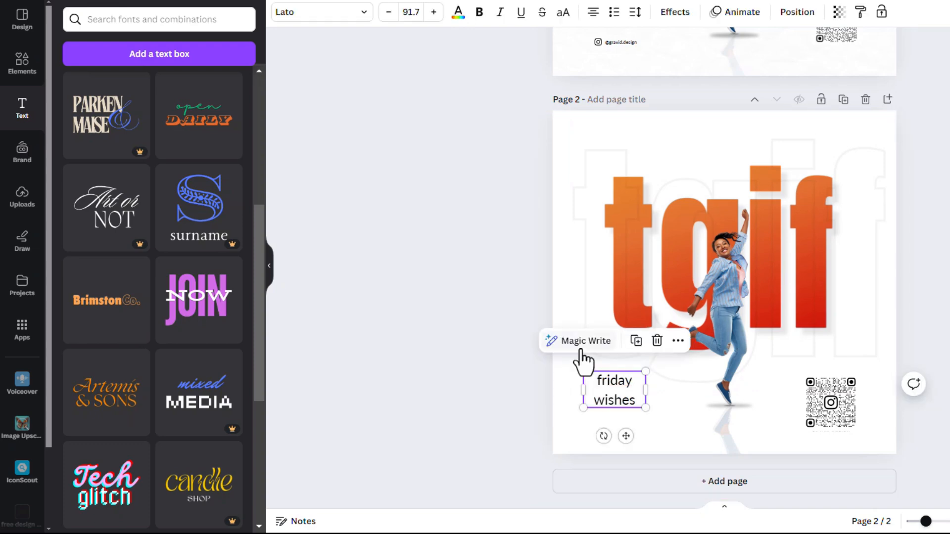
# Continue the "friday wishes" text with Magic Write, then narrow and shrink the generated paragraph to font size 30.4.
pyautogui.click(579, 352)
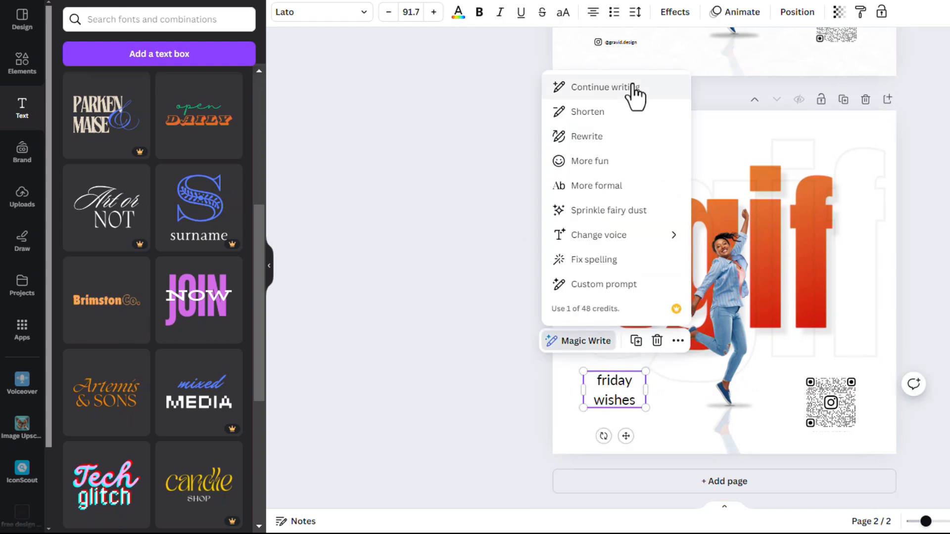
pyautogui.click(618, 88)
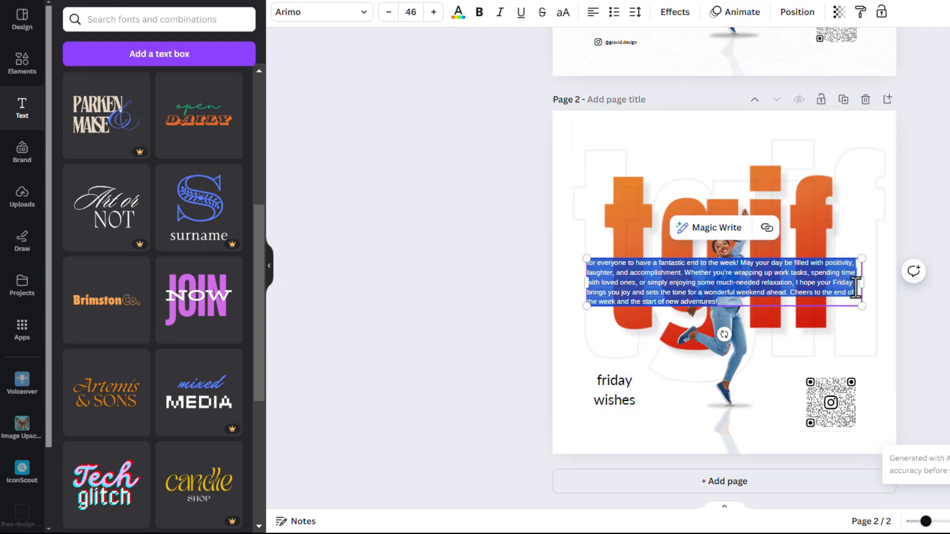
pyautogui.moveTo(861, 283); pyautogui.dragTo(737, 283)
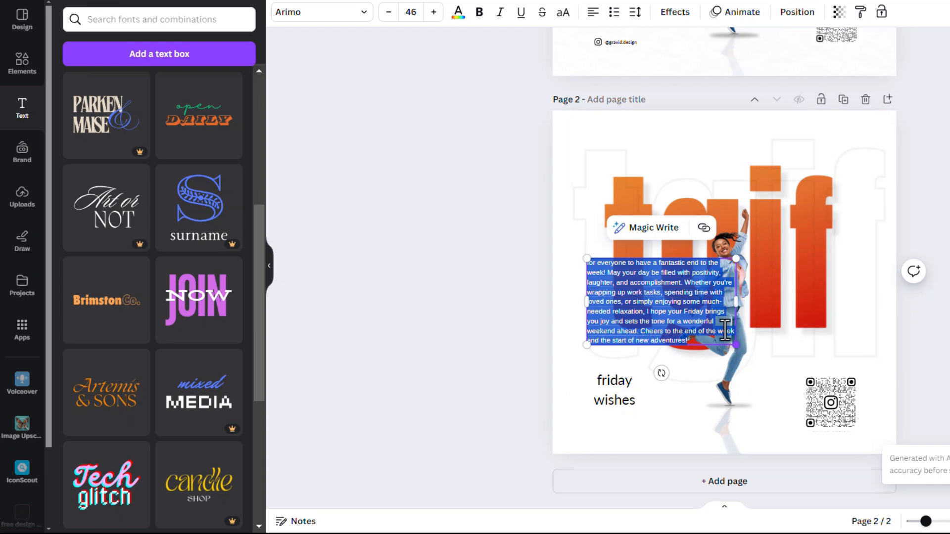
pyautogui.moveTo(736, 345); pyautogui.dragTo(721, 293)
# Delete the "friday wishes" text and move the generated paragraph into its place in the page's lower-left area.
pyautogui.click(627, 378)
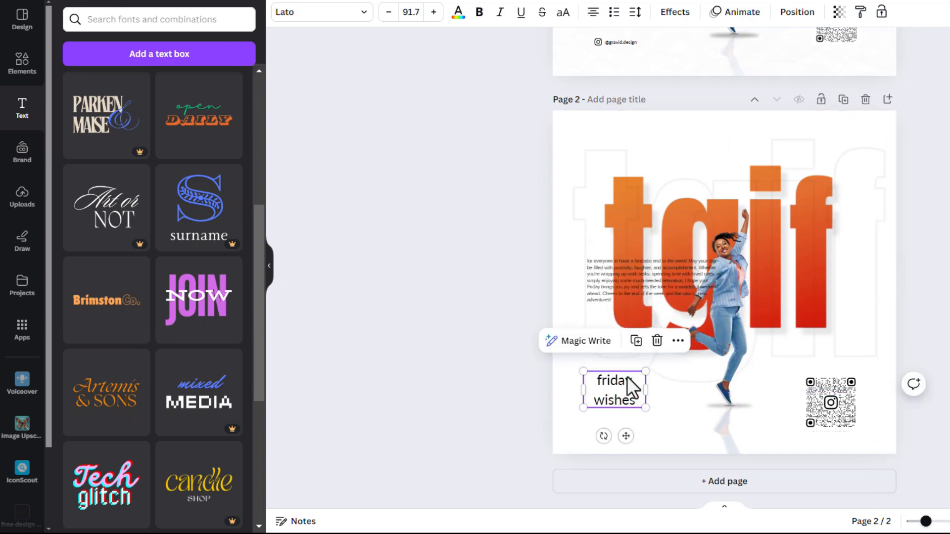
pyautogui.click(657, 344)
pyautogui.moveTo(615, 297); pyautogui.dragTo(606, 403)
# Read the generated greeting paragraph up close and shorten it with Magic Write.
pyautogui.scroll(3, 695, 422)
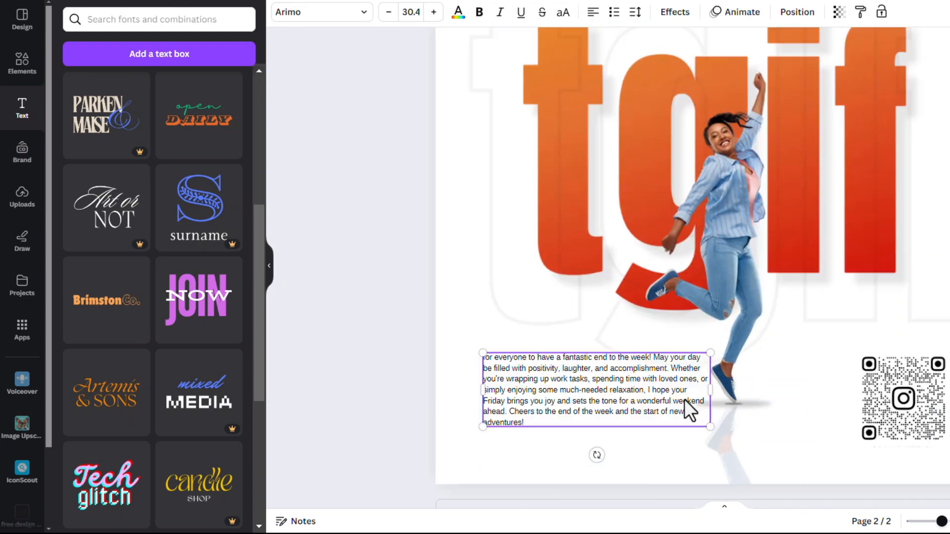
pyautogui.scroll(2, 684, 399)
pyautogui.scroll(-4, 634, 403)
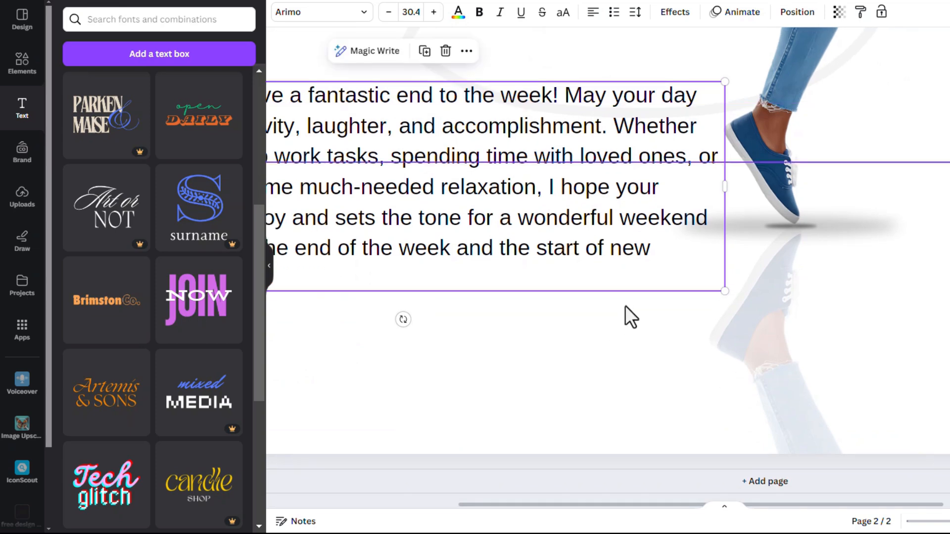
pyautogui.moveTo(574, 504); pyautogui.dragTo(446, 503)
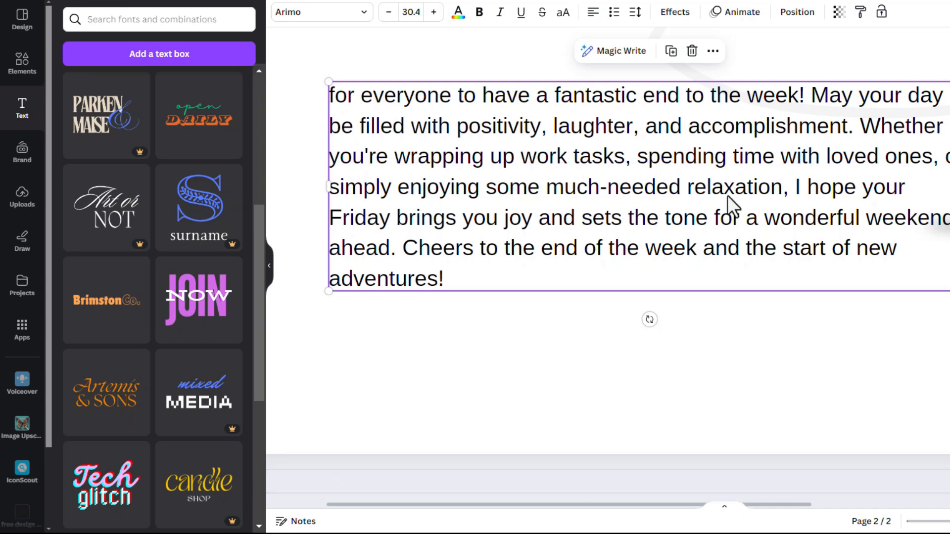
pyautogui.click(624, 52)
pyautogui.click(638, 107)
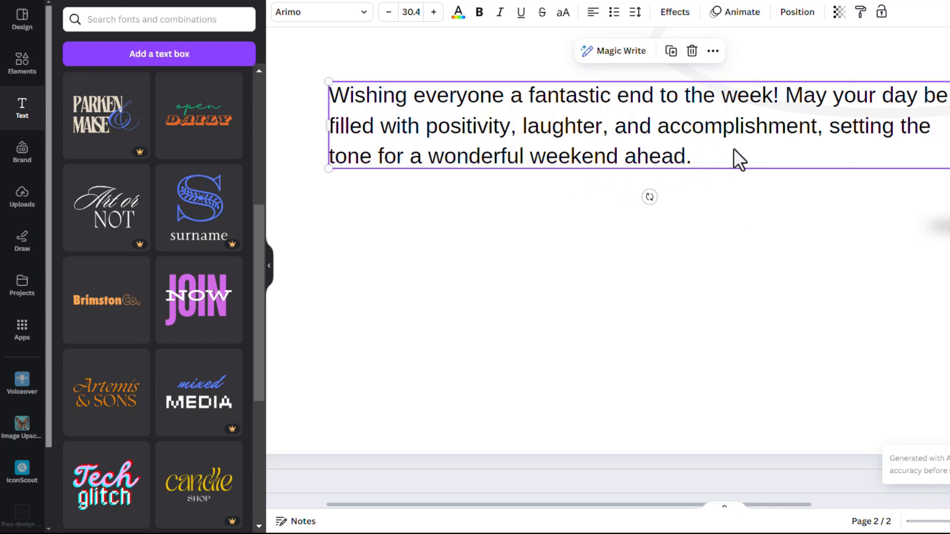
# Make the shortened greeting bold and adjust its box width so the text wraps onto four lines.
pyautogui.moveTo(948, 126); pyautogui.dragTo(780, 168)
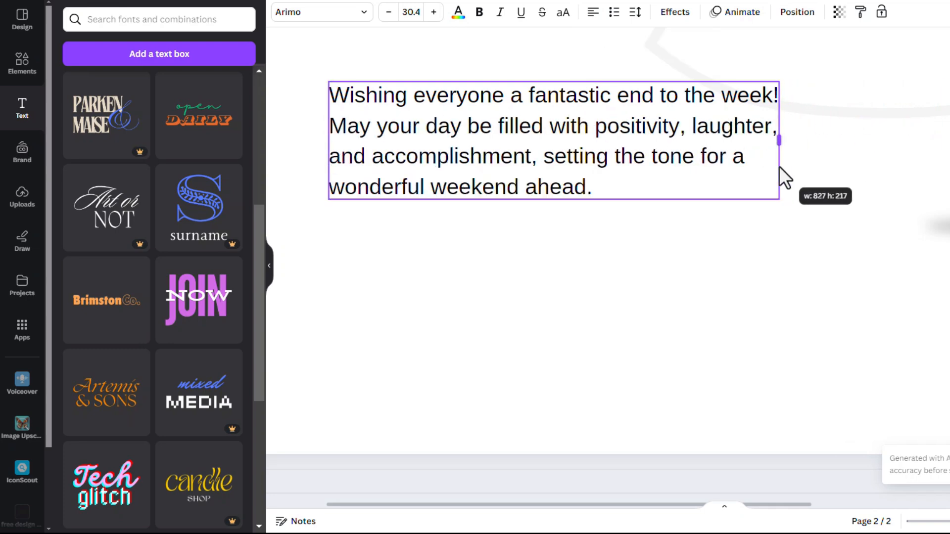
pyautogui.click(482, 19)
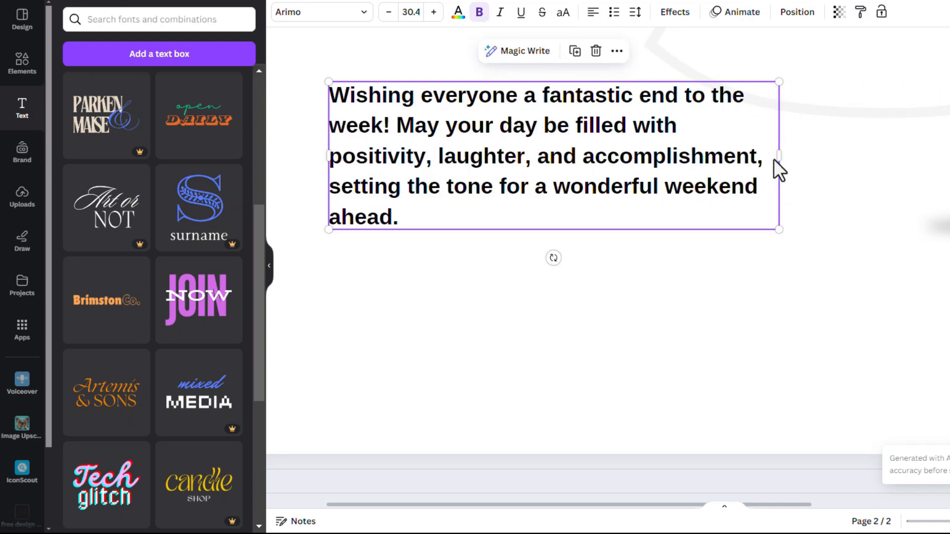
pyautogui.moveTo(780, 154); pyautogui.dragTo(838, 152)
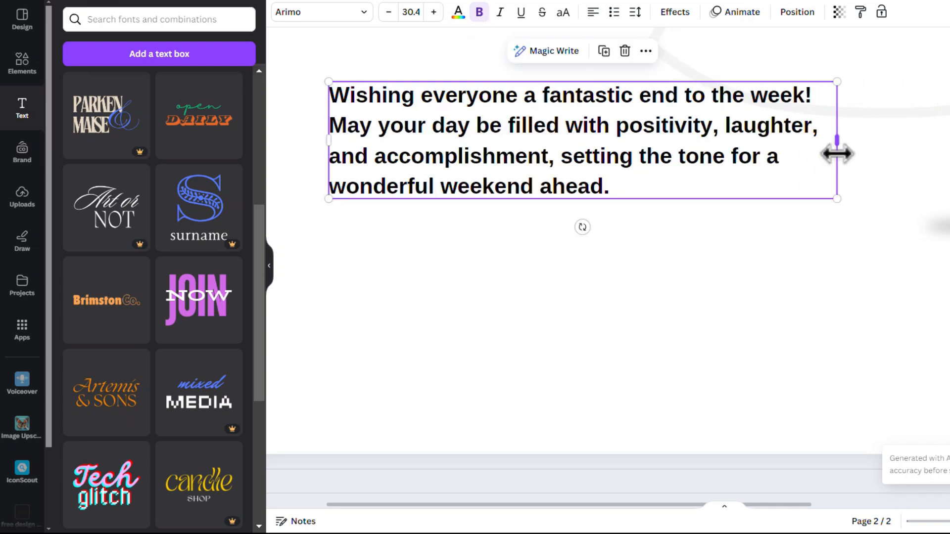
pyautogui.click(630, 317)
# Review the whole of page 2 and move the greeting text slightly down and to the right.
pyautogui.scroll(-5, 704, 307)
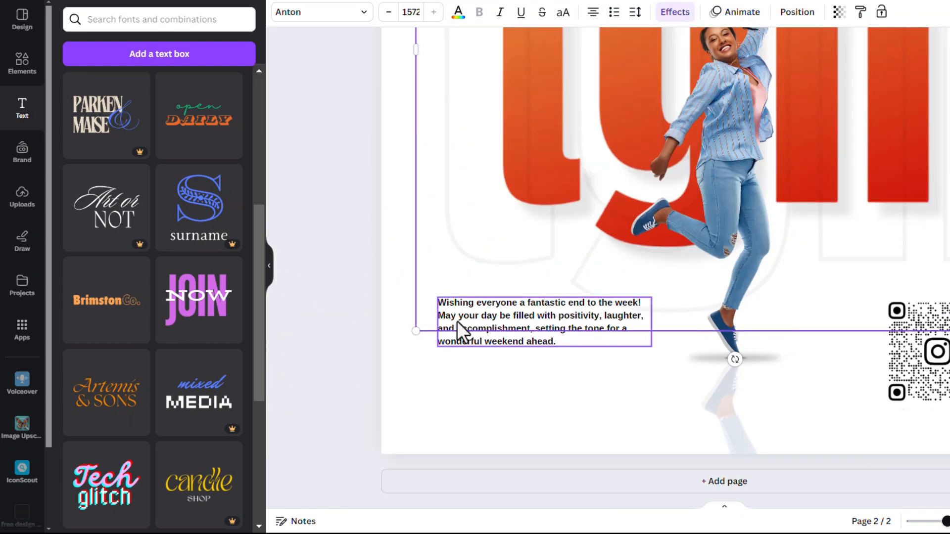
pyautogui.scroll(2, 615, 384)
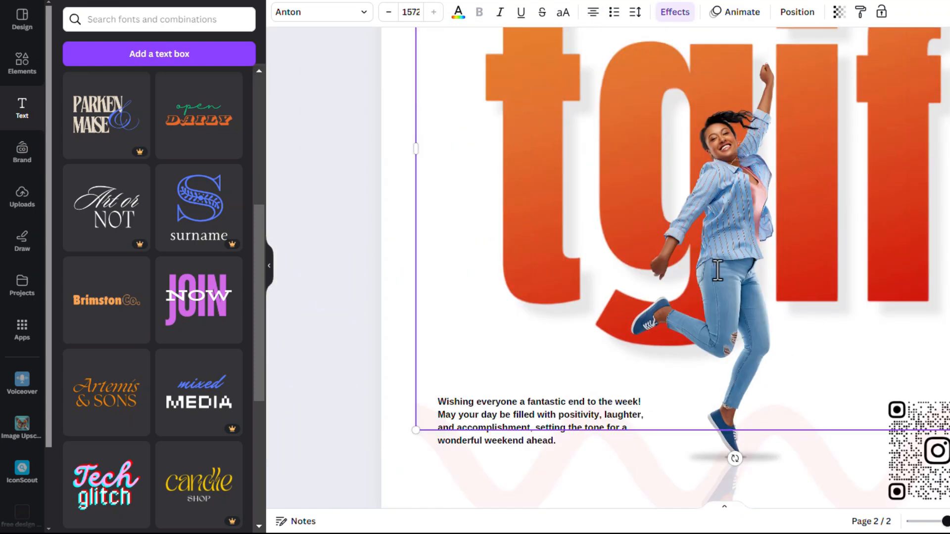
pyautogui.click(343, 343)
pyautogui.scroll(-5, 682, 332)
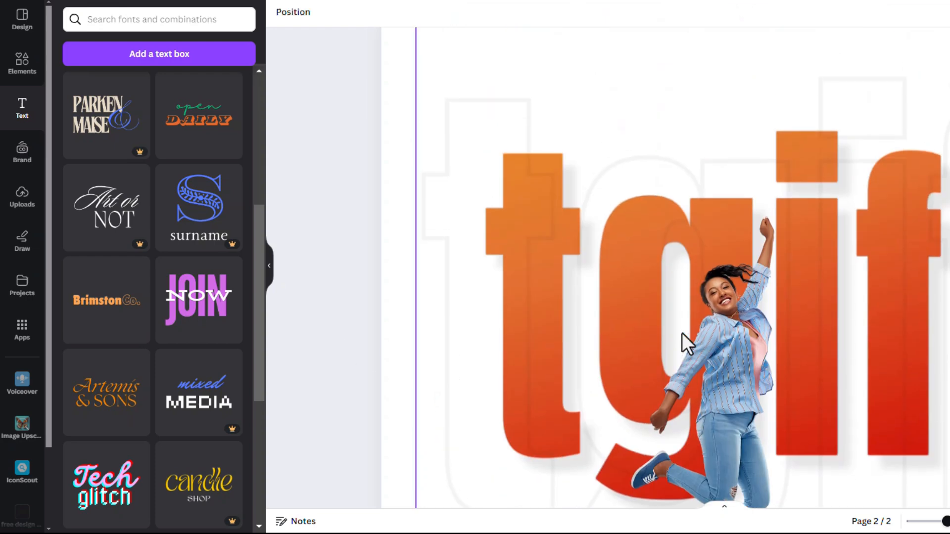
pyautogui.scroll(-1, 686, 338)
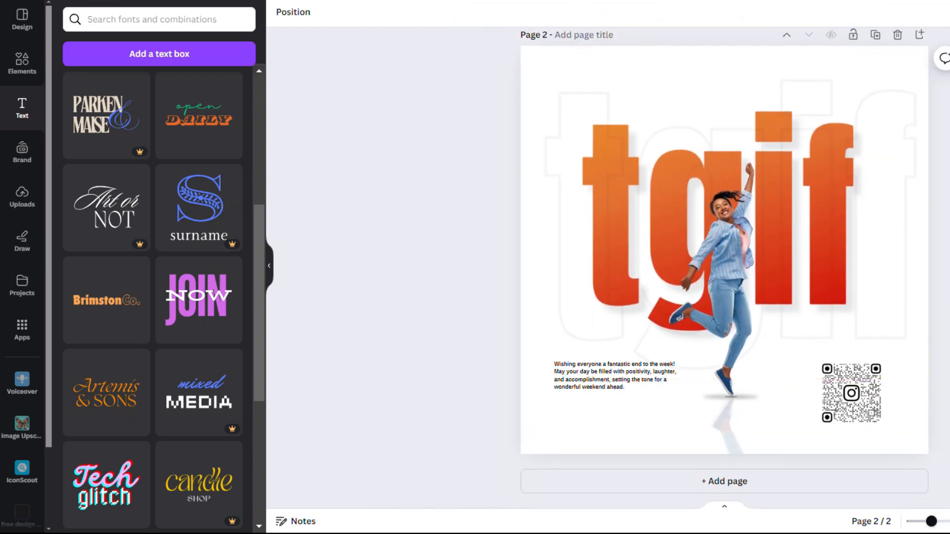
pyautogui.click(599, 387)
pyautogui.moveTo(600, 388); pyautogui.dragTo(605, 391)
pyautogui.click(742, 373)
pyautogui.click(625, 398)
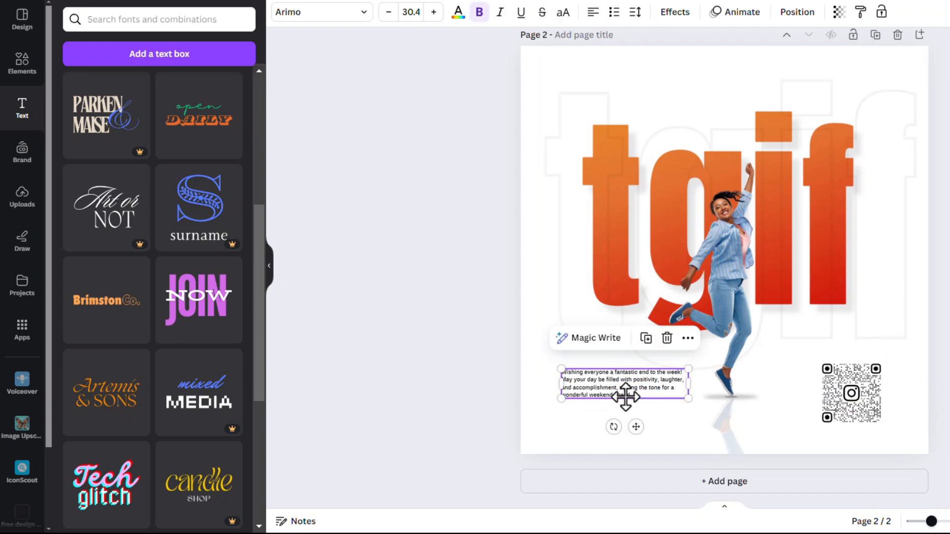
pyautogui.click(647, 340)
pyautogui.moveTo(628, 392); pyautogui.dragTo(616, 433)
pyautogui.doubleClick(616, 436)
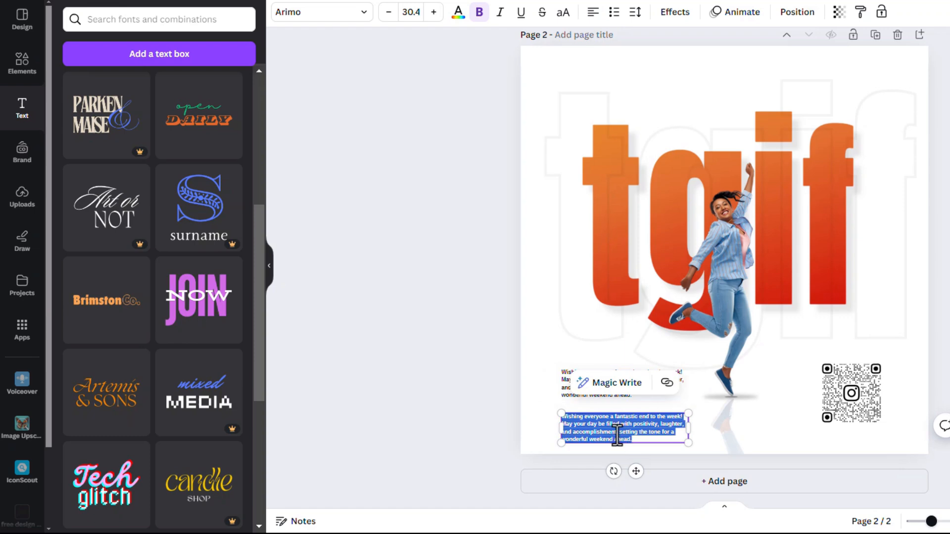
pyautogui.press('BackSpace')
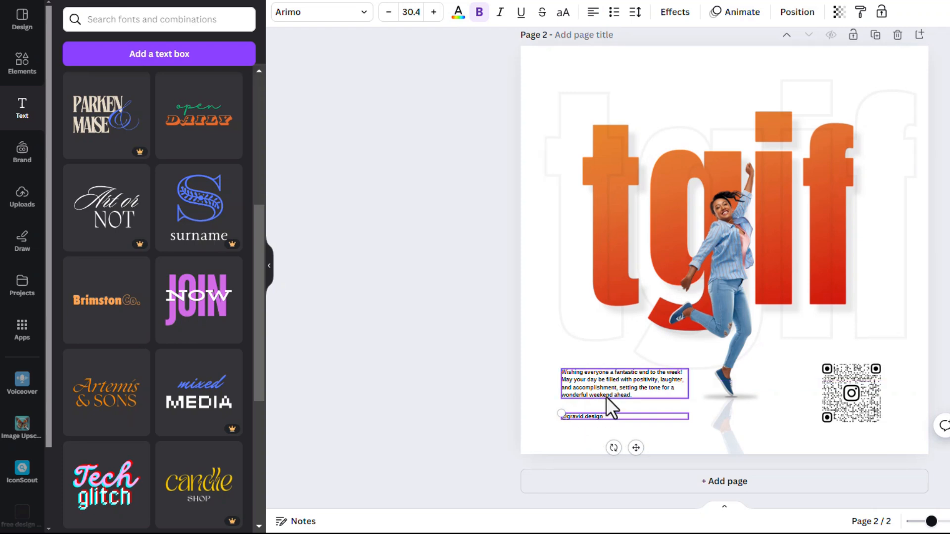
# Enlarge the greeting text to size 37.9 and move it slightly up.
pyautogui.click(581, 375)
pyautogui.moveTo(688, 369); pyautogui.dragTo(720, 361)
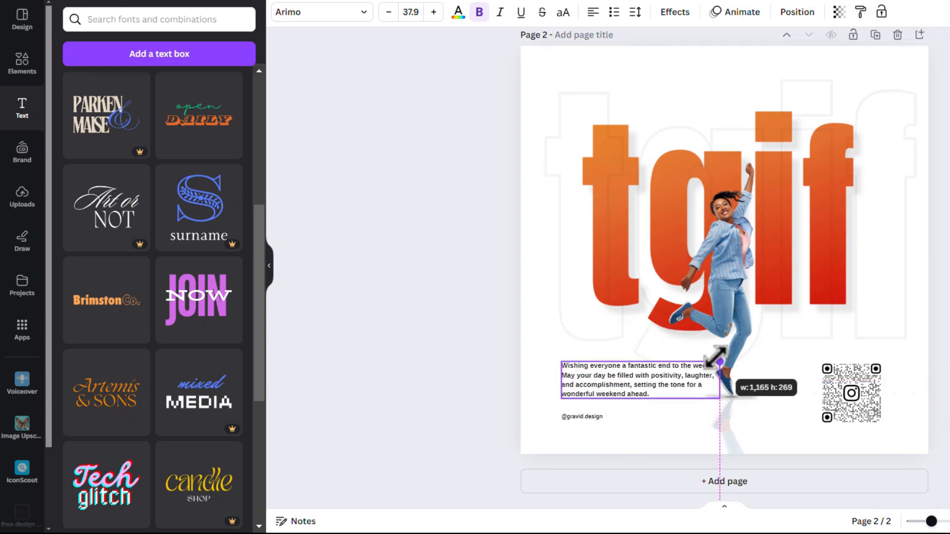
pyautogui.click(933, 350)
pyautogui.moveTo(611, 386); pyautogui.dragTo(611, 383)
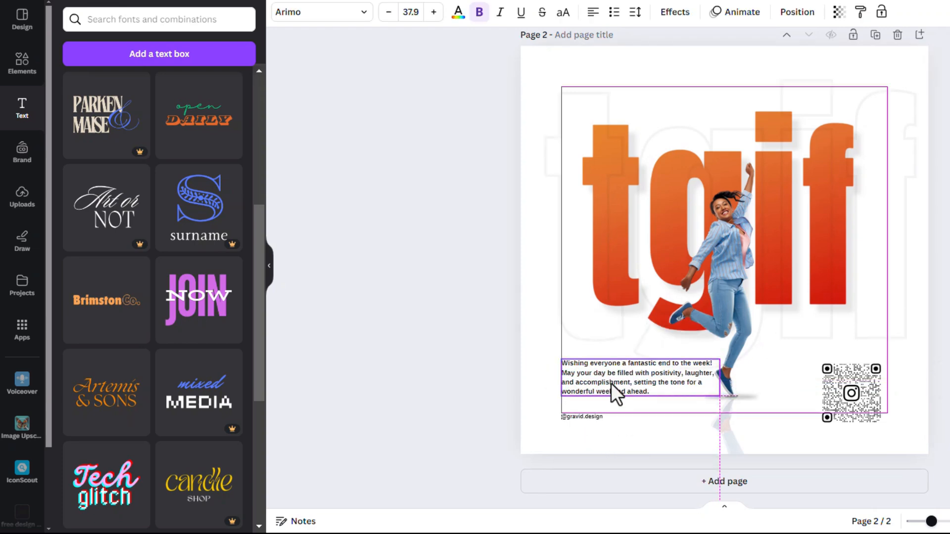
# Try the other paragraph alignments on the greeting text and return it to left alignment.
pyautogui.click(592, 12)
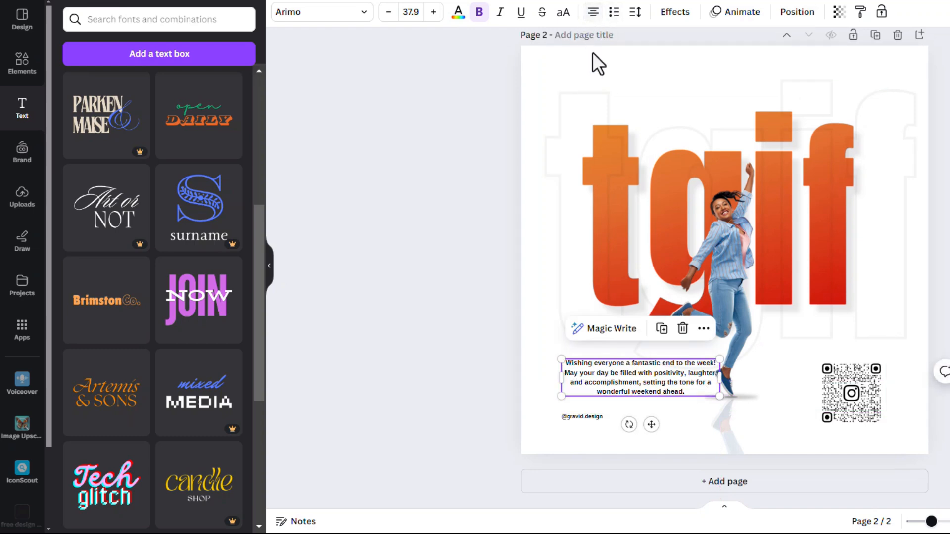
pyautogui.click(593, 14)
pyautogui.click(593, 14)
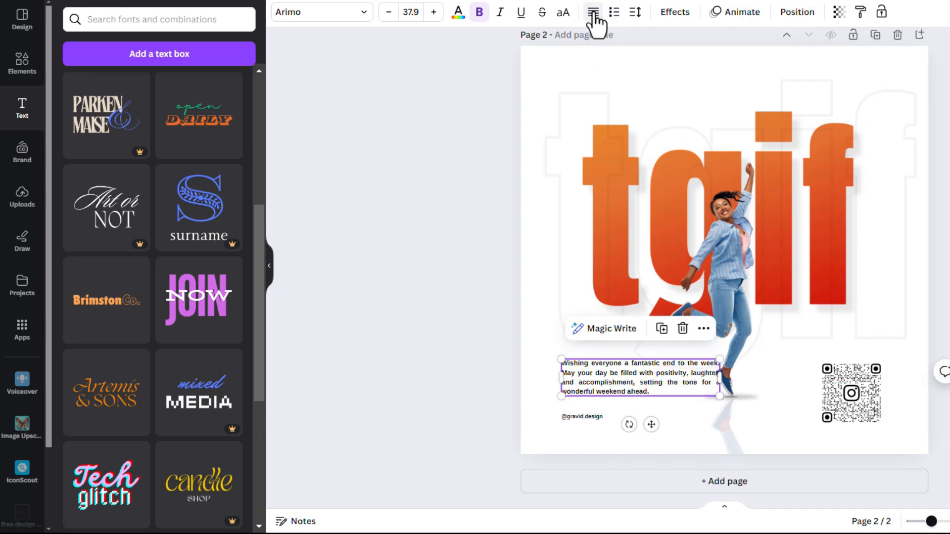
pyautogui.click(593, 14)
# Set the greeting's line spacing to 1.09, resize it to wrap onto five lines at size 42.8, and move it slightly up.
pyautogui.click(634, 12)
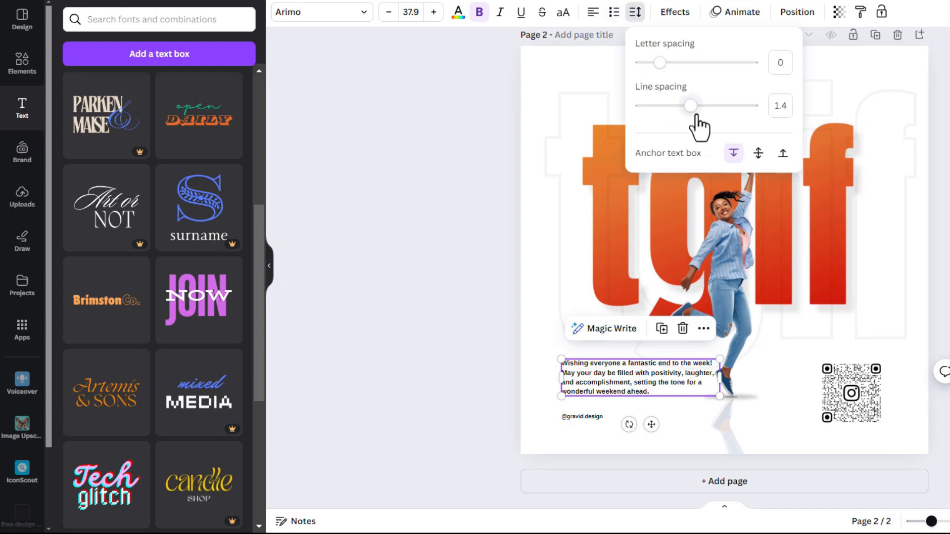
pyautogui.moveTo(691, 114); pyautogui.dragTo(671, 116)
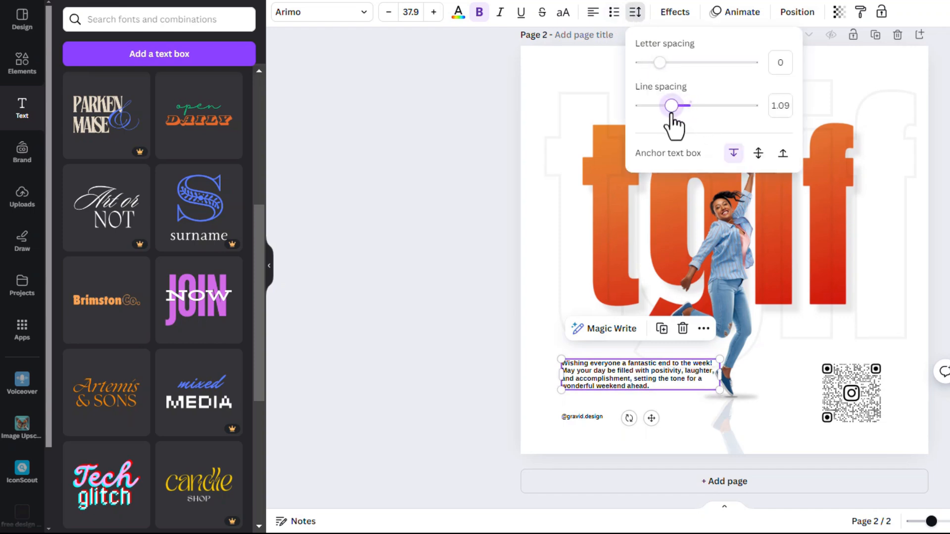
pyautogui.moveTo(721, 374); pyautogui.dragTo(690, 405)
pyautogui.click(942, 307)
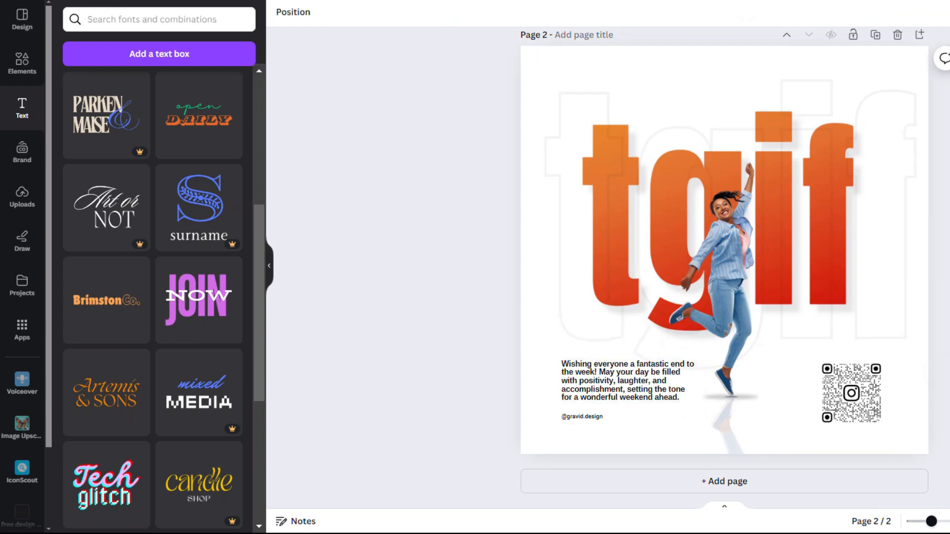
pyautogui.click(602, 389)
pyautogui.moveTo(602, 389); pyautogui.dragTo(602, 383)
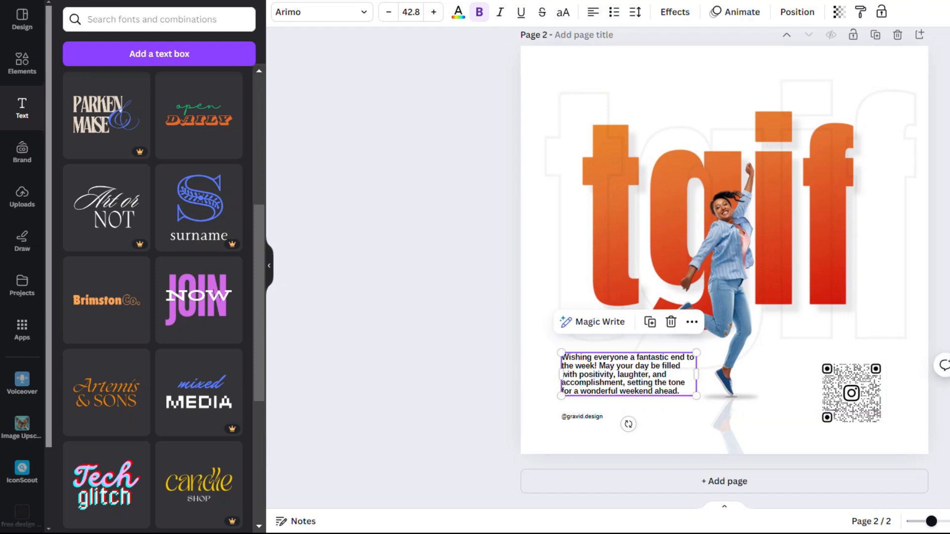
pyautogui.click(595, 415)
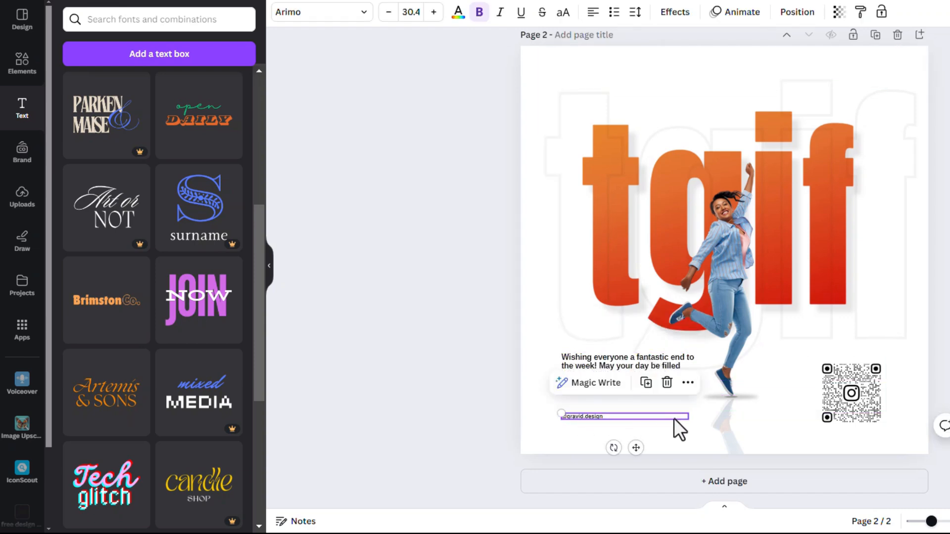
pyautogui.moveTo(561, 413); pyautogui.dragTo(553, 413)
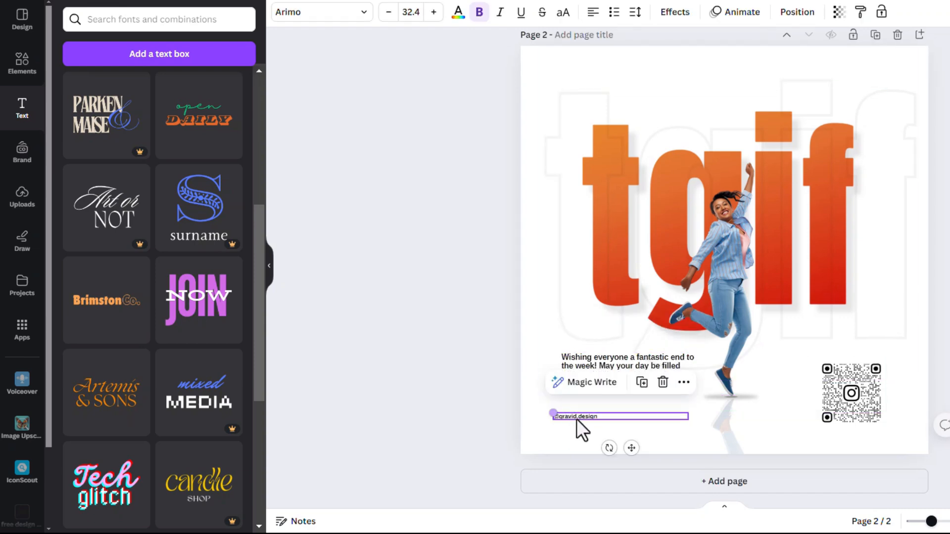
pyautogui.moveTo(626, 446); pyautogui.dragTo(642, 448)
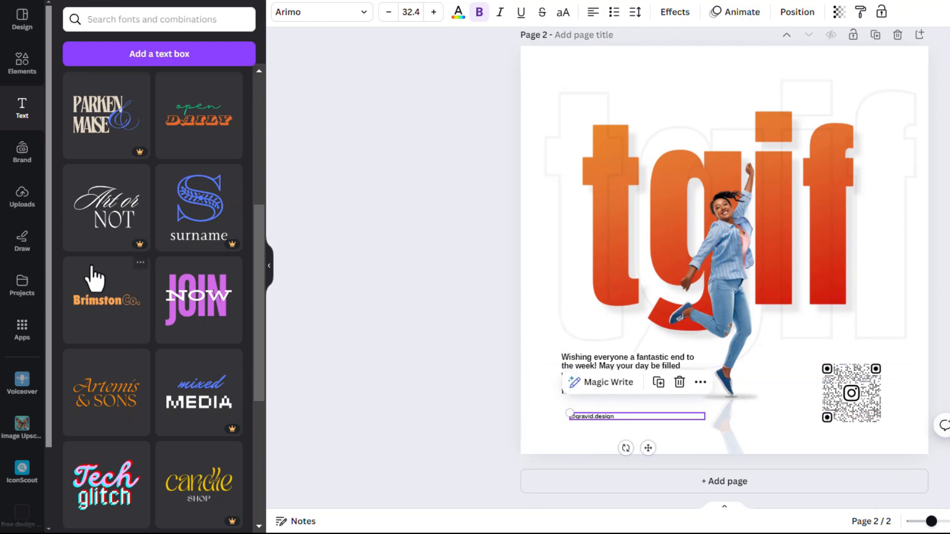
pyautogui.click(21, 204)
pyautogui.scroll(-5, 149, 297)
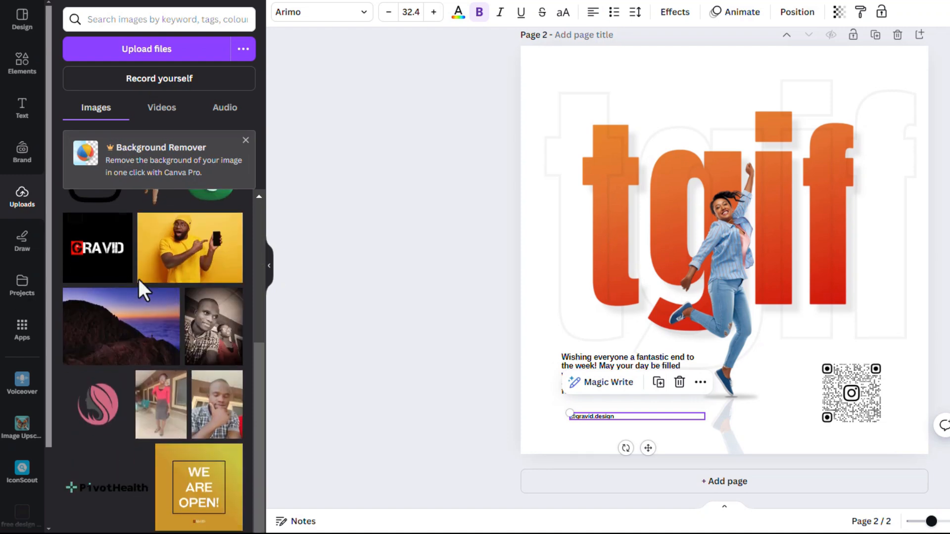
pyautogui.scroll(2, 109, 277)
pyautogui.click(87, 260)
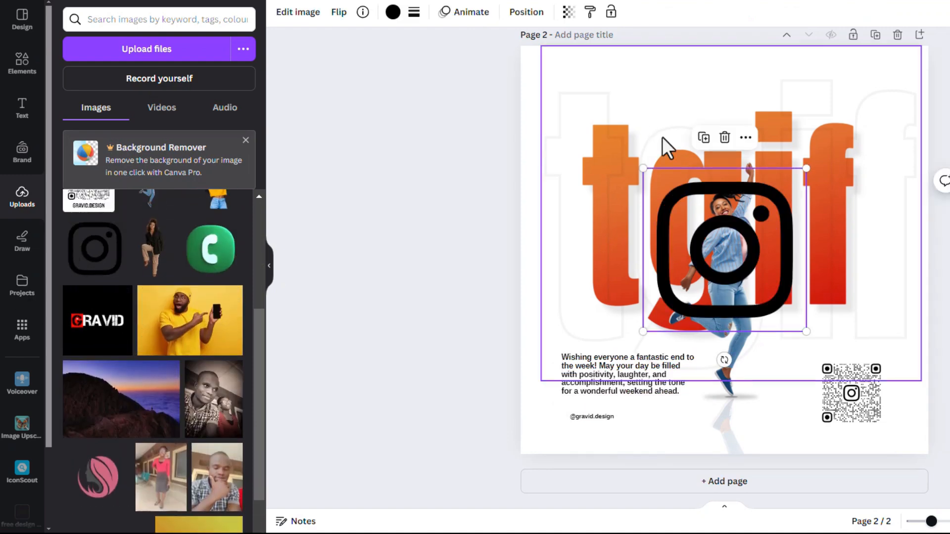
pyautogui.moveTo(642, 168); pyautogui.dragTo(792, 327)
pyautogui.moveTo(813, 365); pyautogui.dragTo(577, 452)
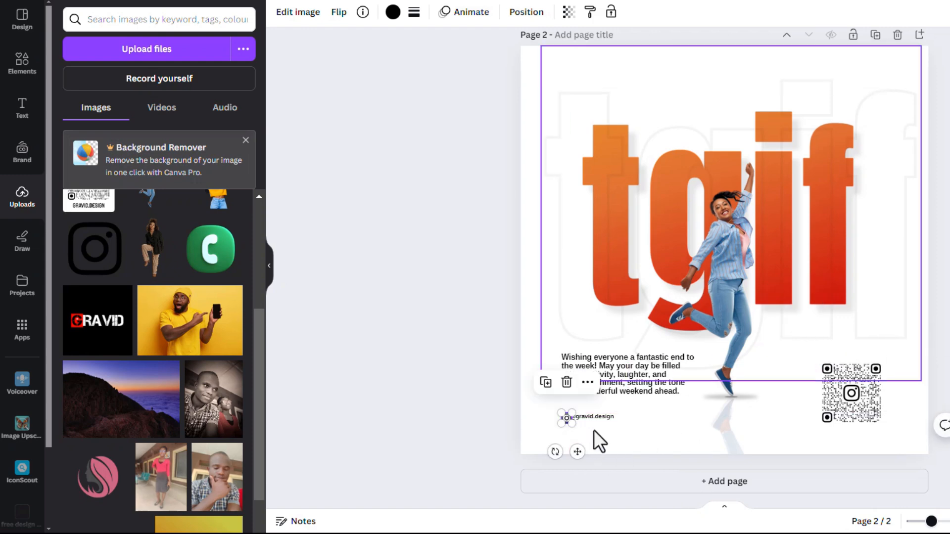
pyautogui.scroll(5, 599, 442)
pyautogui.click(424, 403)
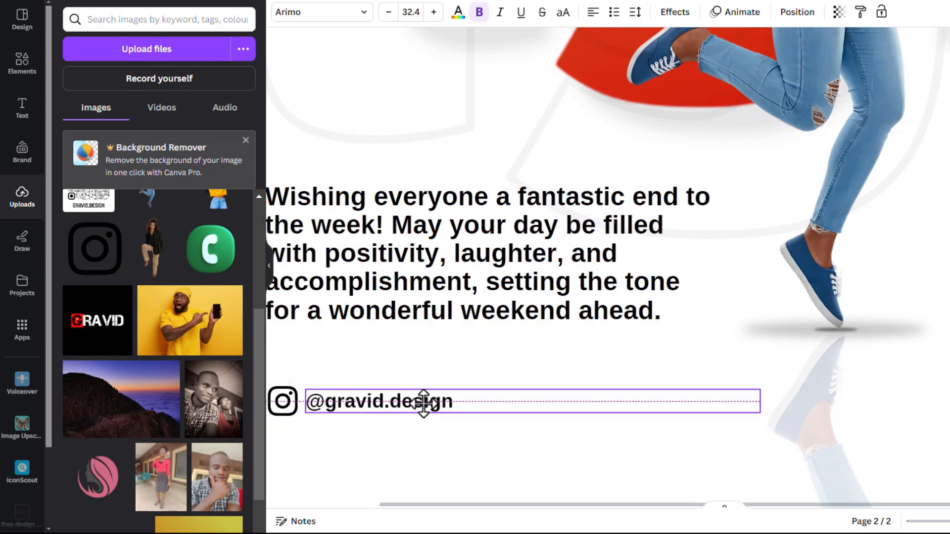
pyautogui.moveTo(423, 403); pyautogui.dragTo(423, 403)
pyautogui.scroll(-5, 782, 337)
pyautogui.click(942, 392)
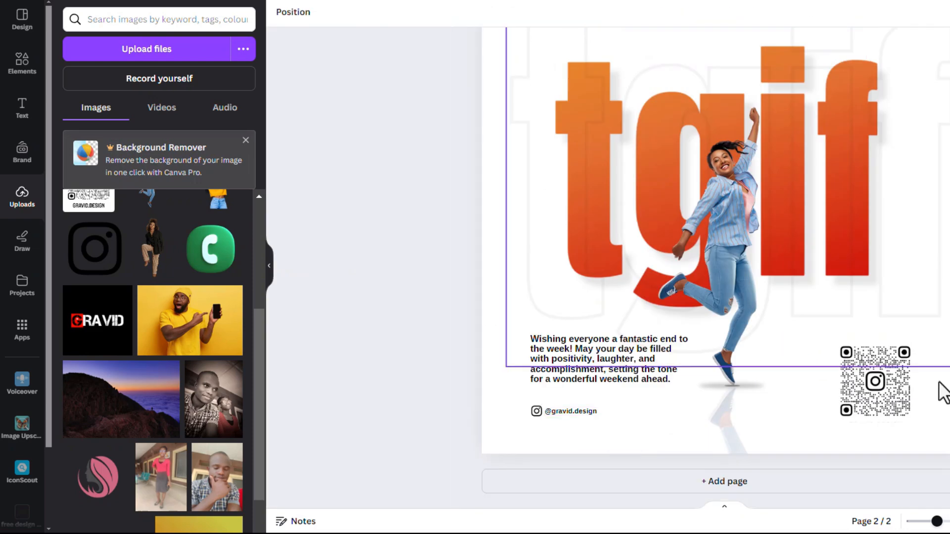
# Compare page 2 with the original poster on page 1, examining the original's background, shadow and reflection up close.
pyautogui.scroll(-3, 703, 363)
pyautogui.scroll(7, 705, 167)
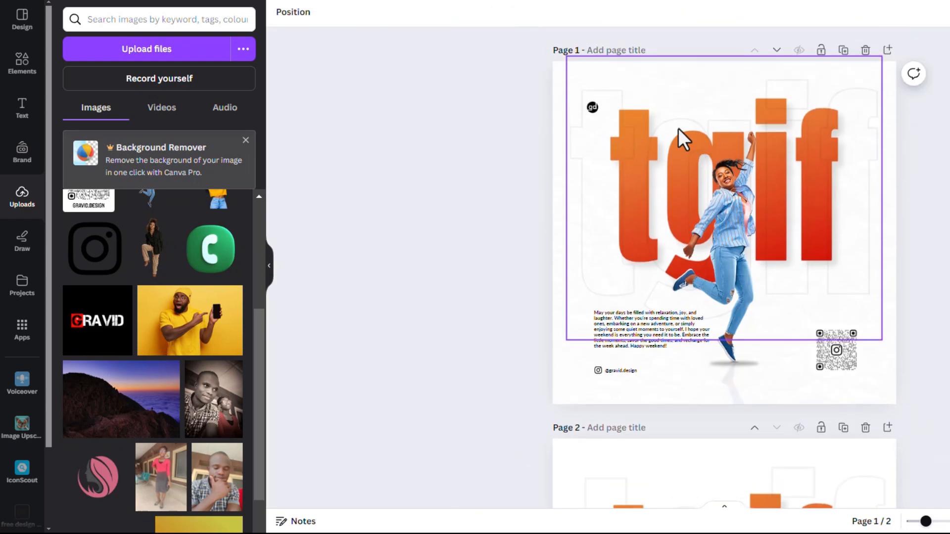
pyautogui.scroll(-5, 841, 218)
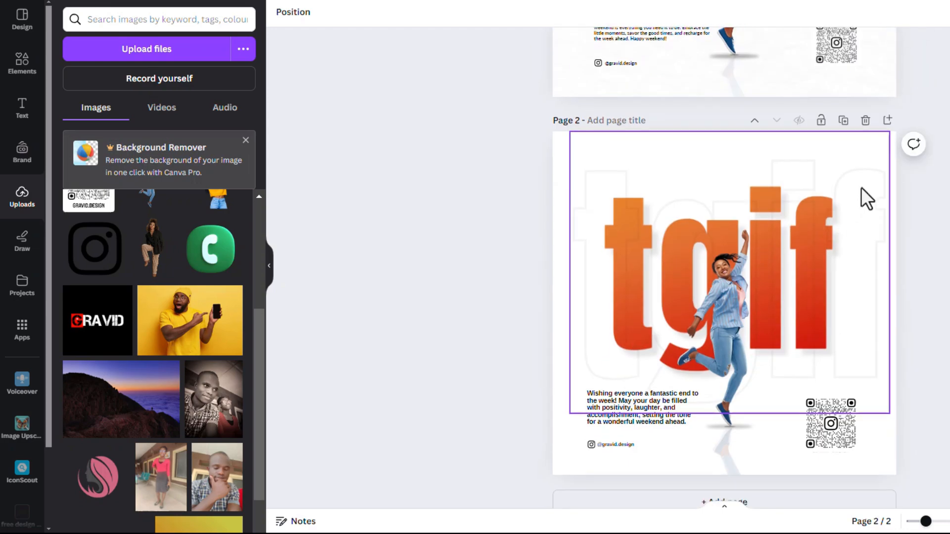
pyautogui.scroll(3, 798, 121)
pyautogui.scroll(2, 821, 305)
pyautogui.scroll(6, 816, 310)
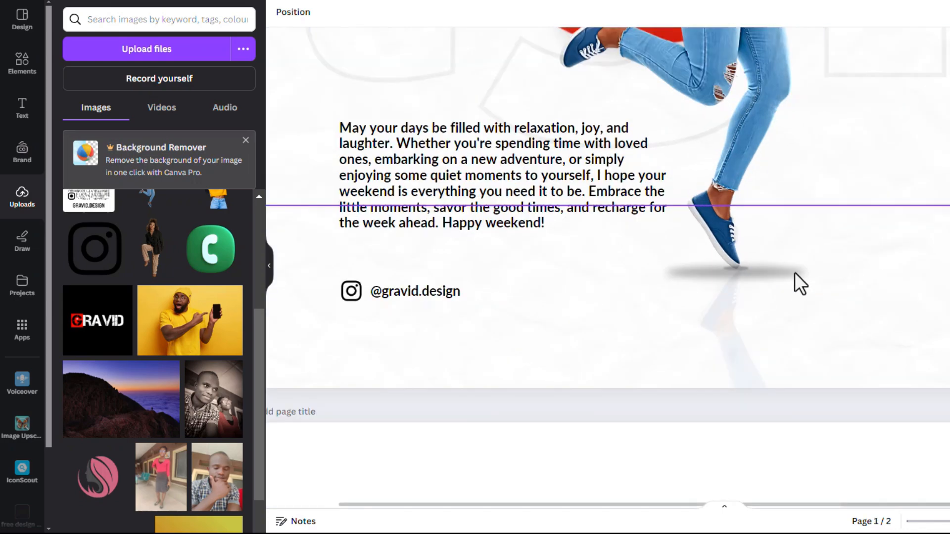
pyautogui.scroll(4, 809, 184)
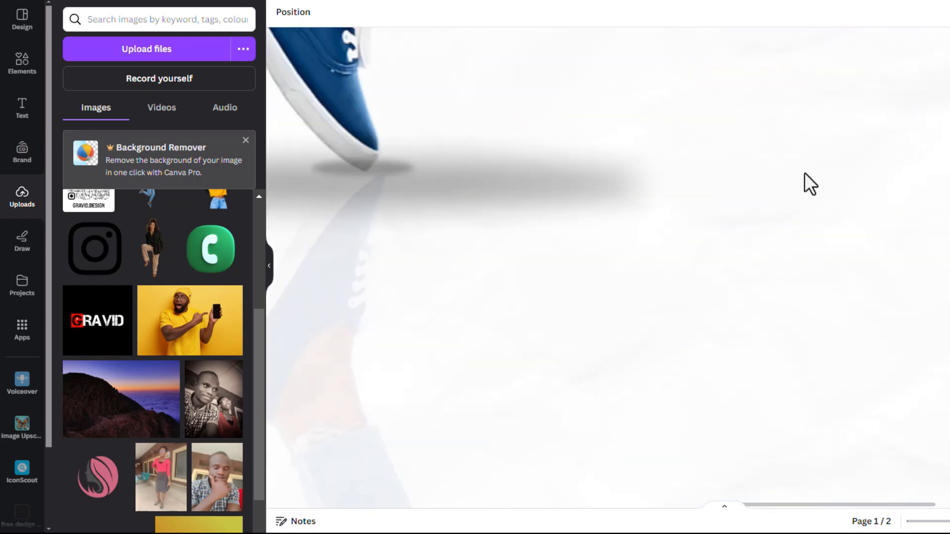
pyautogui.scroll(-5, 935, 309)
pyautogui.scroll(4, 905, 297)
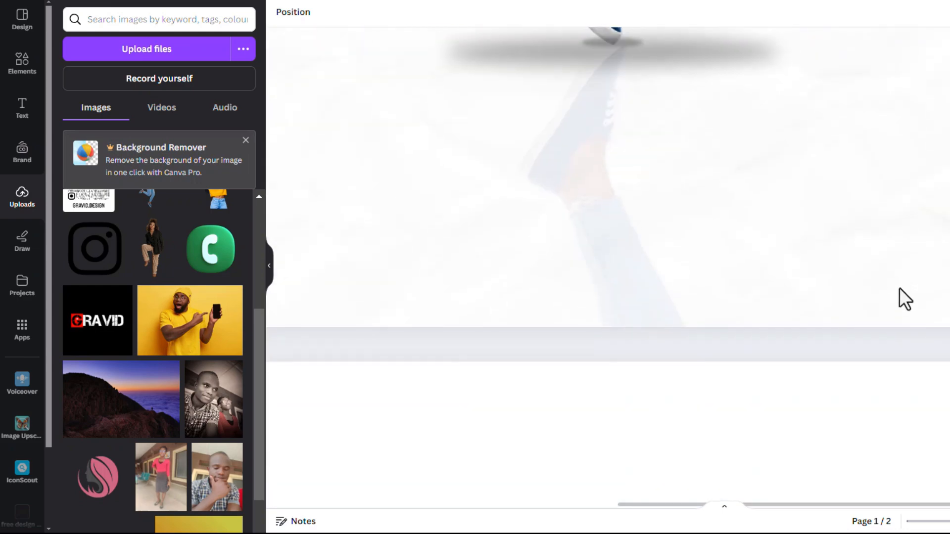
pyautogui.scroll(-8, 927, 223)
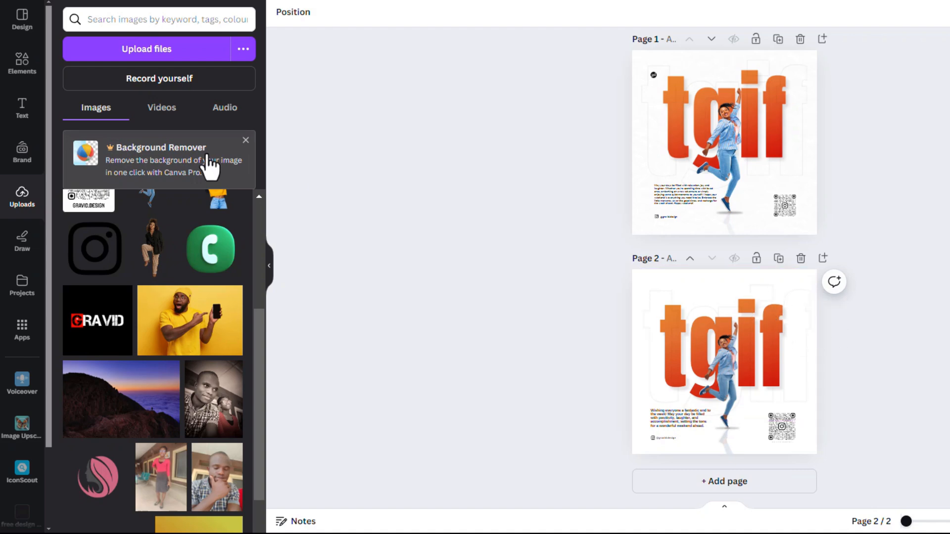
# Search the graphic elements for "texture" and add the white crumpled-paper texture to page 2.
pyautogui.click(129, 19)
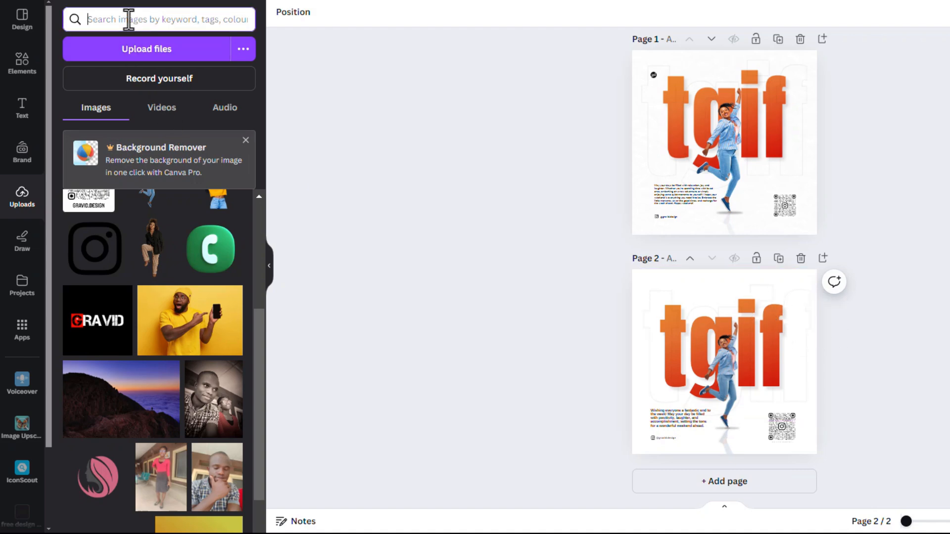
pyautogui.click(21, 74)
pyautogui.click(98, 20)
pyautogui.moveTo(140, 27); pyautogui.dragTo(60, 20)
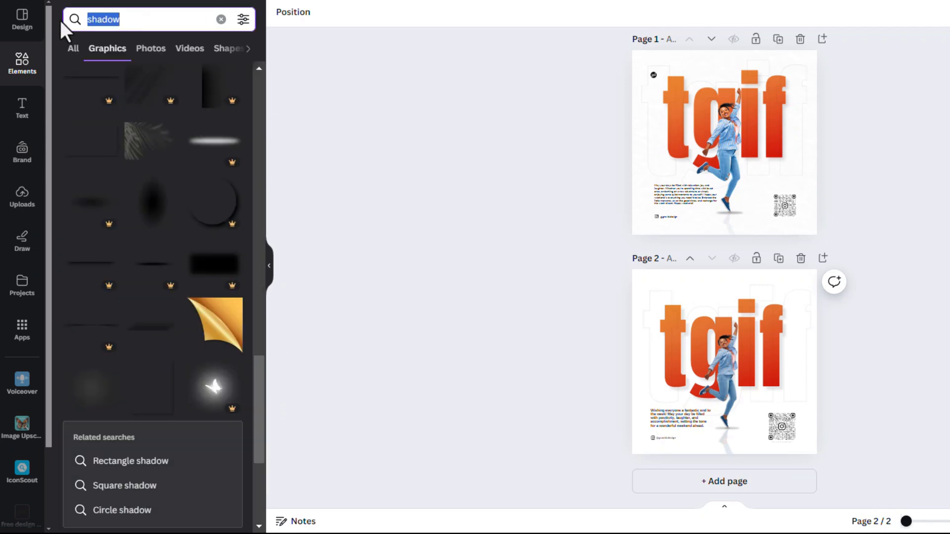
pyautogui.write('r')
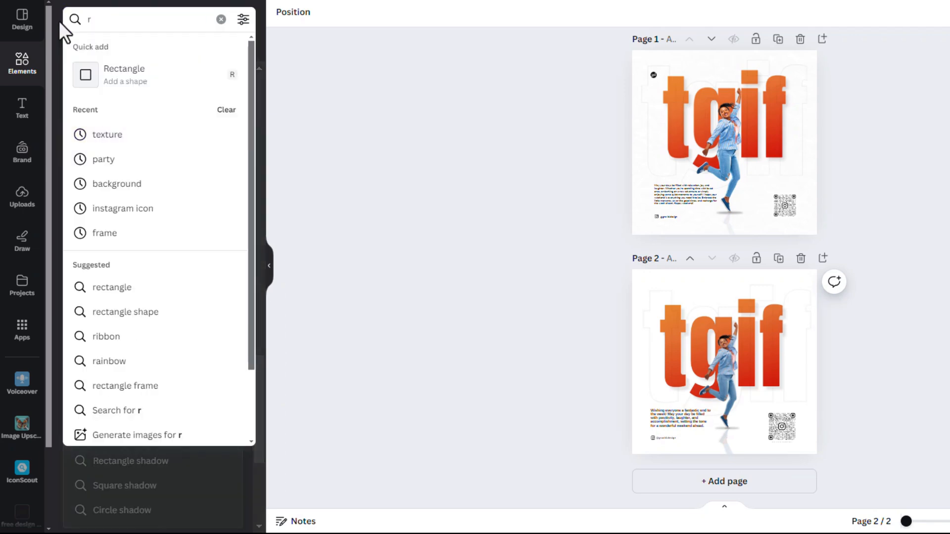
pyautogui.press('BackSpace')
pyautogui.write('text')
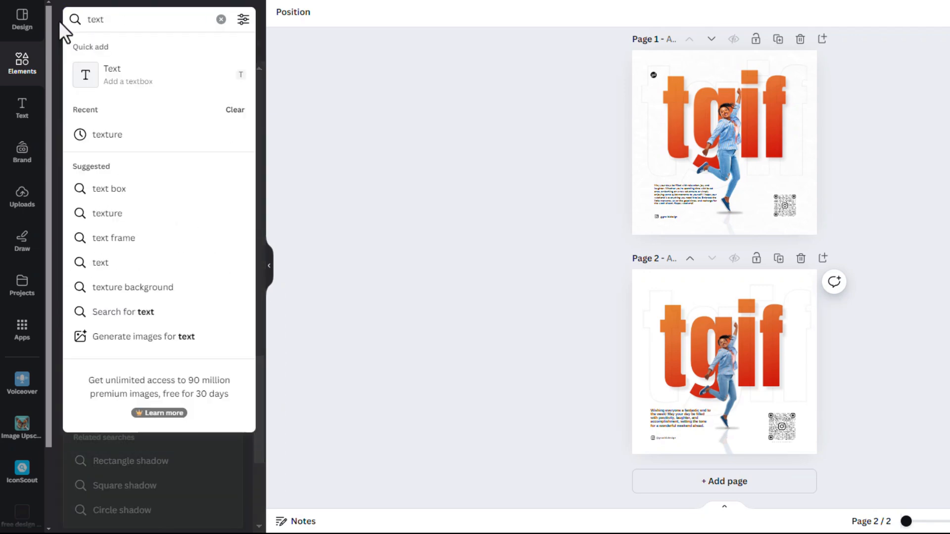
pyautogui.click(144, 135)
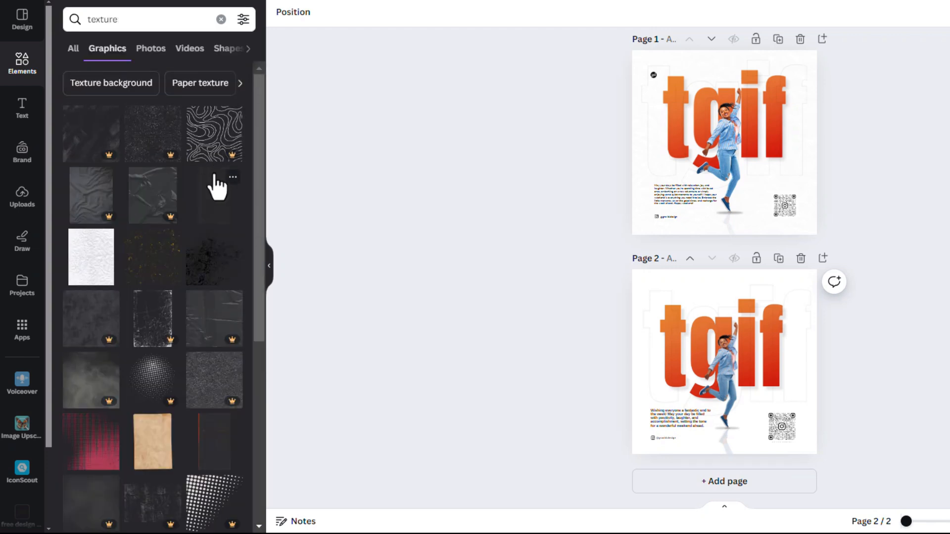
pyautogui.click(93, 274)
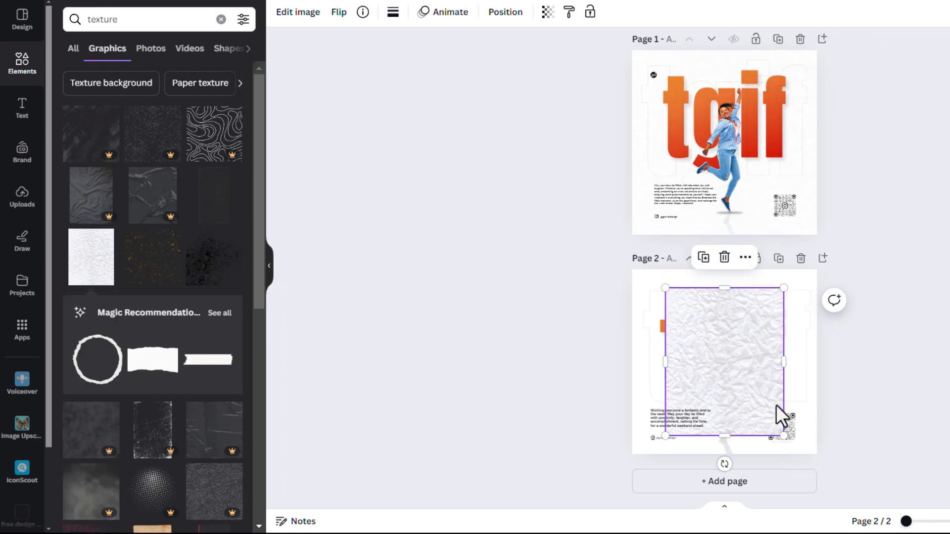
# Enlarge the paper texture to cover all of page 2 and move its layer below the tgif lettering, just above the background.
pyautogui.scroll(5, 746, 385)
pyautogui.scroll(-3, 760, 377)
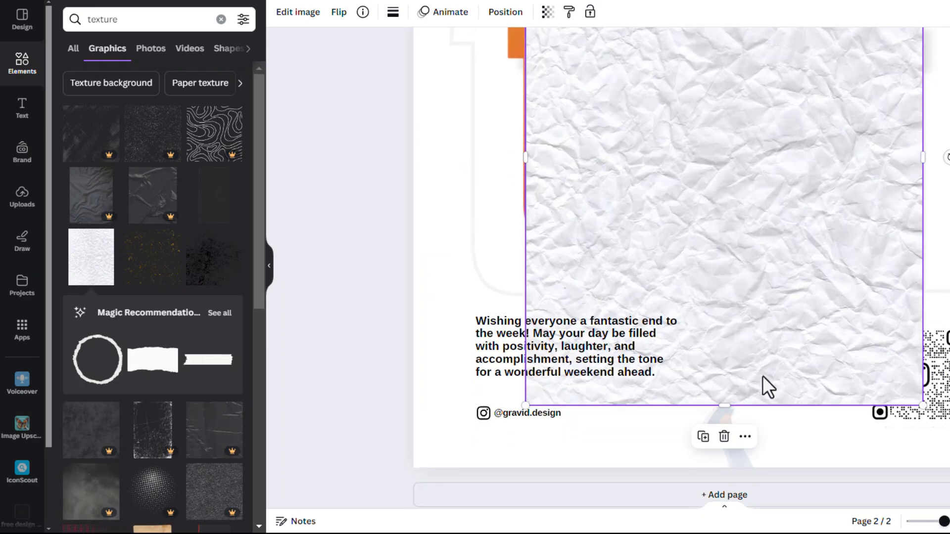
pyautogui.scroll(-3, 769, 379)
pyautogui.moveTo(842, 417); pyautogui.dragTo(934, 440)
pyautogui.scroll(3, 816, 312)
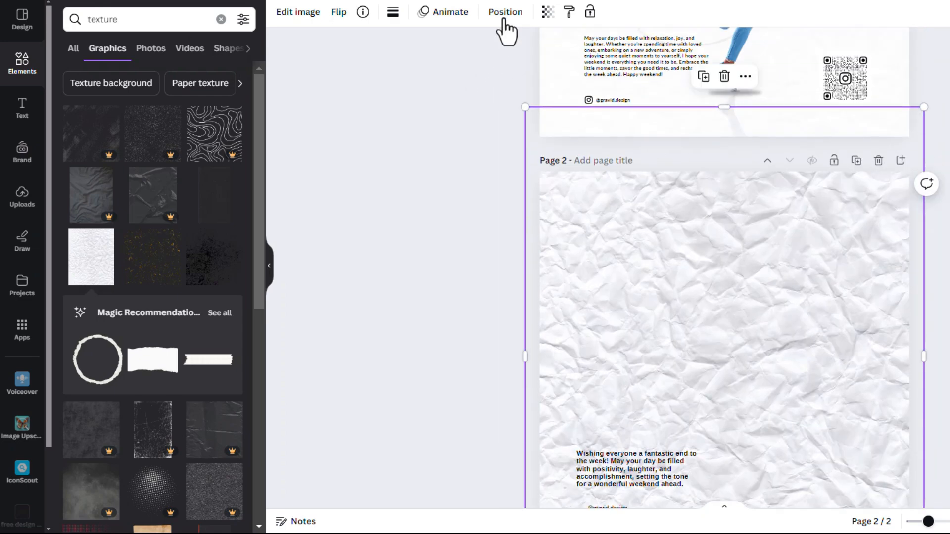
pyautogui.click(502, 20)
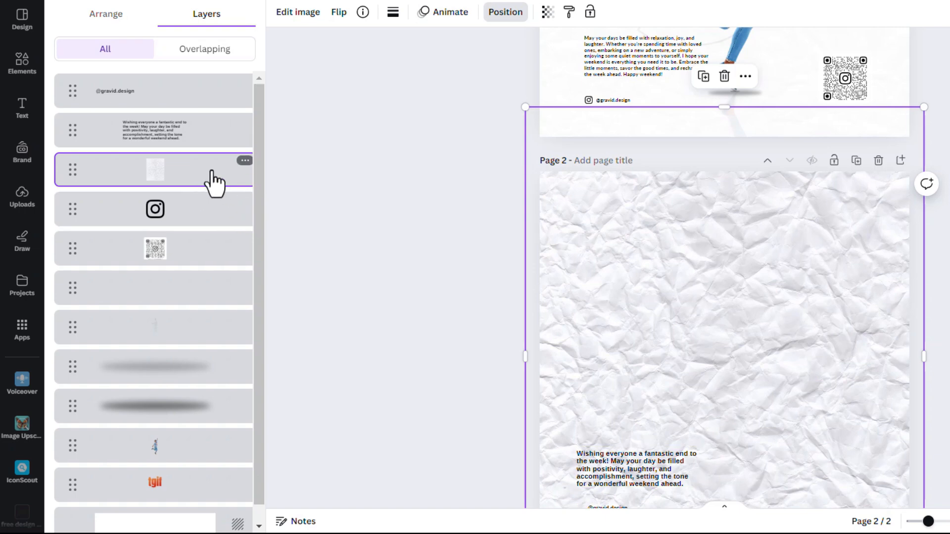
pyautogui.moveTo(211, 171); pyautogui.dragTo(188, 472)
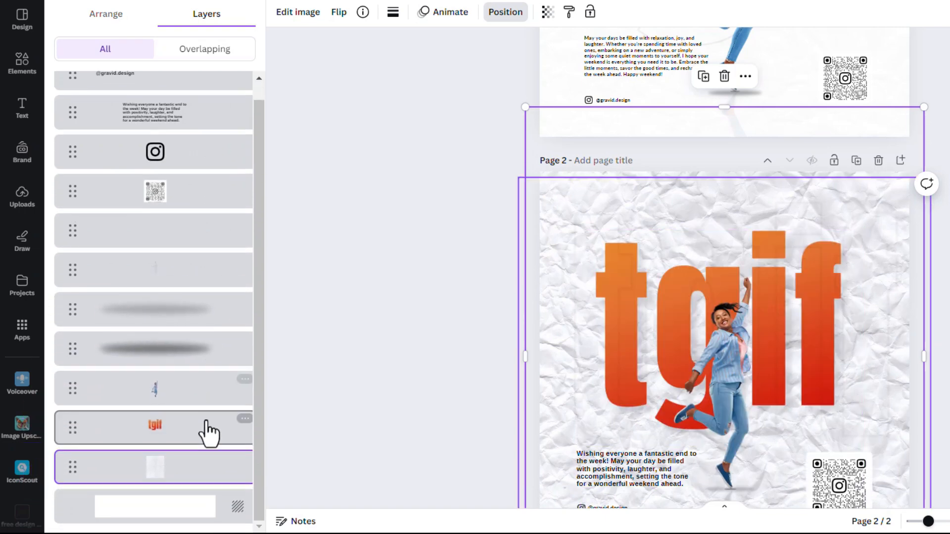
# Set the paper texture's transparency to 10 and check the finished look of page 2.
pyautogui.click(549, 15)
pyautogui.moveTo(514, 63); pyautogui.dragTo(440, 75)
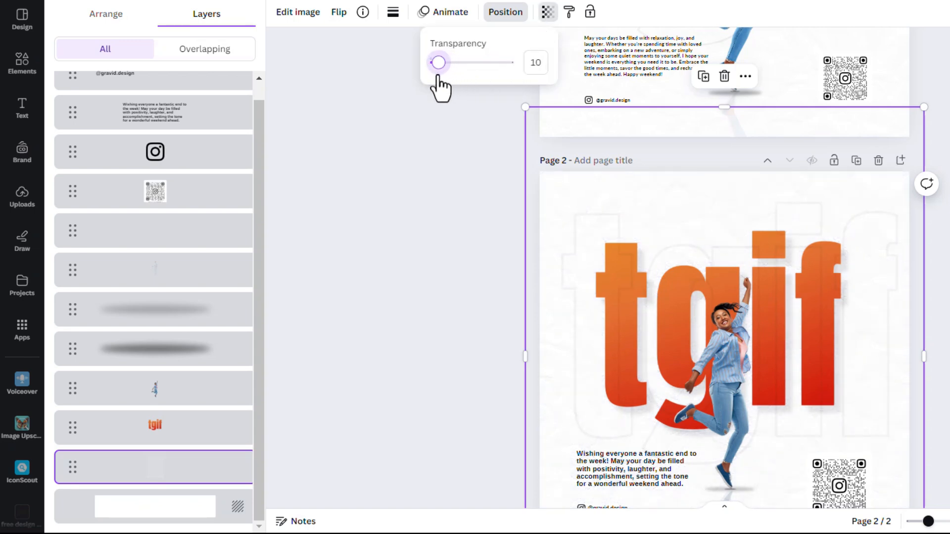
pyautogui.click(340, 295)
pyautogui.scroll(-3, 820, 191)
pyautogui.click(940, 223)
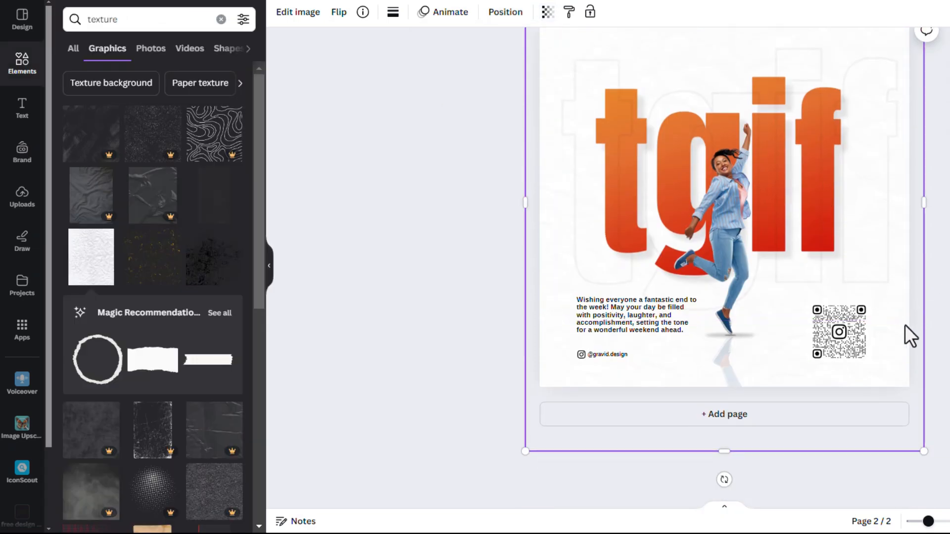
pyautogui.scroll(2, 864, 352)
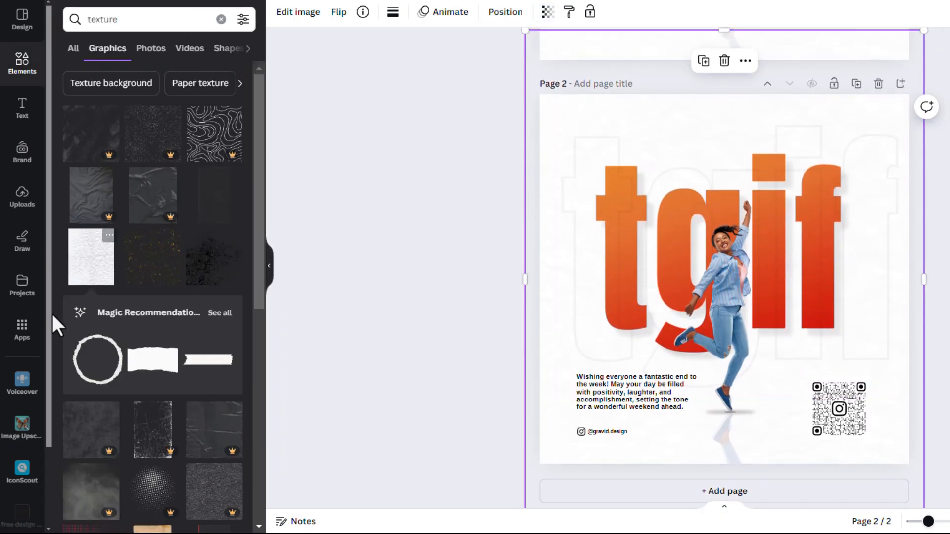
# Add the uploaded black gd logo to page 2 and shrink it to a small badge like the one on page 1.
pyautogui.scroll(6, 880, 127)
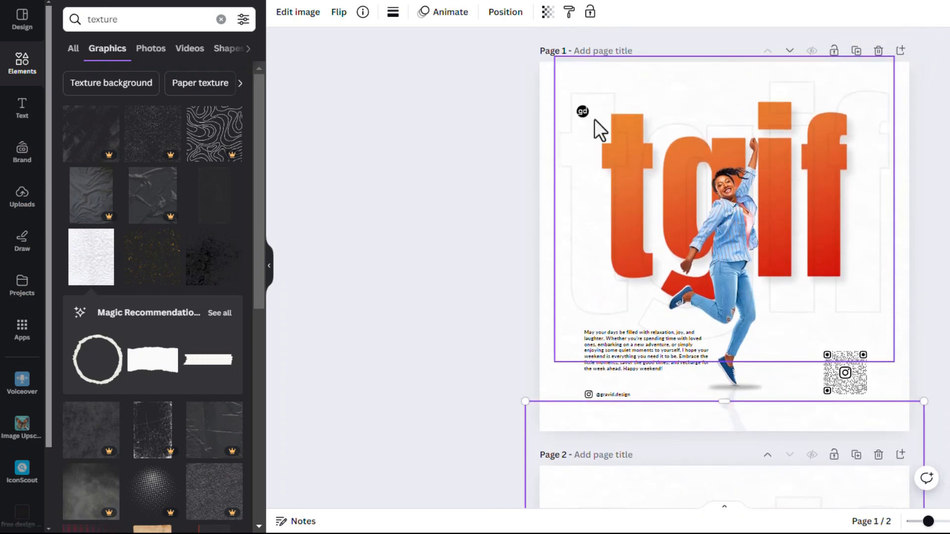
pyautogui.scroll(-2, 10, 262)
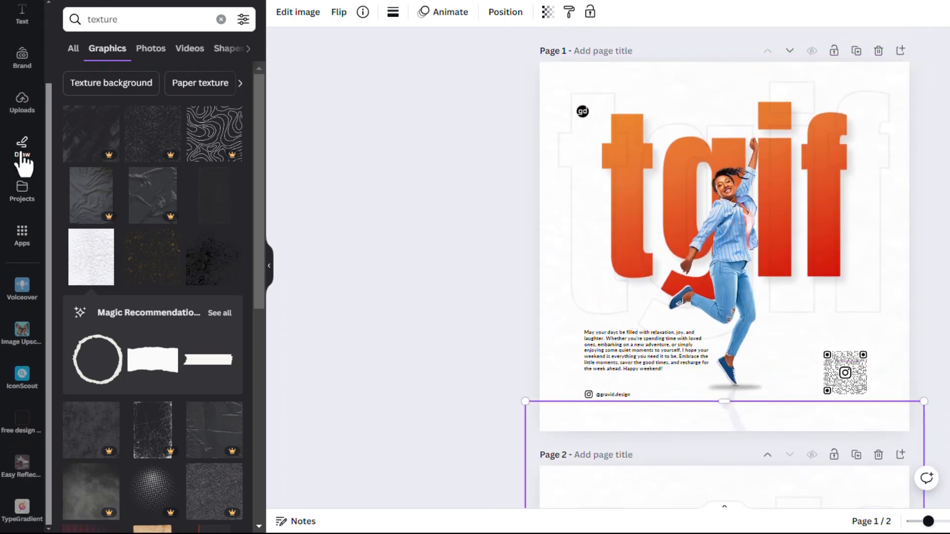
pyautogui.click(30, 113)
pyautogui.click(117, 333)
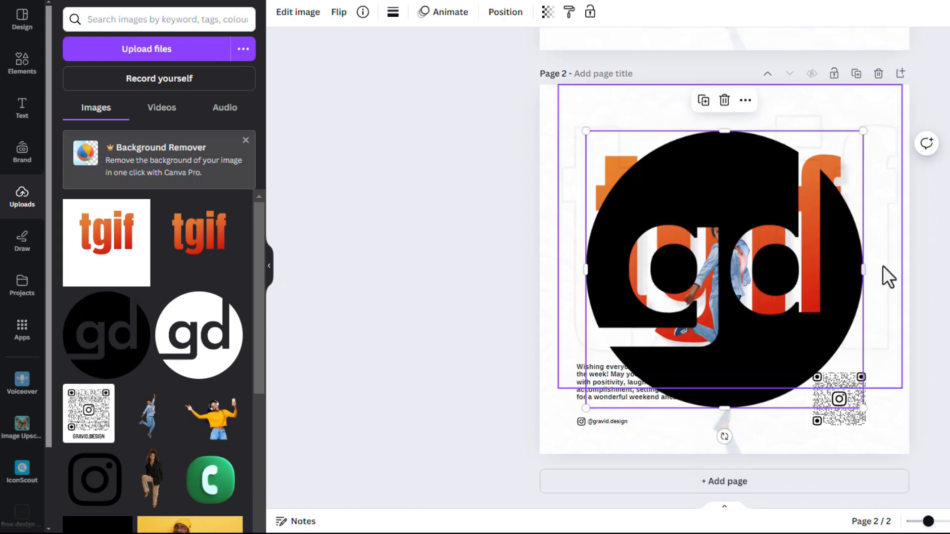
pyautogui.moveTo(863, 407); pyautogui.dragTo(589, 159)
# Move the small gd logo into the poster's upper-left corner, clear above the tgif lettering and its faint outline.
pyautogui.scroll(3, 606, 151)
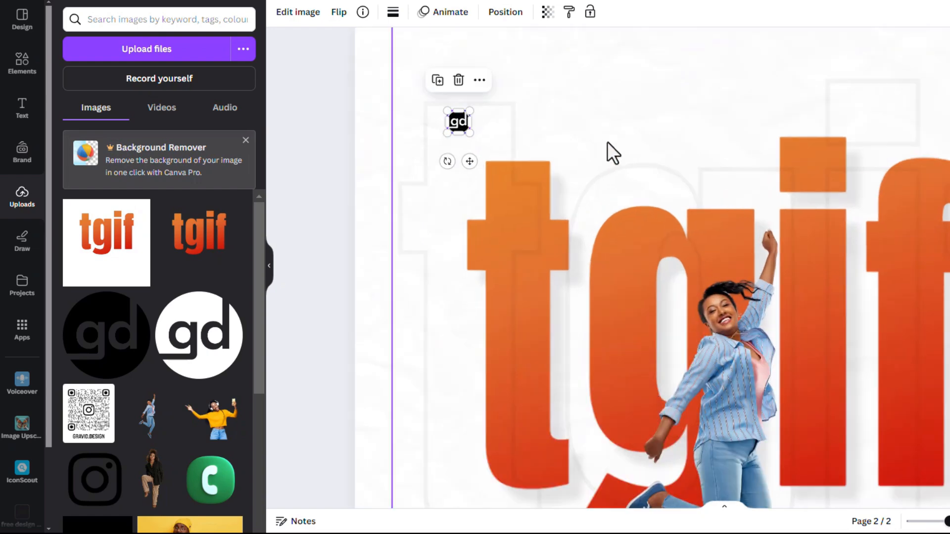
pyautogui.moveTo(456, 119); pyautogui.dragTo(434, 98)
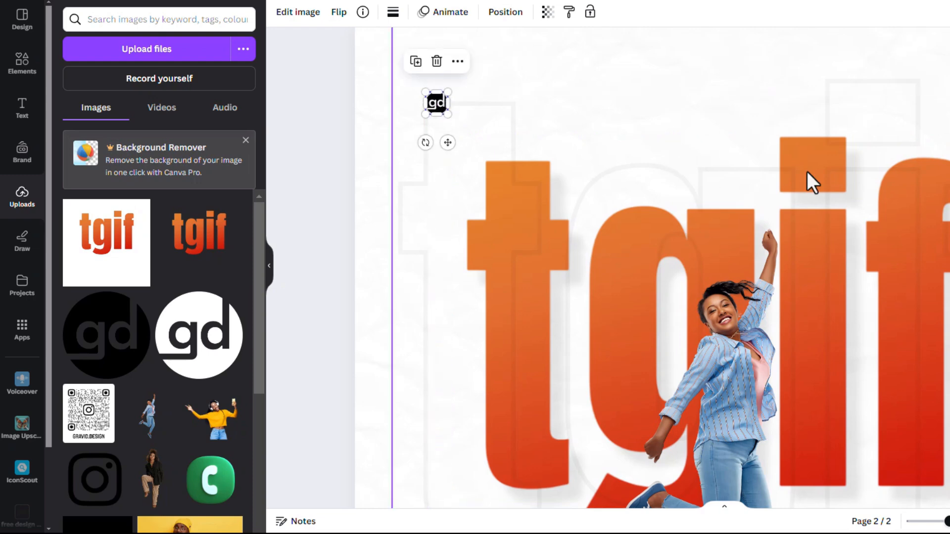
pyautogui.moveTo(437, 104); pyautogui.dragTo(435, 82)
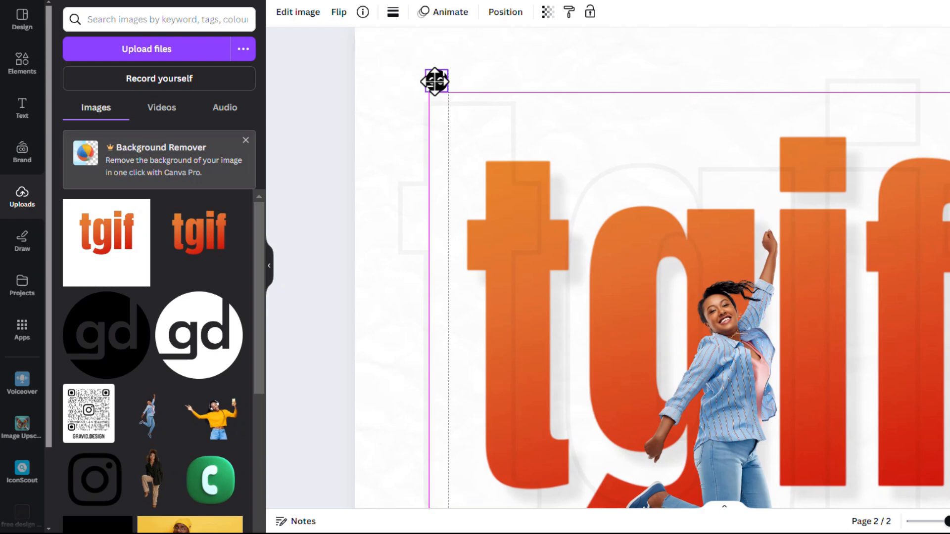
pyautogui.moveTo(435, 81); pyautogui.dragTo(437, 81)
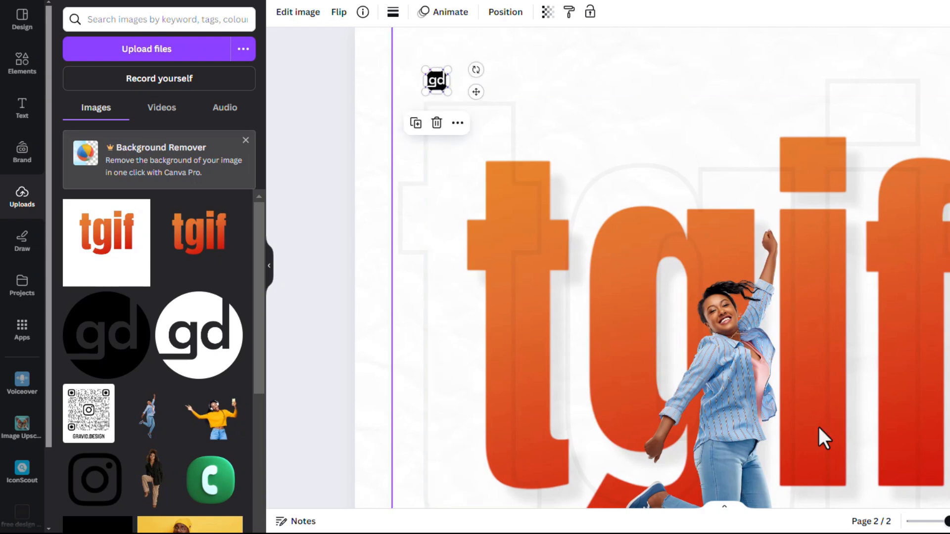
pyautogui.scroll(-3, 724, 212)
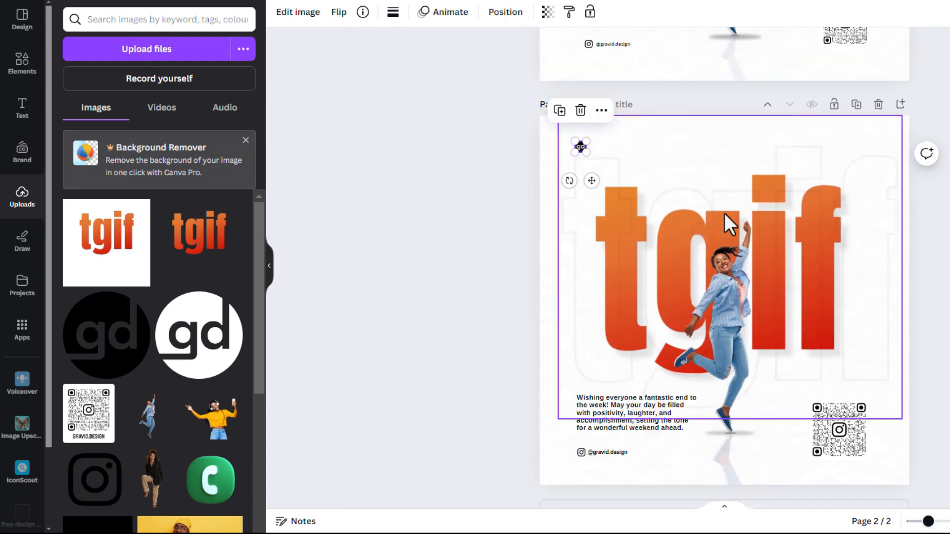
# Fine-tune the gd logo so it lines up with the left edge of the greeting text and the Instagram icon.
pyautogui.moveTo(598, 182)
pyautogui.mouseDown()
pyautogui.moveTo(596, 192)
pyautogui.moveTo(594, 183)
pyautogui.mouseUp()
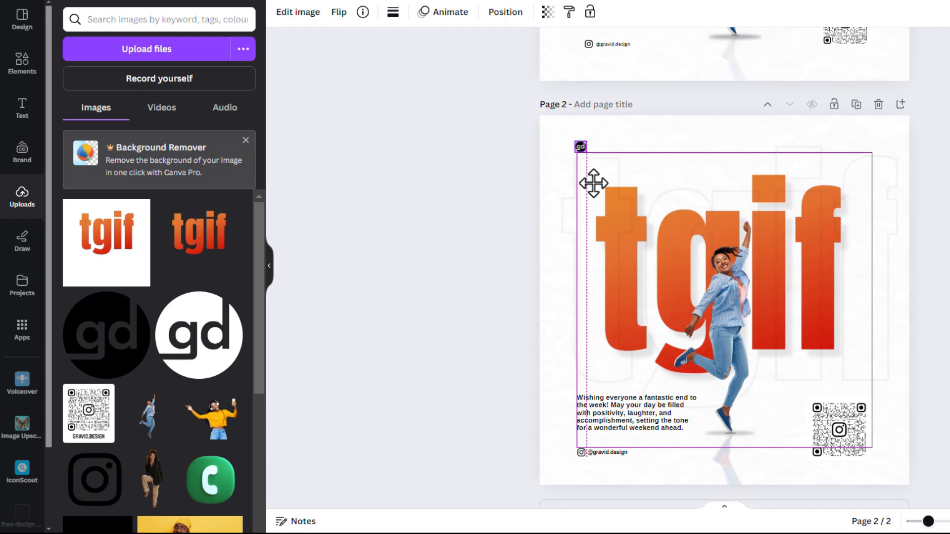
pyautogui.moveTo(593, 183); pyautogui.dragTo(593, 183)
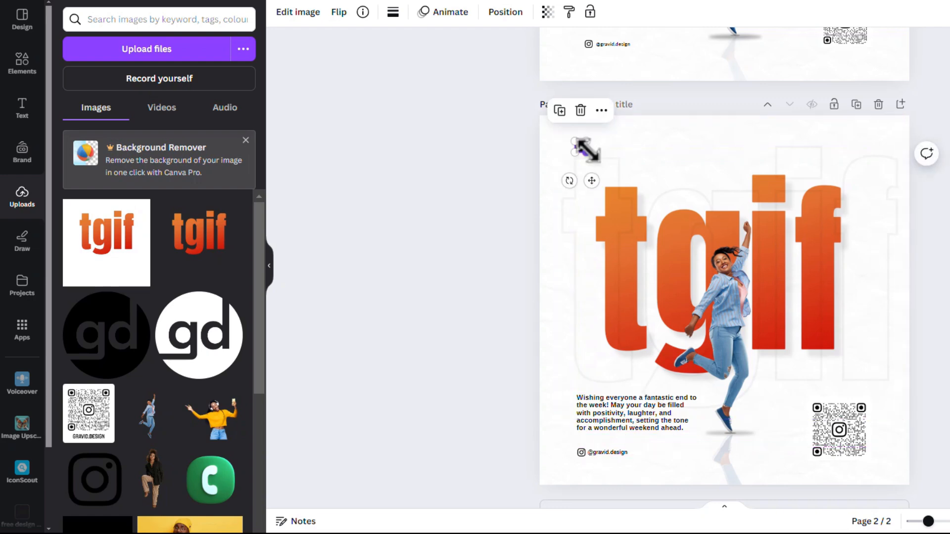
pyautogui.moveTo(593, 180); pyautogui.dragTo(593, 184)
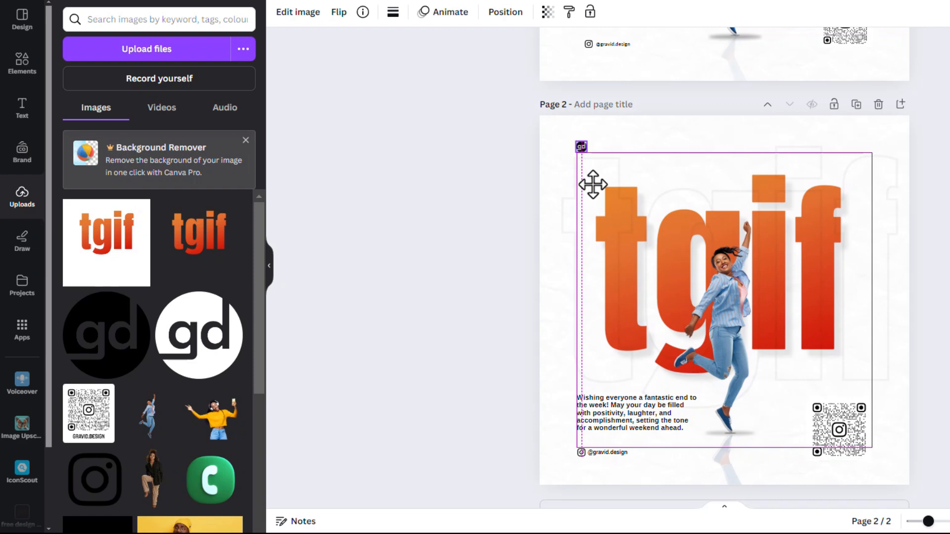
pyautogui.moveTo(593, 184); pyautogui.dragTo(593, 184)
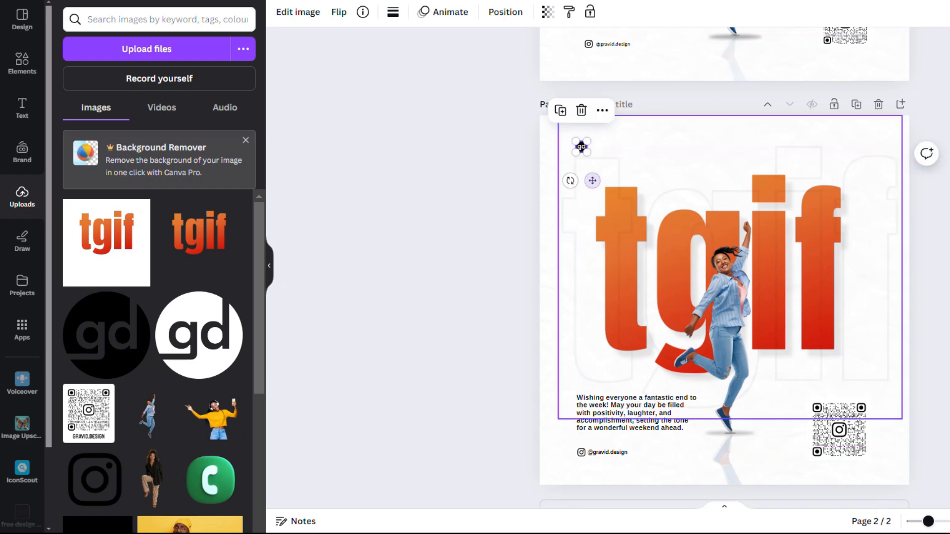
pyautogui.click(931, 257)
pyautogui.scroll(-1, 778, 263)
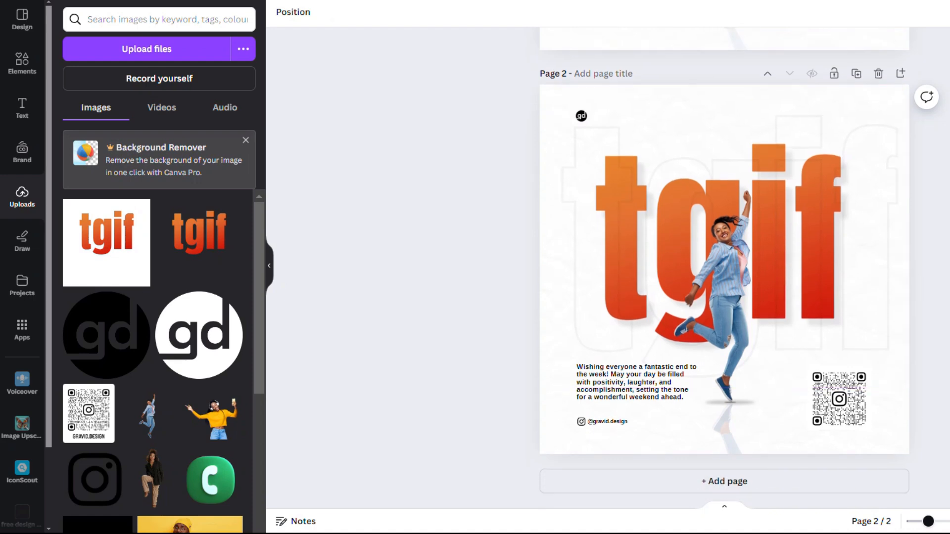
# Select the jumping woman's image layer on page 2 and set its vibrance to 60.
pyautogui.click(714, 292)
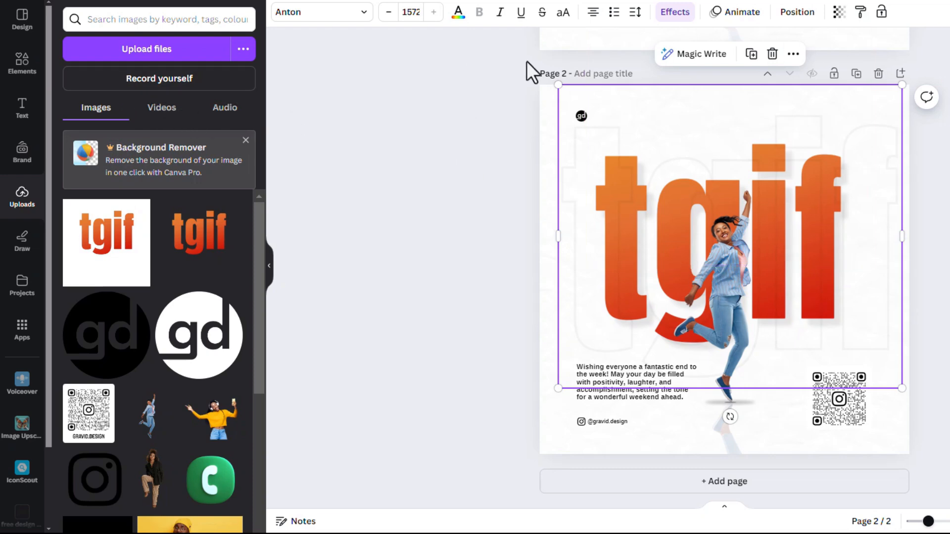
pyautogui.click(805, 14)
pyautogui.scroll(-2, 168, 405)
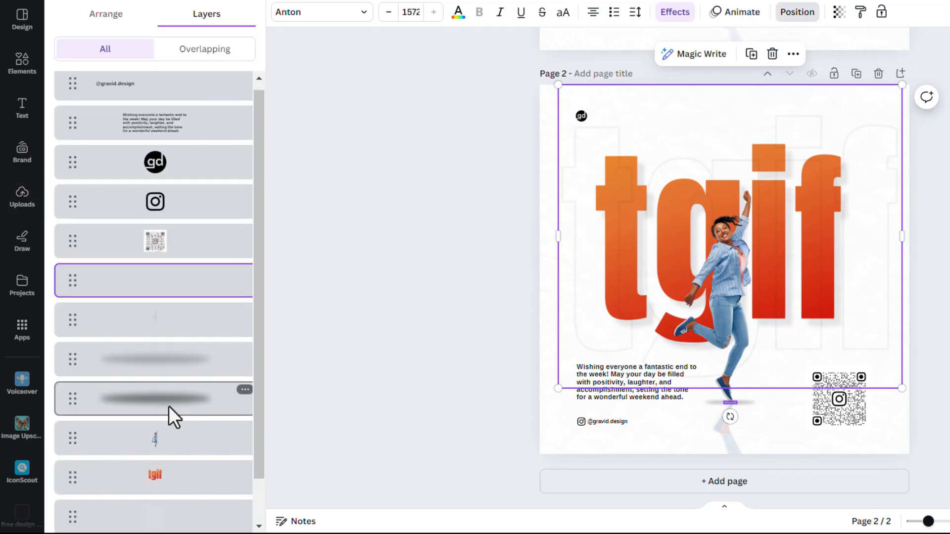
pyautogui.click(179, 398)
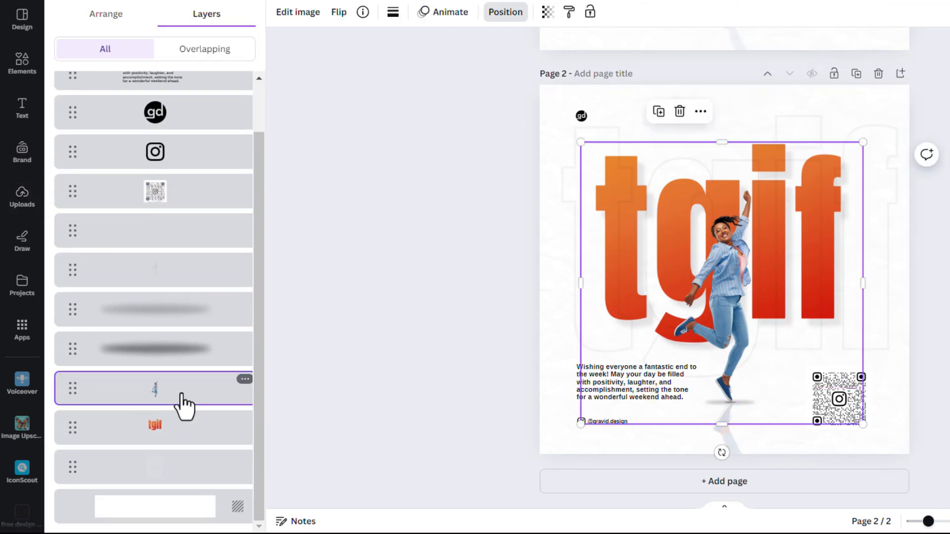
pyautogui.click(293, 19)
pyautogui.scroll(-1, 154, 334)
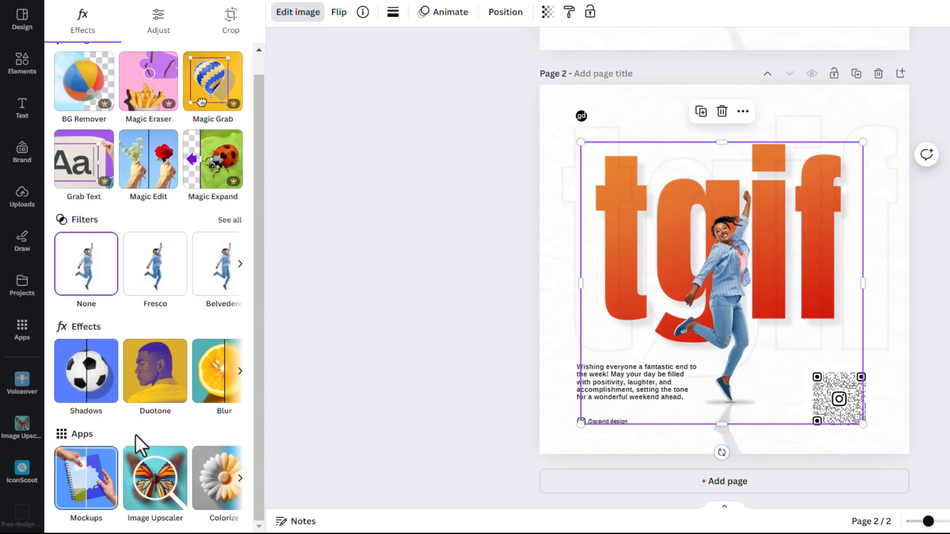
pyautogui.click(160, 23)
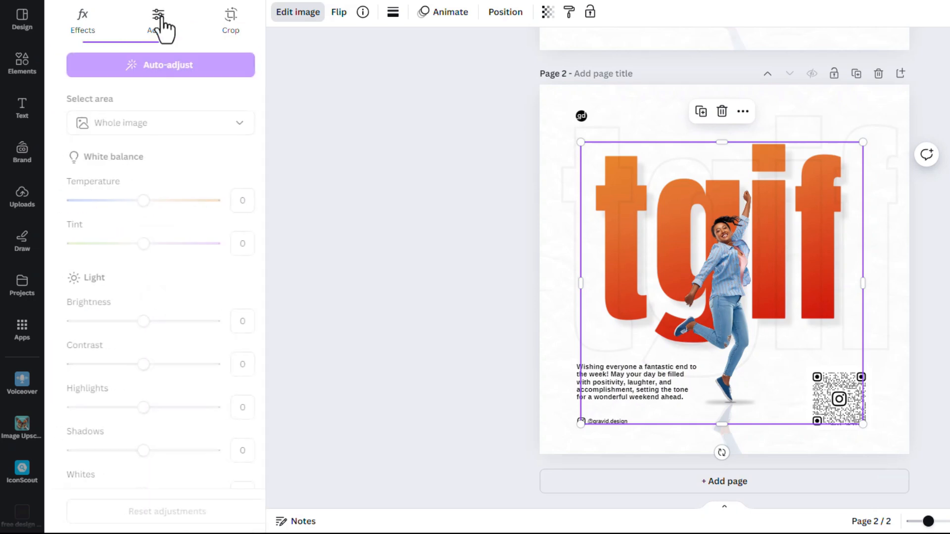
pyautogui.scroll(-5, 151, 421)
pyautogui.scroll(-3, 160, 337)
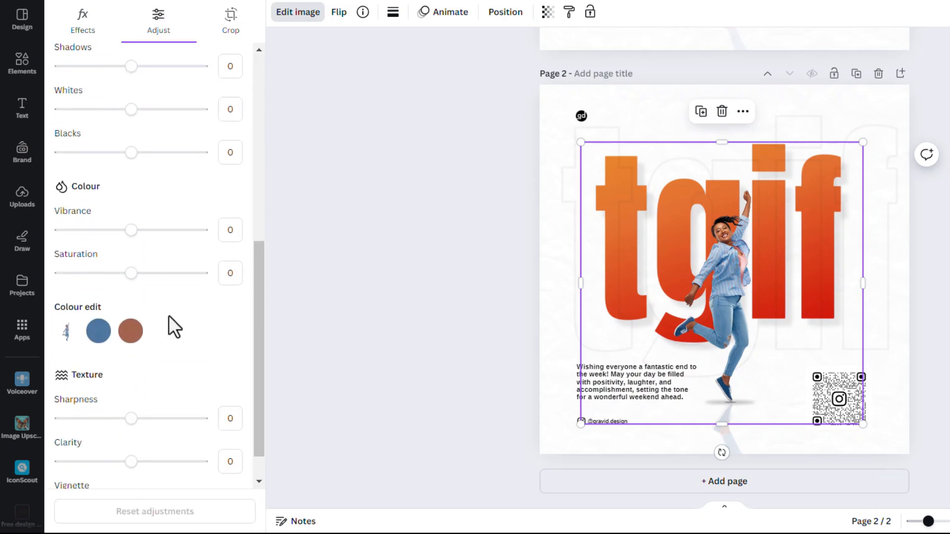
pyautogui.click(139, 229)
pyautogui.moveTo(146, 232); pyautogui.dragTo(177, 233)
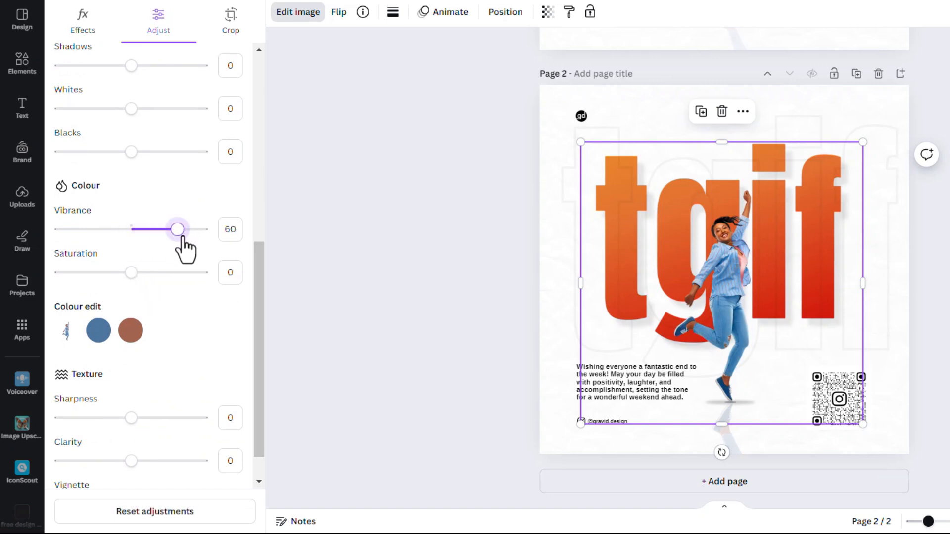
# Set the sharpness of the woman's image to 57 and deselect it.
pyautogui.scroll(-1, 165, 278)
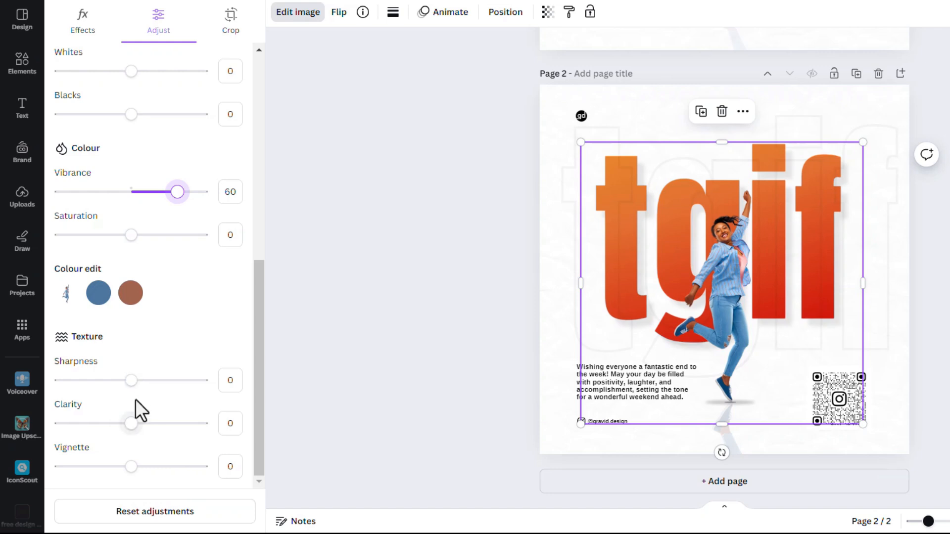
pyautogui.moveTo(133, 388); pyautogui.dragTo(176, 380)
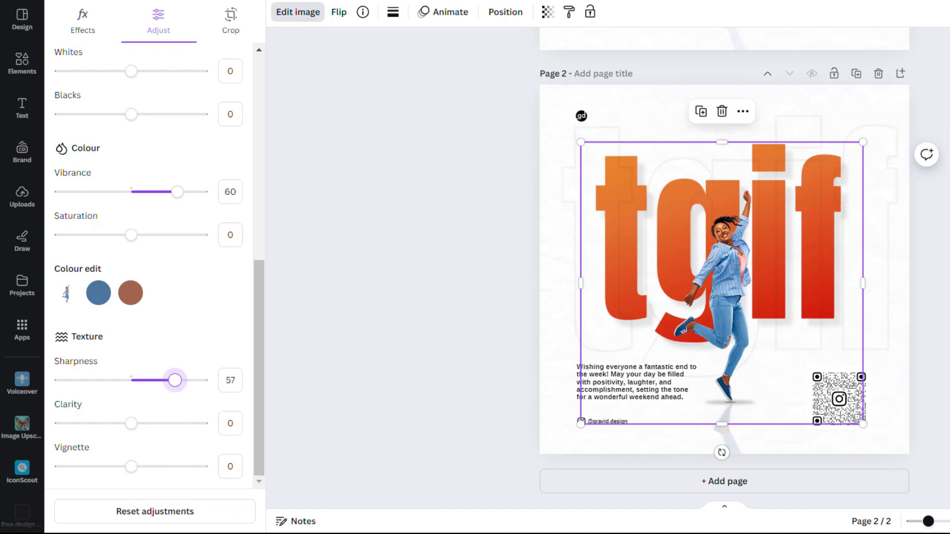
pyautogui.click(944, 359)
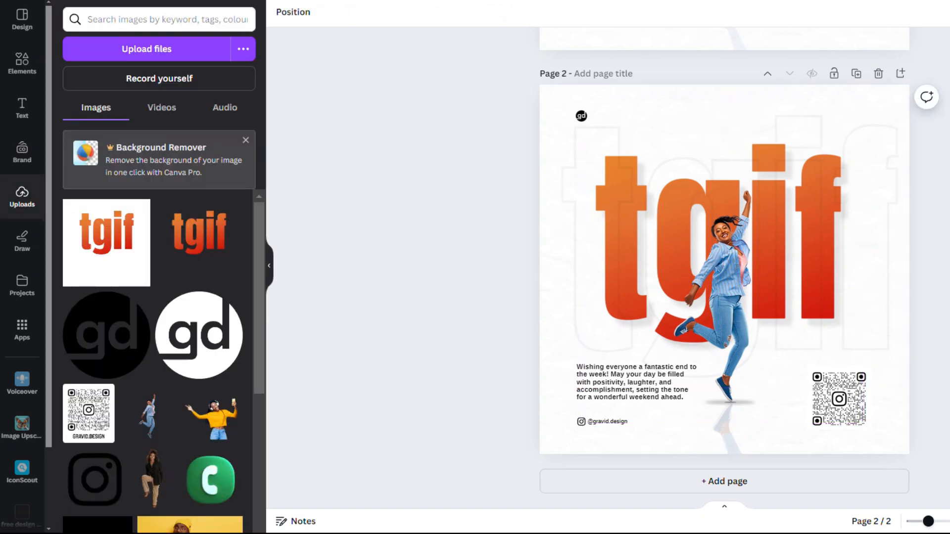
# Compare the finished poster on page 2 with the original on page 1.
pyautogui.scroll(5, 724, 267)
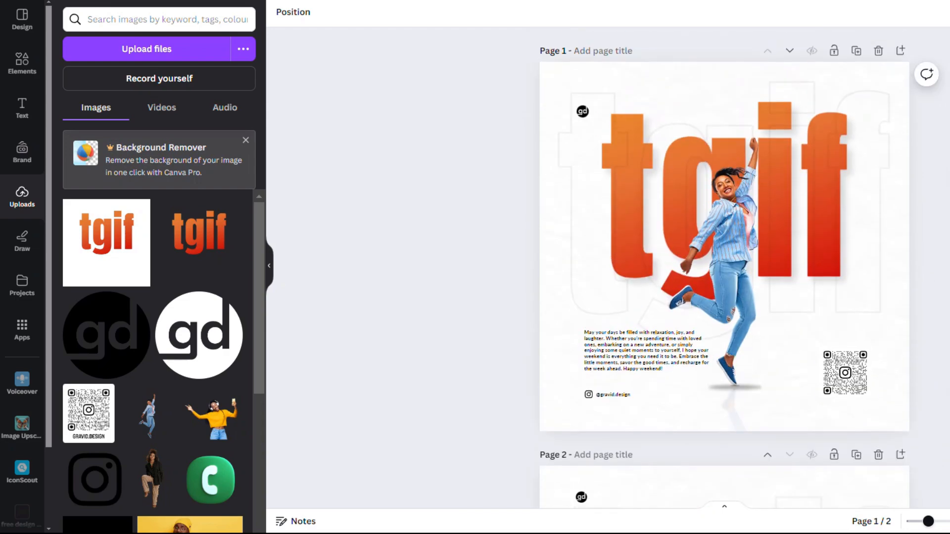
pyautogui.scroll(-5, 724, 267)
pyautogui.scroll(5, 724, 267)
pyautogui.scroll(-3, 724, 267)
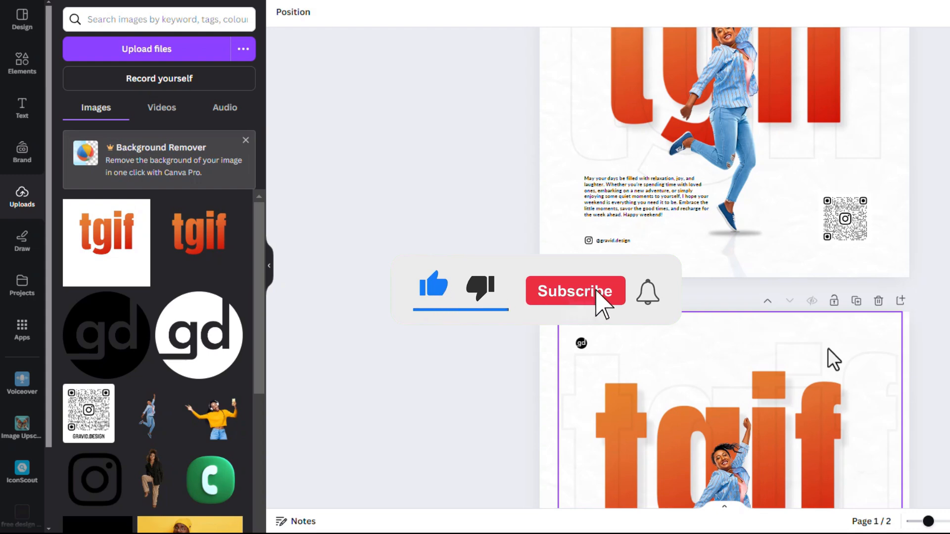
pyautogui.scroll(-3, 785, 300)
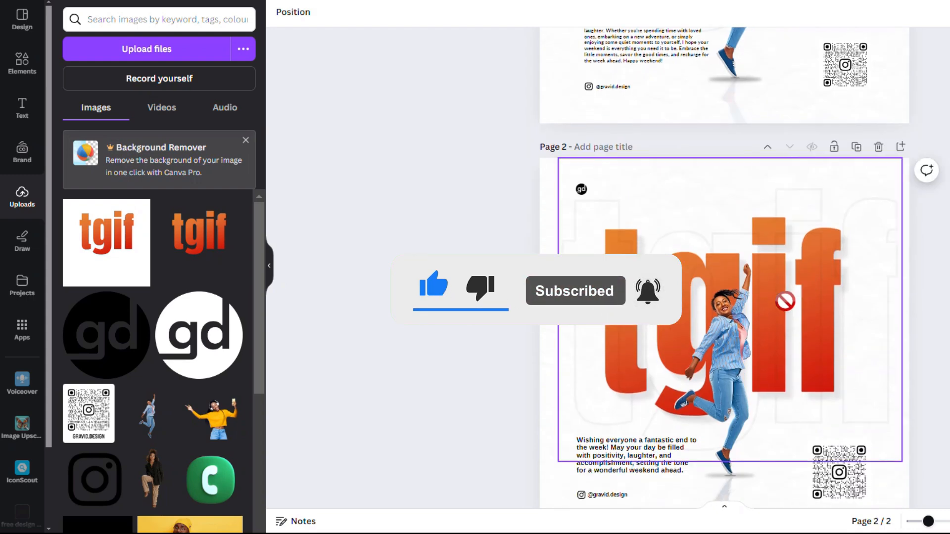
pyautogui.scroll(-3, 785, 300)
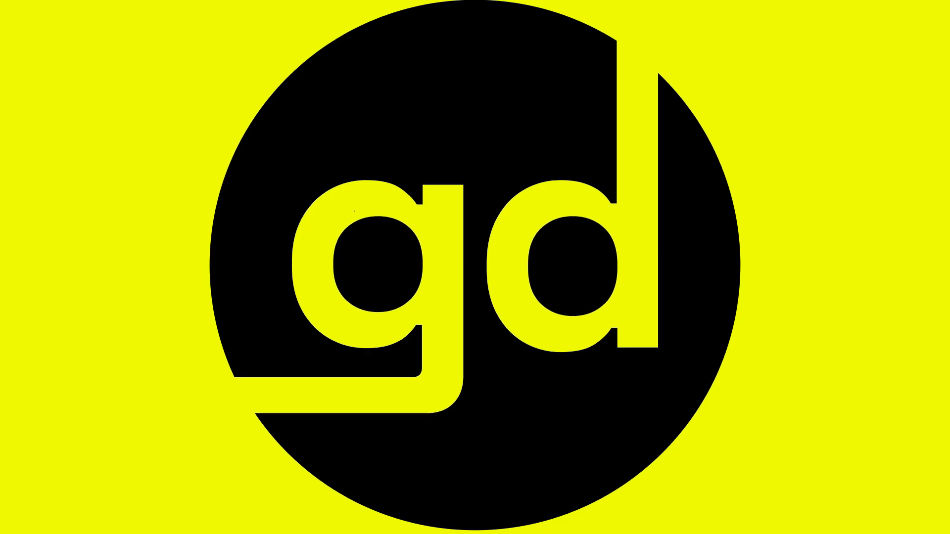